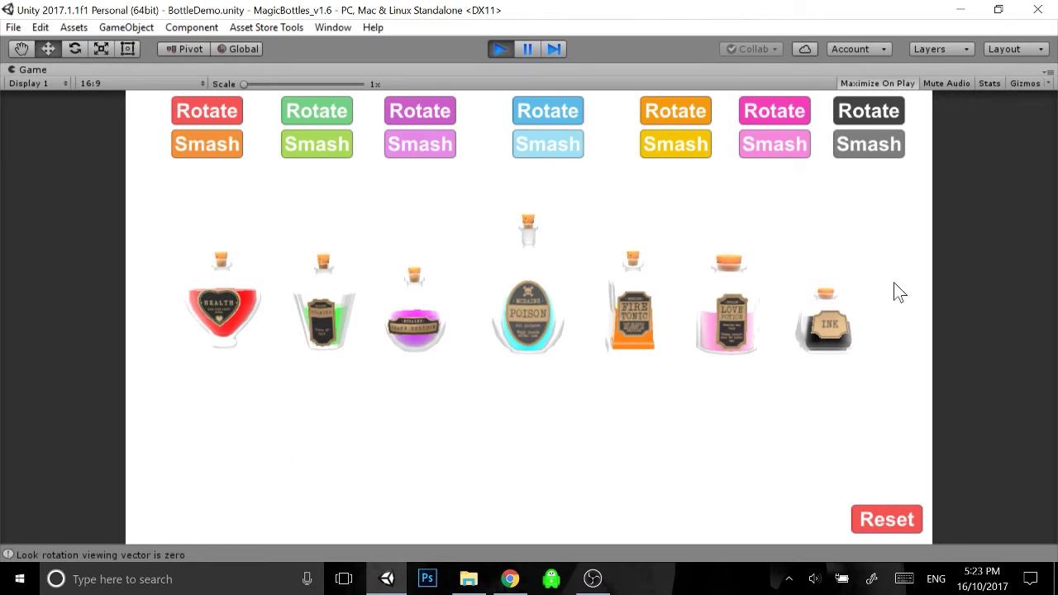
# Spin the Health and Poison bottles and tip over the green bottle
pyautogui.click(188, 117)
pyautogui.click(312, 110)
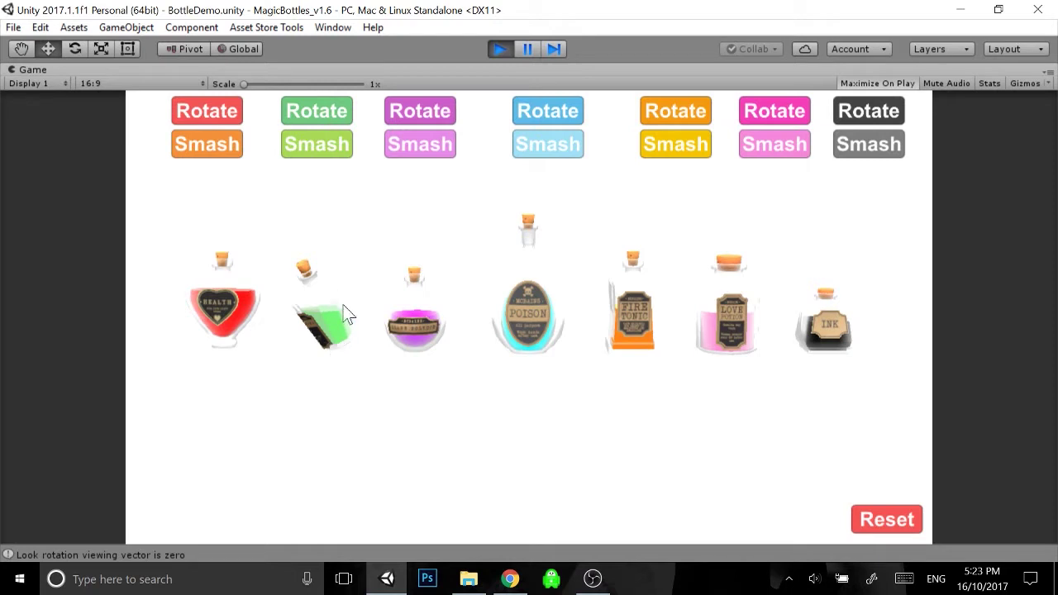
pyautogui.click(549, 116)
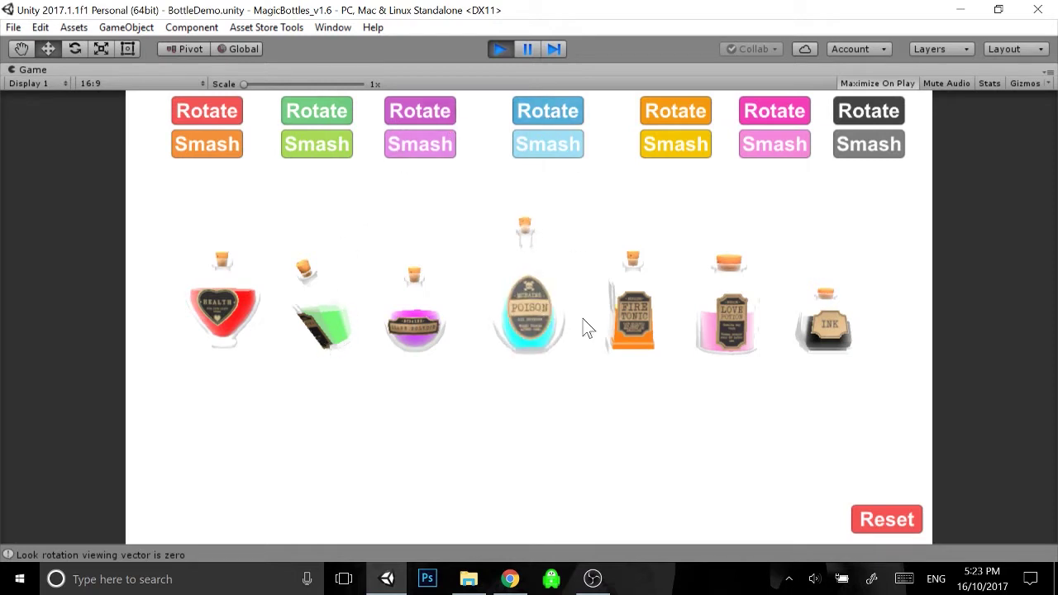
# Smash all seven bottles, from Health to Ink, then reset them to the shelf
pyautogui.click(189, 154)
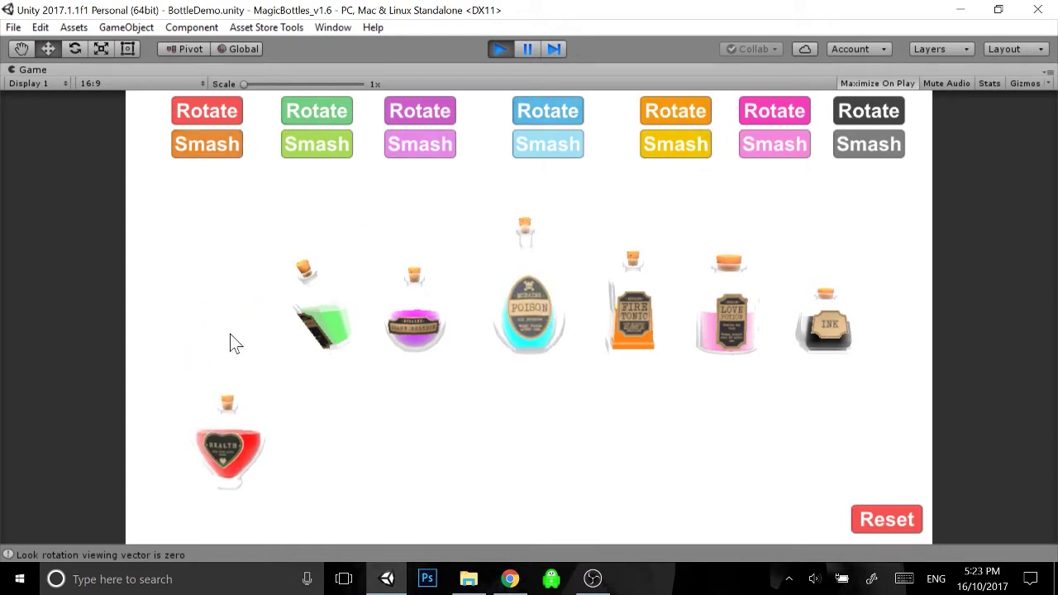
pyautogui.click(317, 155)
pyautogui.click(420, 147)
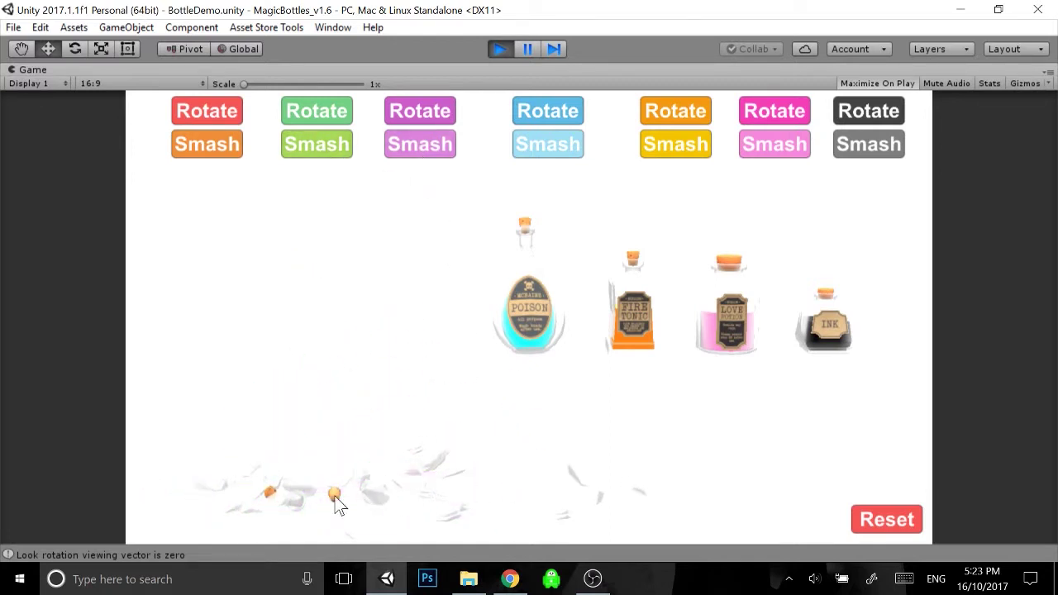
pyautogui.click(519, 154)
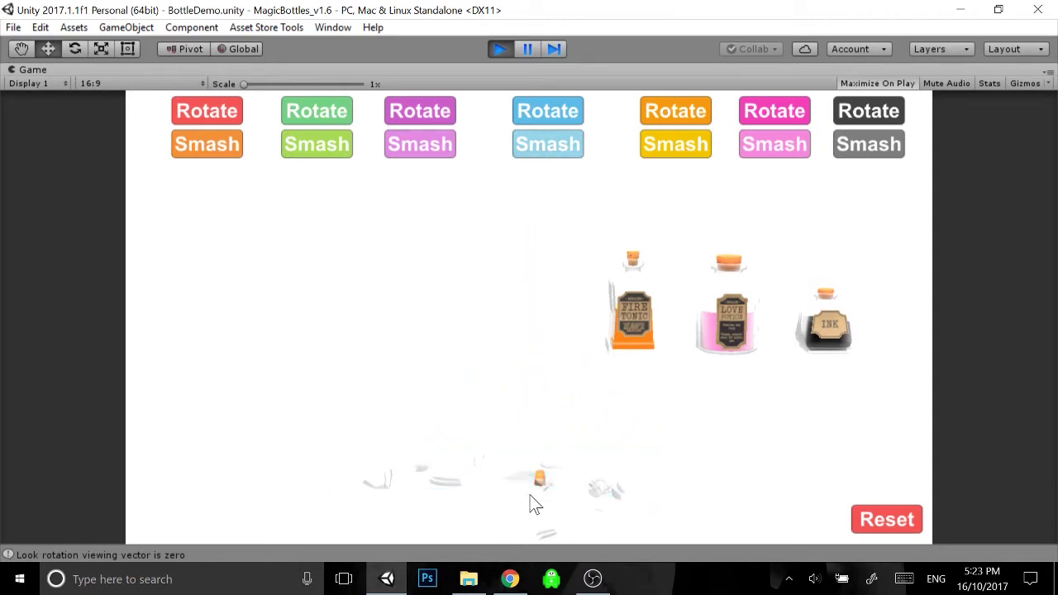
pyautogui.click(665, 152)
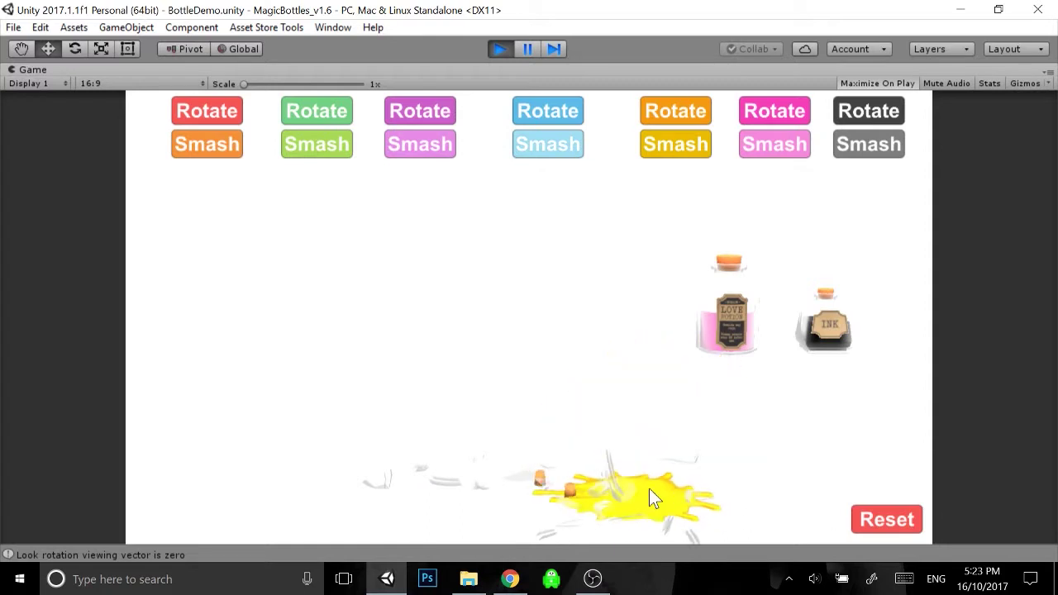
pyautogui.click(774, 149)
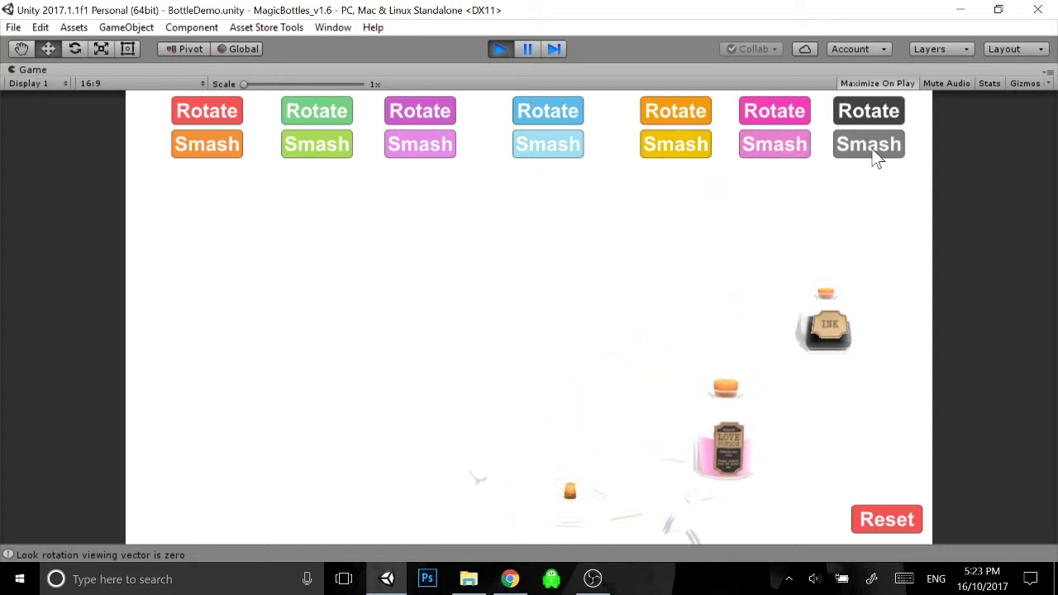
pyautogui.click(868, 147)
pyautogui.click(907, 510)
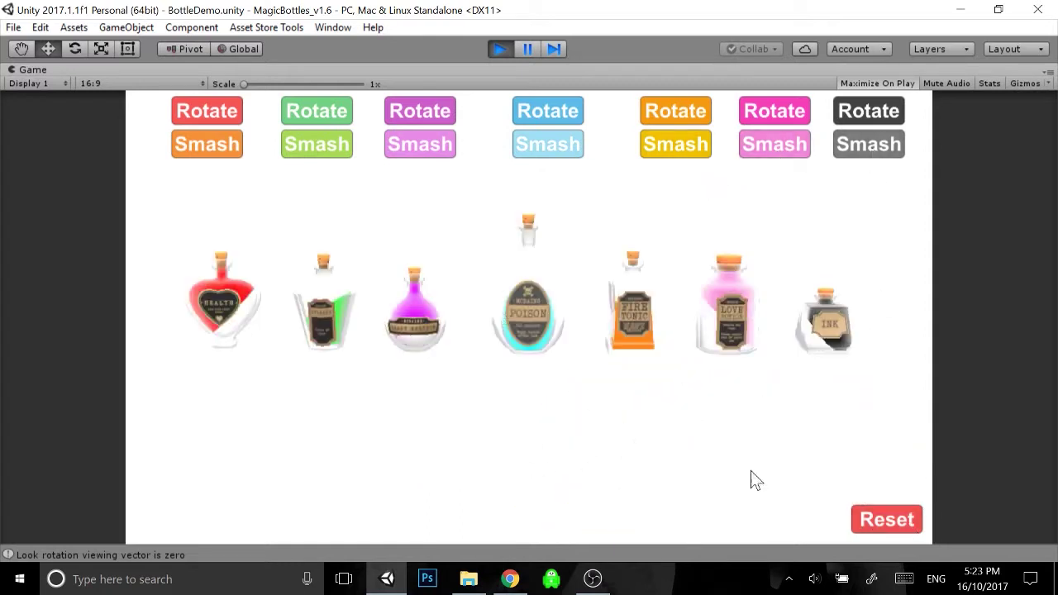
# Smash the Health, green, purple and Poison bottles again, then reset all bottles
pyautogui.click(208, 149)
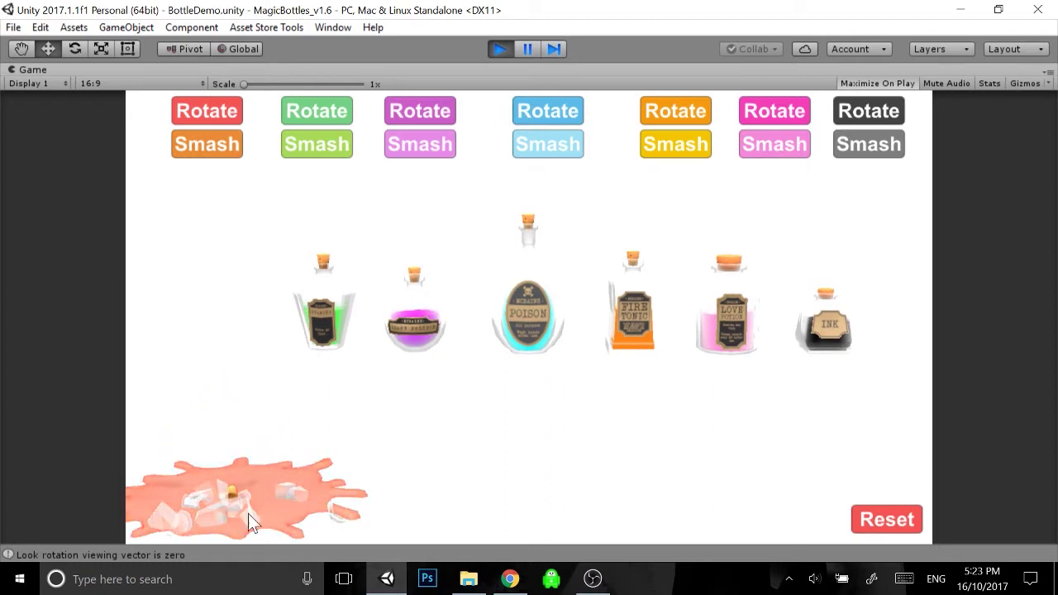
pyautogui.click(329, 153)
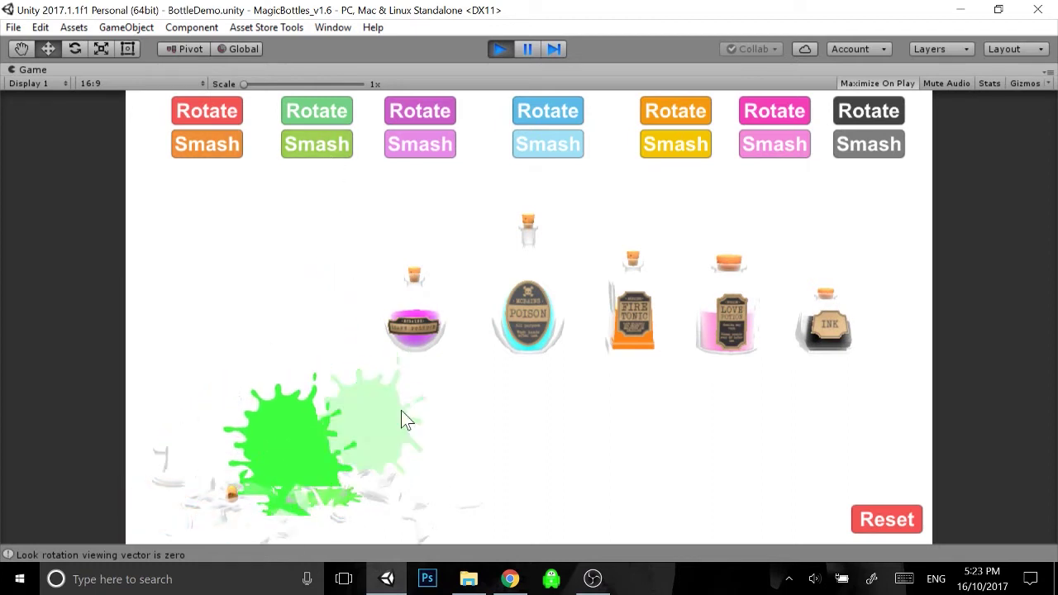
pyautogui.click(451, 148)
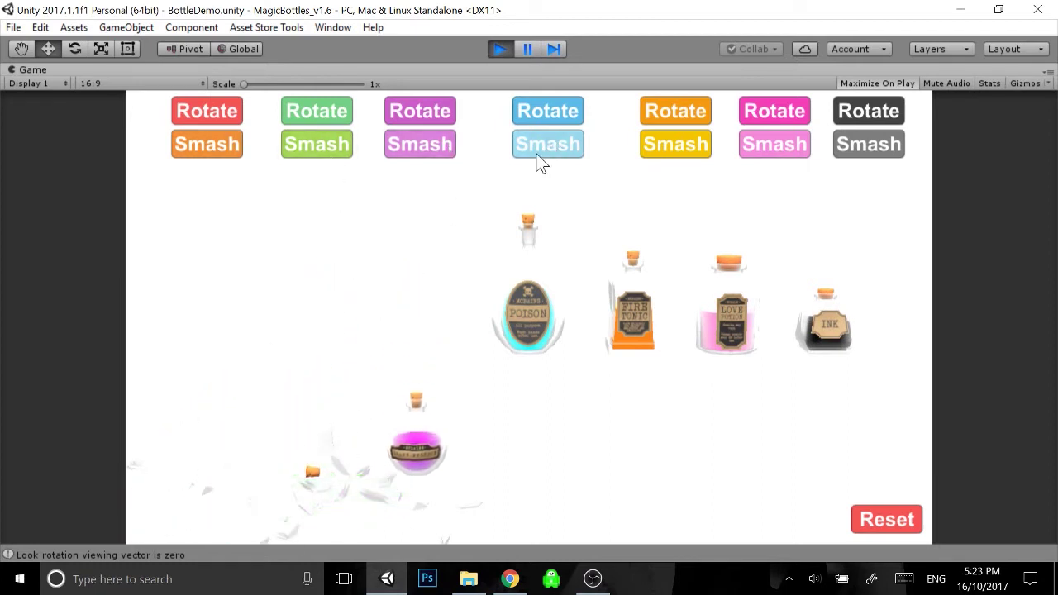
pyautogui.click(540, 152)
pyautogui.click(900, 517)
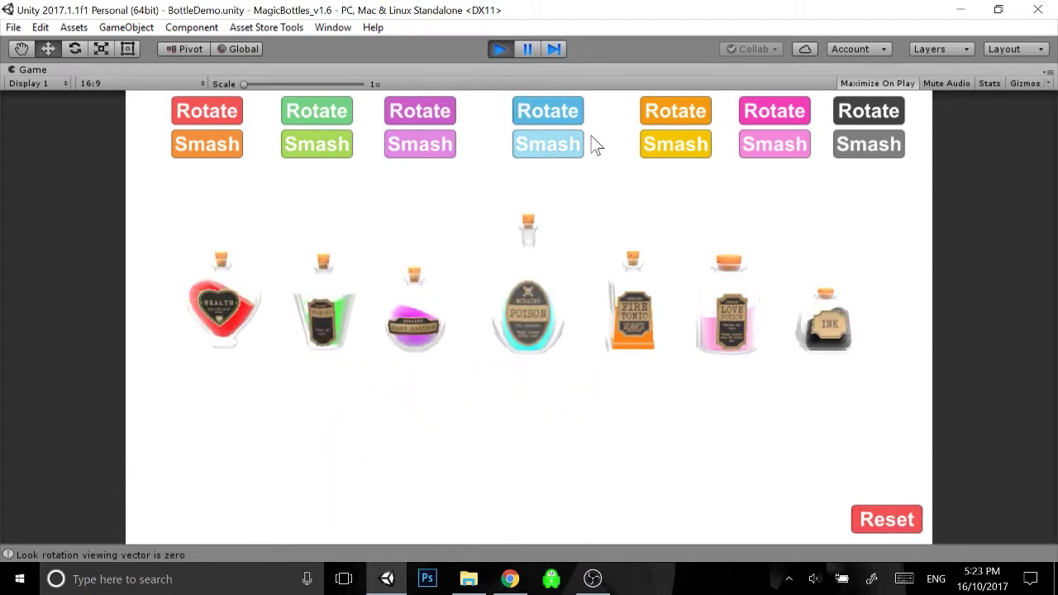
# Open the PouringDemo scene and run it to watch Ink pour into the Love Potion bottle
pyautogui.click(500, 48)
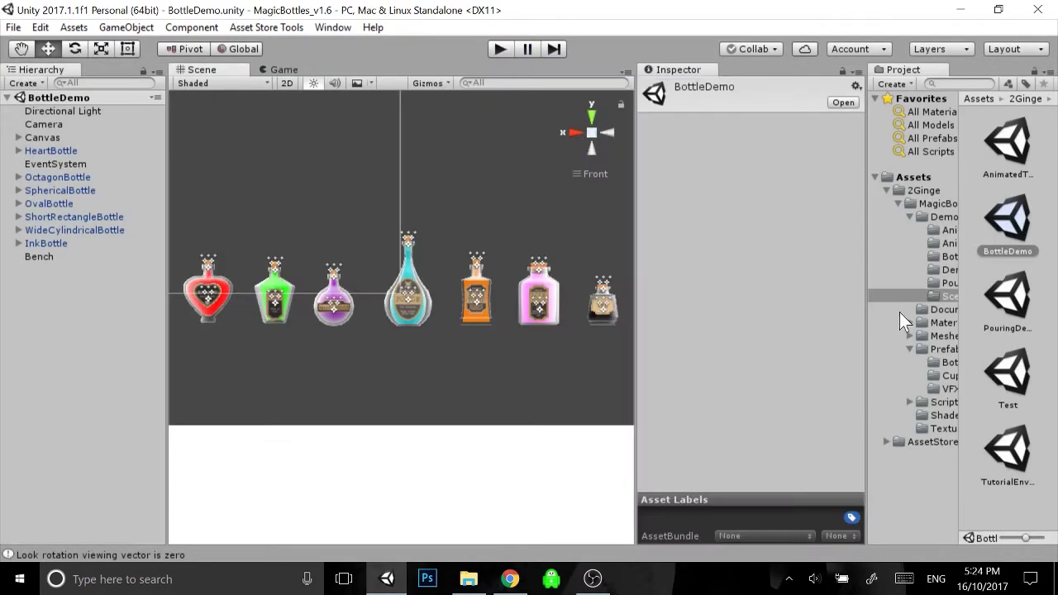
pyautogui.doubleClick(1008, 314)
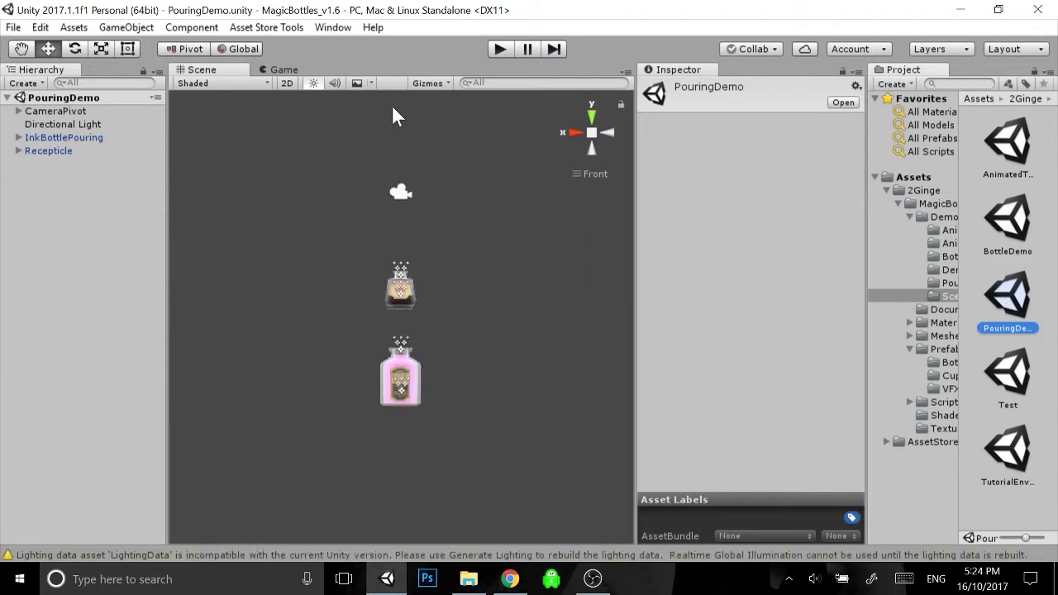
pyautogui.click(500, 49)
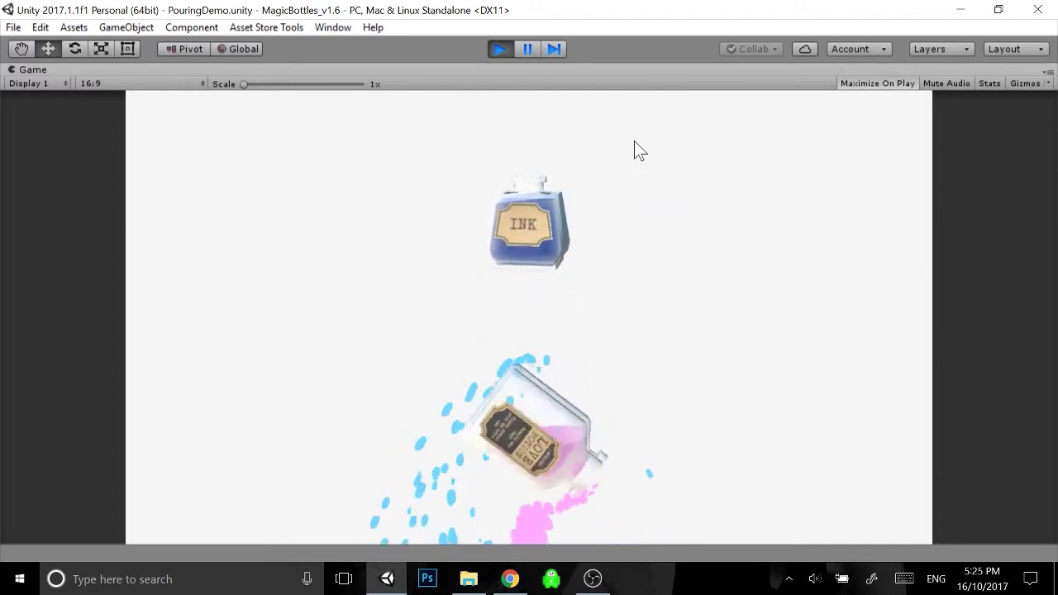
pyautogui.click(495, 52)
# Open and run the AnimatedTextureDemo scene, pause it, and frame the Coffee_Cup
pyautogui.doubleClick(1007, 142)
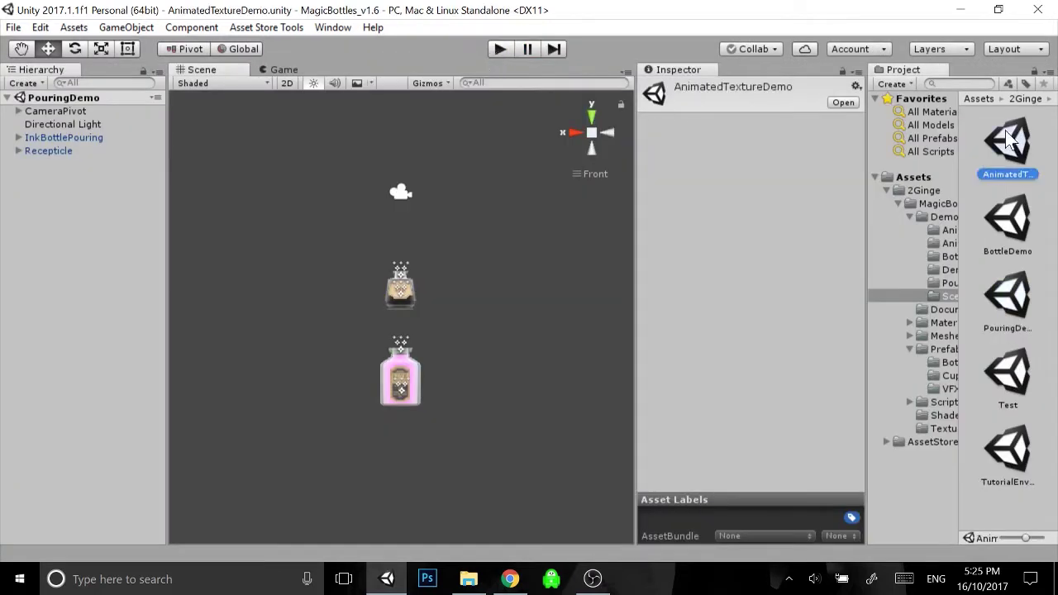
pyautogui.click(495, 50)
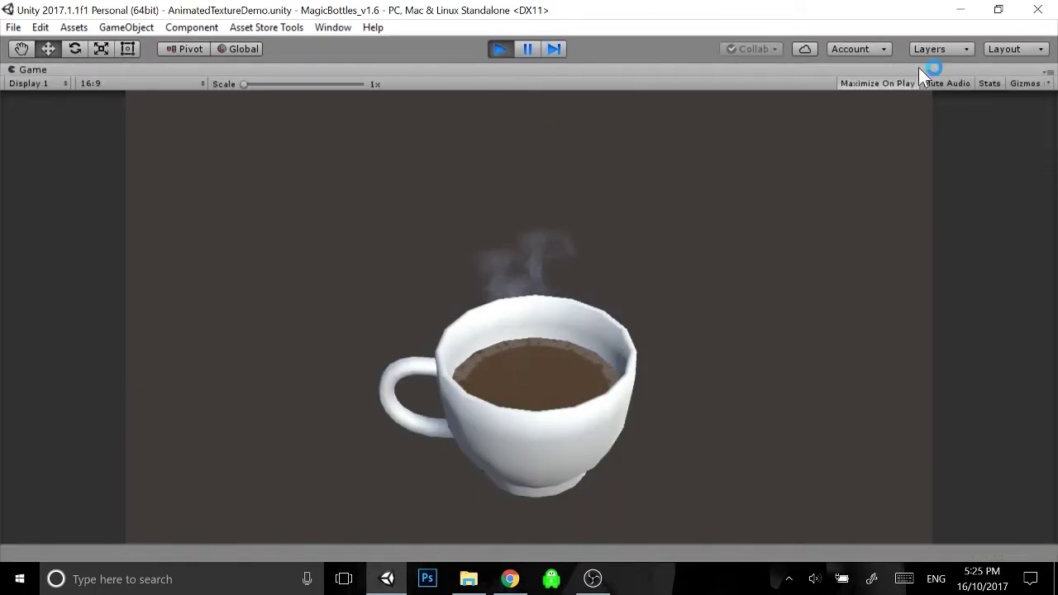
pyautogui.click(527, 49)
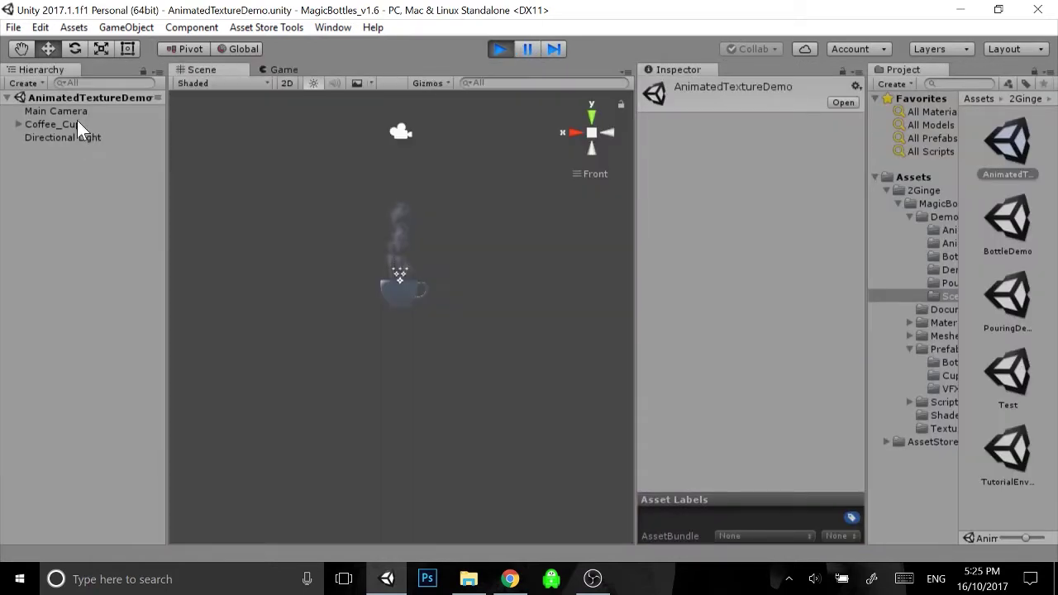
pyautogui.doubleClick(58, 123)
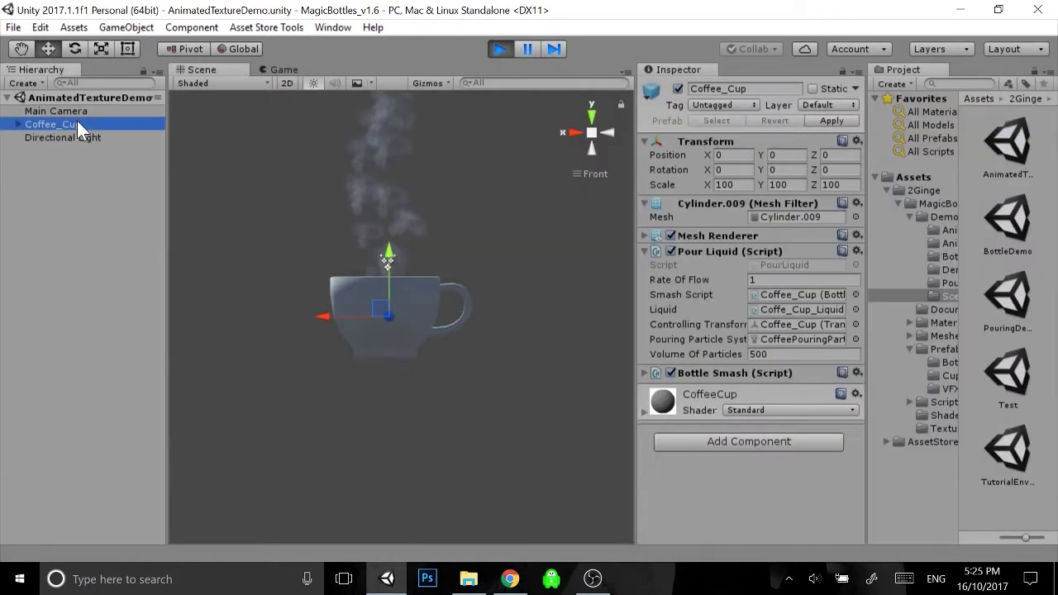
pyautogui.moveTo(355, 282); pyautogui.dragTo(769, 385)
# Look down into the cup and select its child Coffe_Cup_Liquid object
pyautogui.scroll(4, 457, 299)
pyautogui.scroll(3, 456, 300)
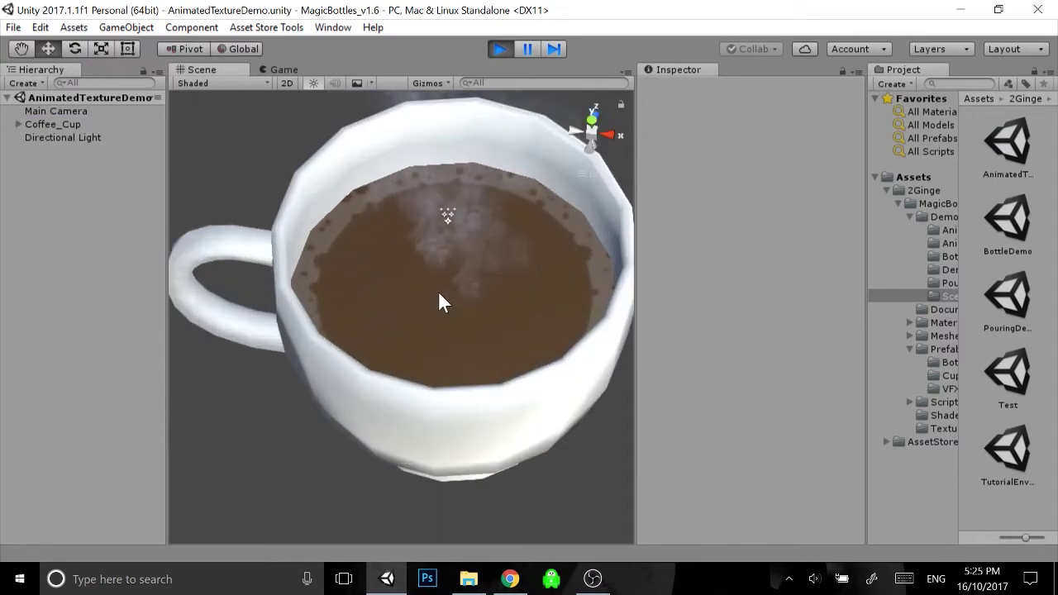
pyautogui.keyDown('alt'); pyautogui.moveTo(385, 295); pyautogui.dragTo(521, 286); pyautogui.keyUp('alt')
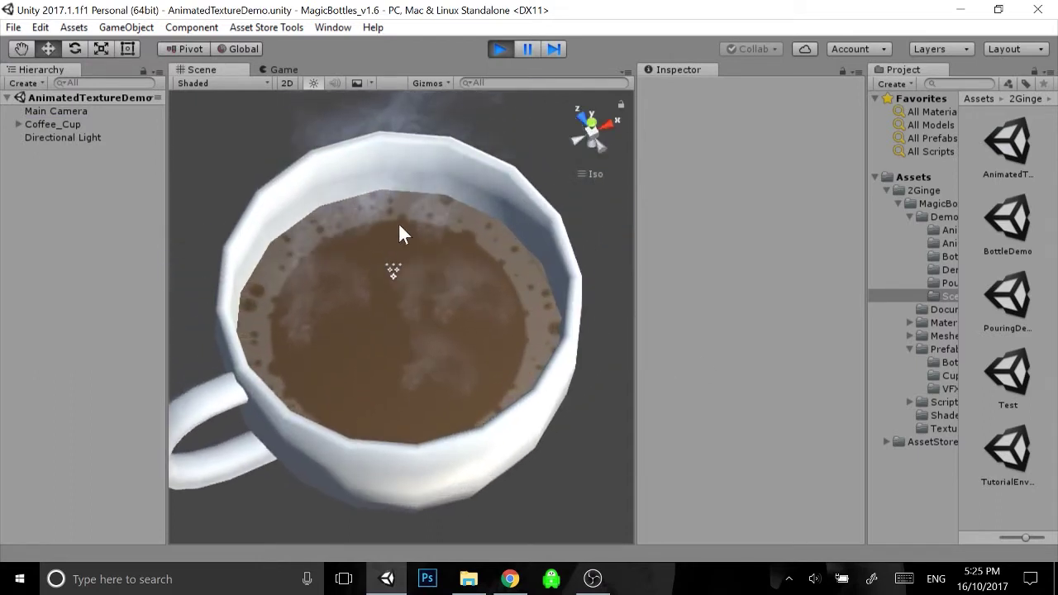
pyautogui.moveTo(410, 229)
pyautogui.keyDown('alt'); pyautogui.mouseDown()
pyautogui.moveTo(448, 279)
pyautogui.moveTo(415, 241)
pyautogui.mouseUp(); pyautogui.keyUp('alt')
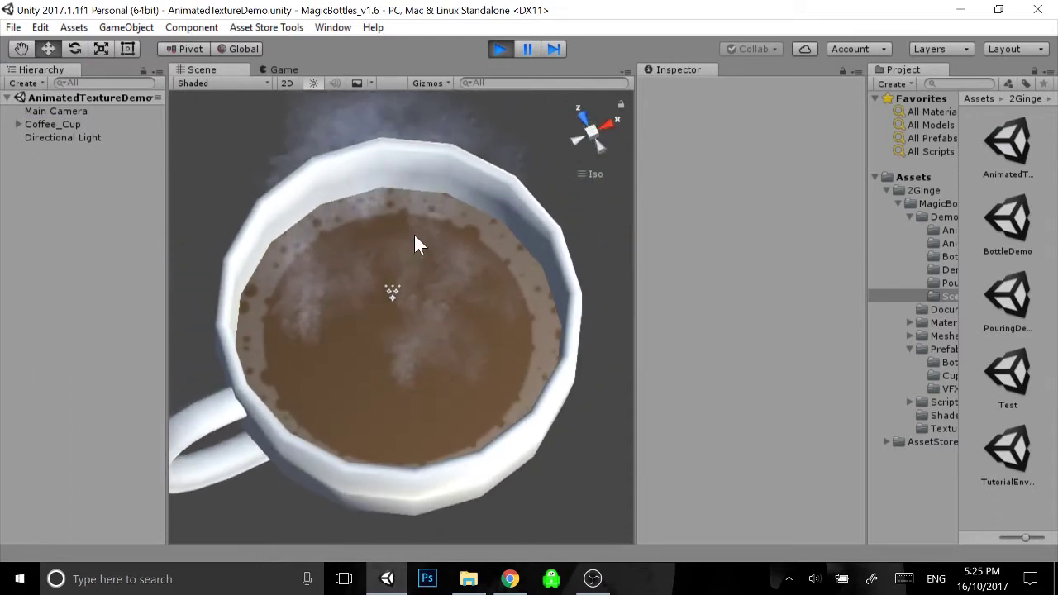
pyautogui.click(35, 123)
pyautogui.press('Right')
pyautogui.click(78, 151)
# View the coffee liquid from several angles around the cup, then stop play mode
pyautogui.keyDown('alt'); pyautogui.moveTo(347, 298); pyautogui.dragTo(322, 205); pyautogui.keyUp('alt')
pyautogui.keyDown('alt'); pyautogui.moveTo(403, 204); pyautogui.dragTo(473, 249); pyautogui.keyUp('alt')
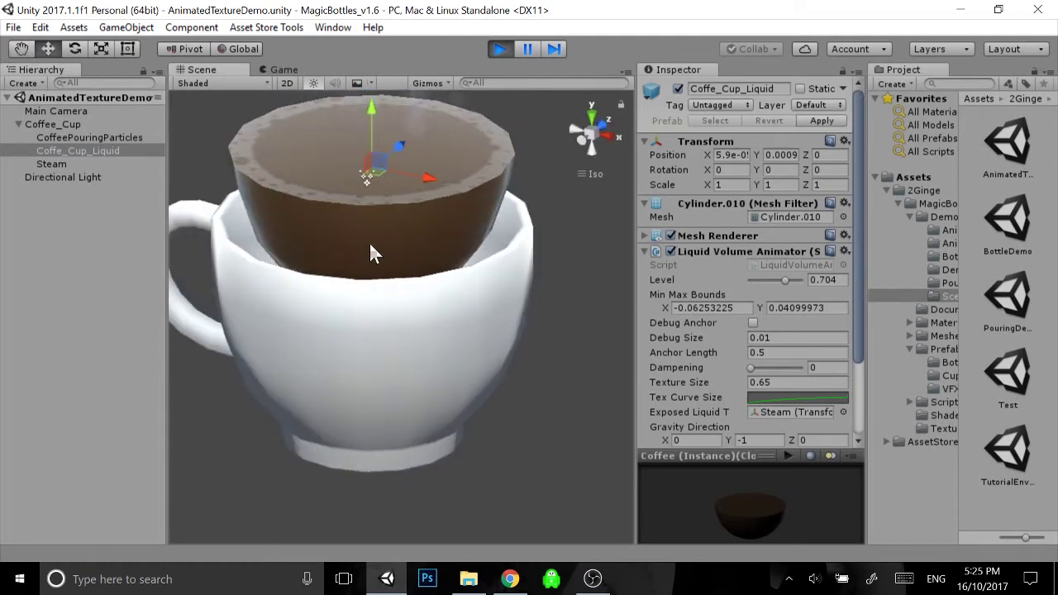
pyautogui.keyDown('alt'); pyautogui.moveTo(316, 228); pyautogui.dragTo(396, 270); pyautogui.keyUp('alt')
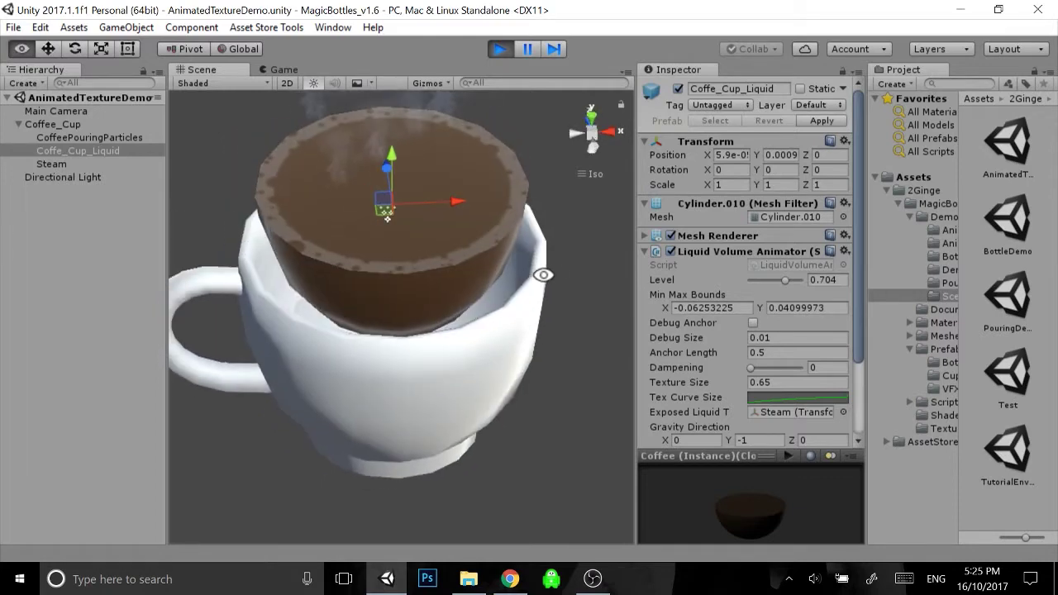
pyautogui.moveTo(543, 272); pyautogui.dragTo(538, 286, button='middle')
pyautogui.keyDown('alt'); pyautogui.moveTo(522, 261); pyautogui.dragTo(488, 353); pyautogui.keyUp('alt')
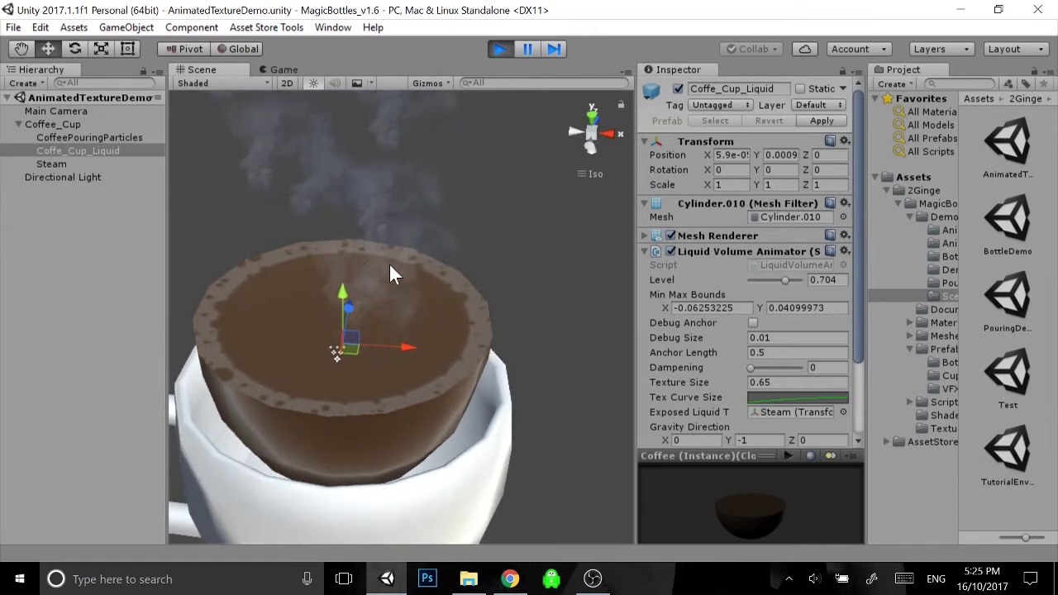
pyautogui.keyDown('alt'); pyautogui.moveTo(301, 303); pyautogui.dragTo(394, 373); pyautogui.keyUp('alt')
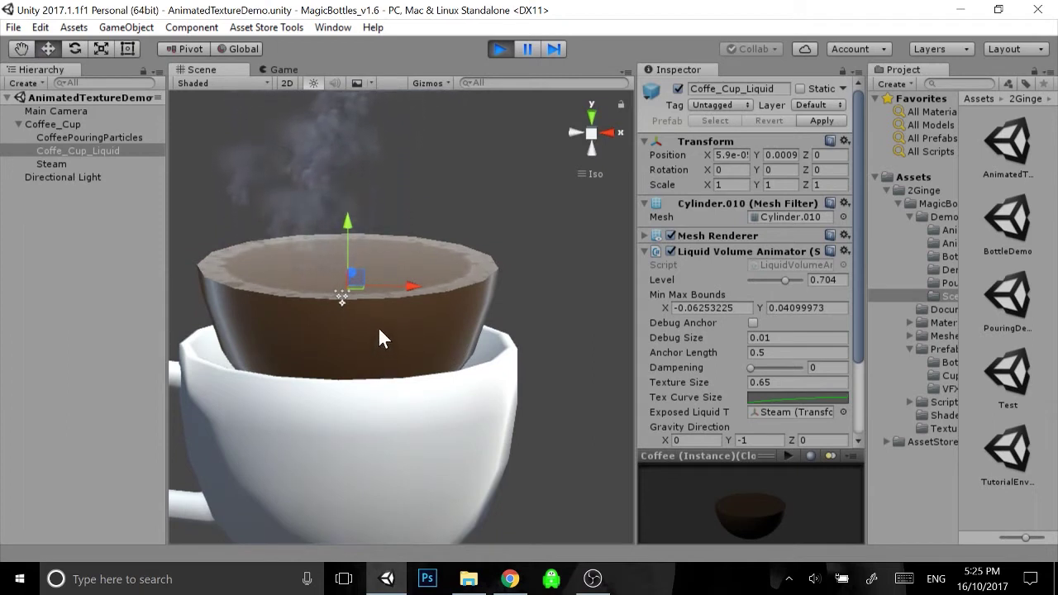
pyautogui.keyDown('alt'); pyautogui.moveTo(472, 248); pyautogui.dragTo(424, 371); pyautogui.keyUp('alt')
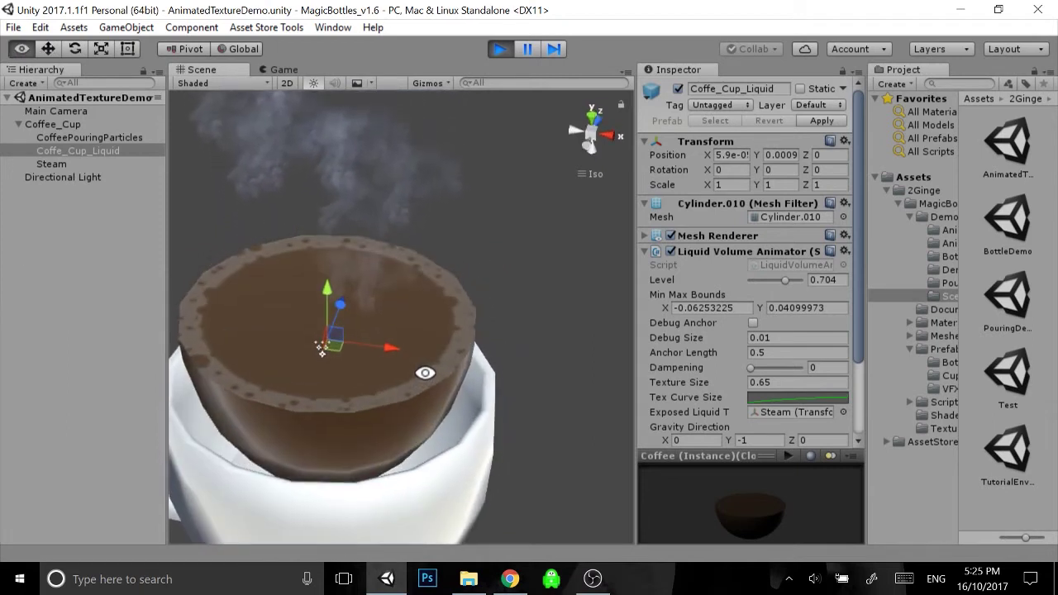
pyautogui.moveTo(317, 388); pyautogui.dragTo(484, 371, button='middle')
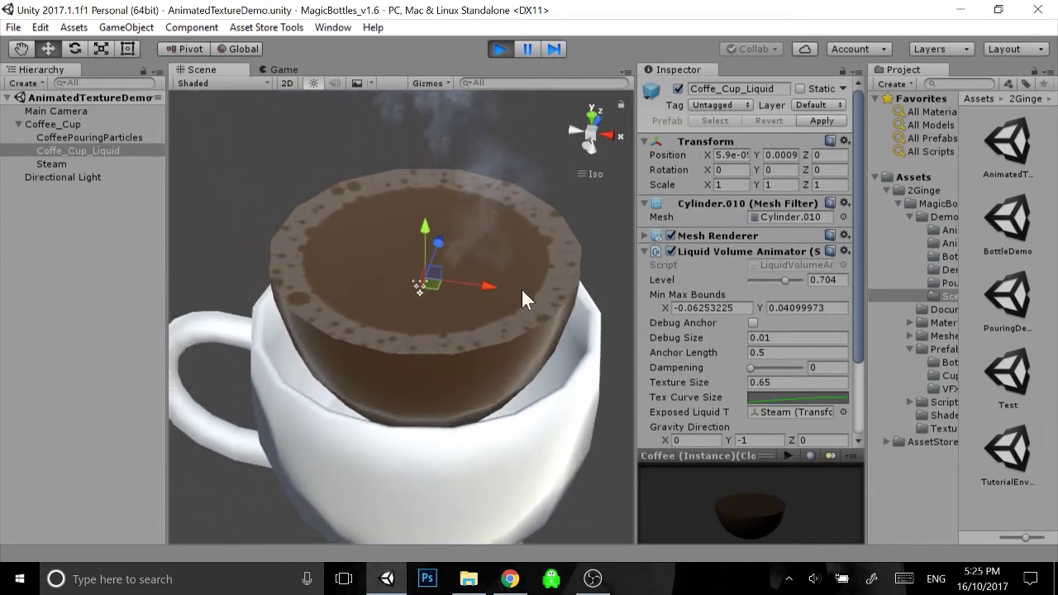
pyautogui.keyDown('alt'); pyautogui.moveTo(438, 338); pyautogui.dragTo(502, 362); pyautogui.keyUp('alt')
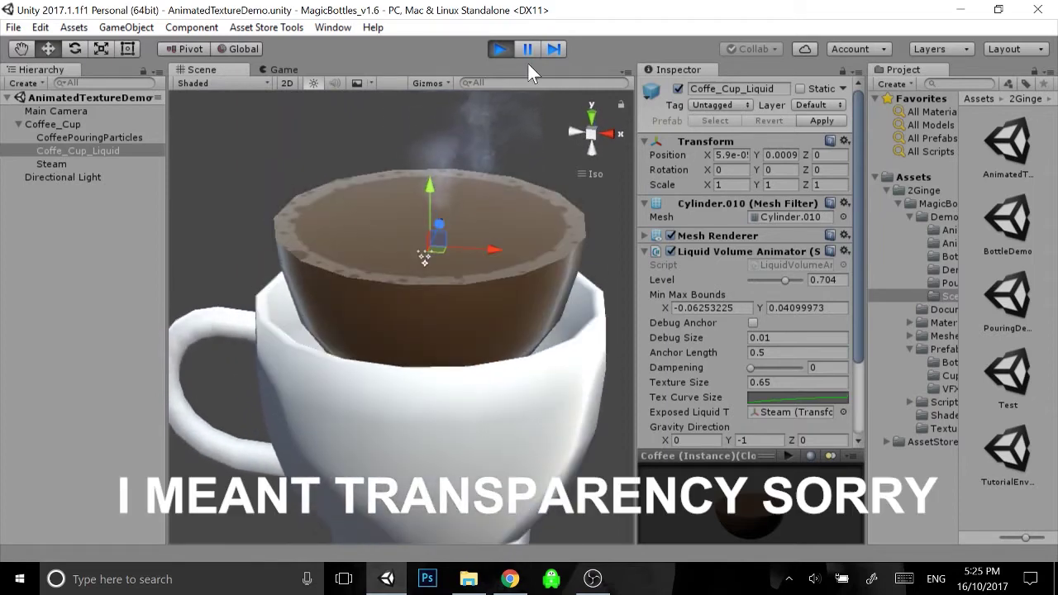
pyautogui.click(499, 48)
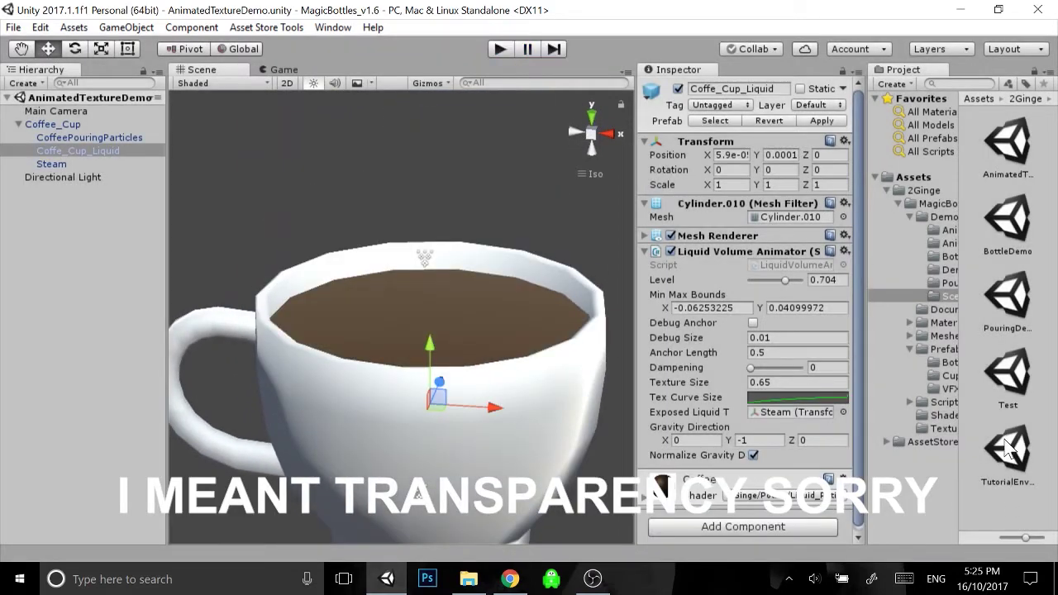
# Open the Test scene and orbit around its potion bottle
pyautogui.doubleClick(1007, 378)
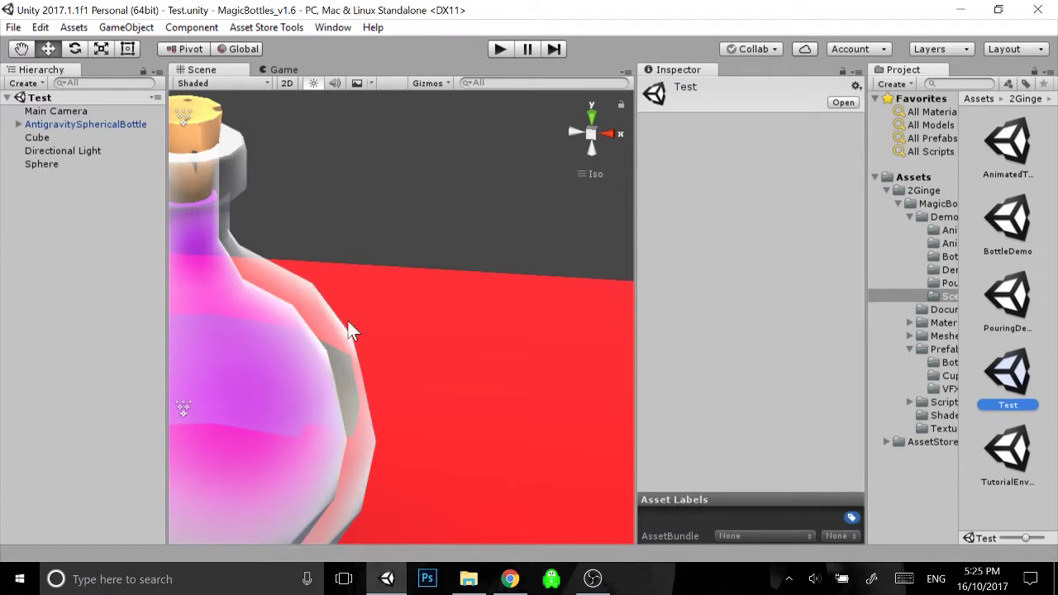
pyautogui.keyDown('alt'); pyautogui.moveTo(350, 322); pyautogui.dragTo(453, 318); pyautogui.keyUp('alt')
pyautogui.keyDown('alt'); pyautogui.moveTo(364, 347); pyautogui.dragTo(420, 379); pyautogui.keyUp('alt')
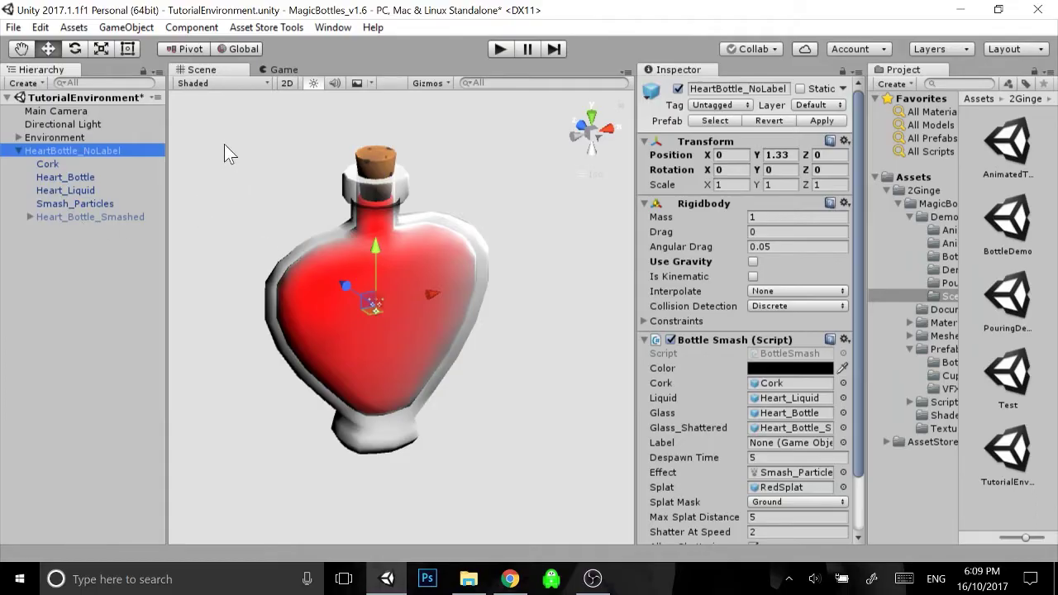
pyautogui.click(48, 190)
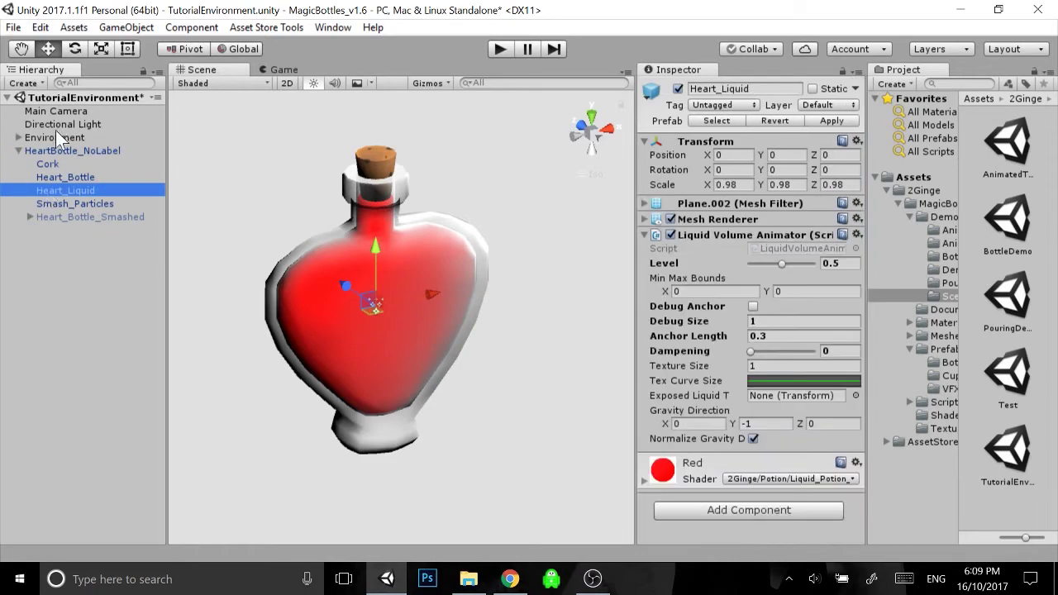
pyautogui.click(81, 151)
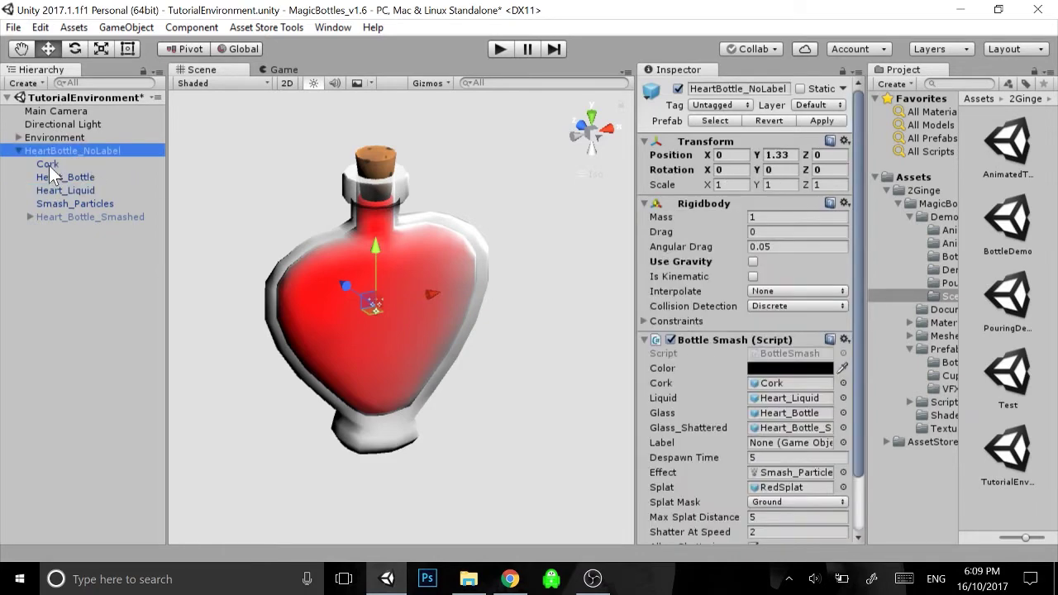
pyautogui.scroll(-1, 673, 340)
pyautogui.scroll(1, 689, 330)
pyautogui.click(91, 191)
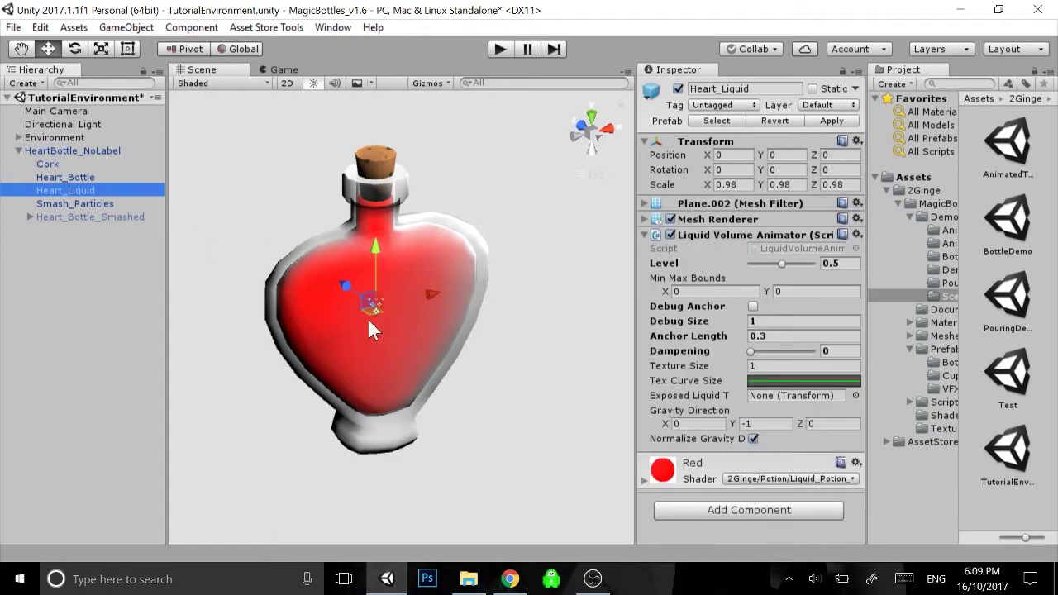
pyautogui.moveTo(349, 290); pyautogui.dragTo(438, 346)
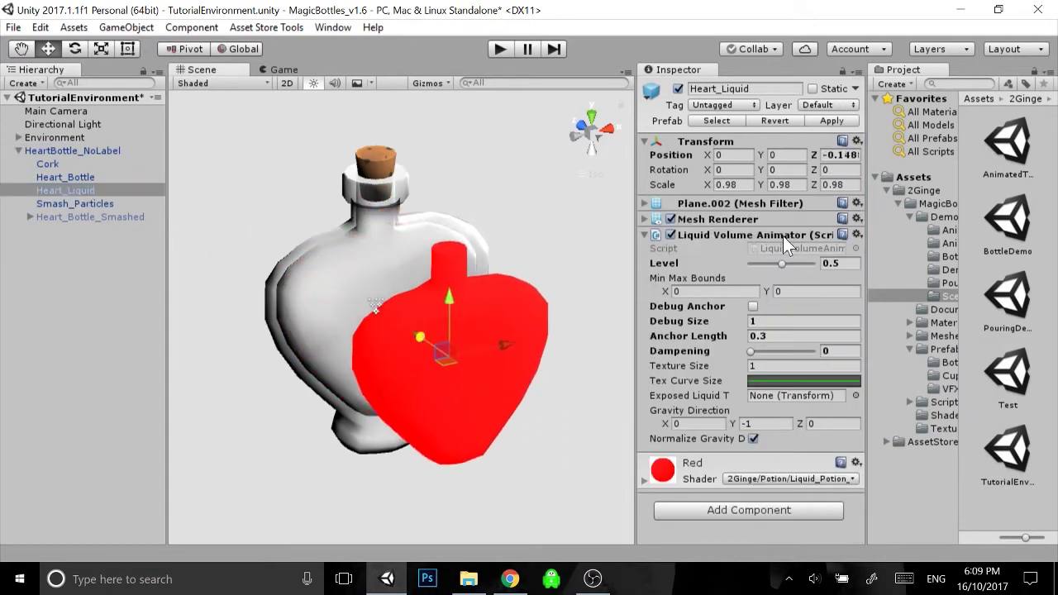
pyautogui.moveTo(415, 348); pyautogui.dragTo(439, 362)
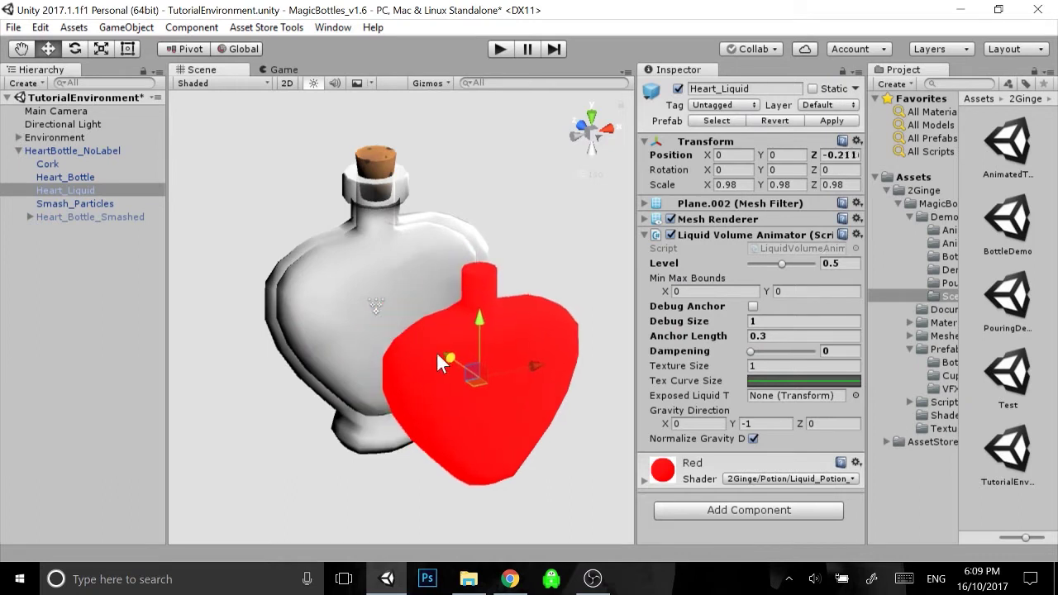
pyautogui.keyDown('alt'); pyautogui.moveTo(508, 277); pyautogui.dragTo(463, 364); pyautogui.keyUp('alt')
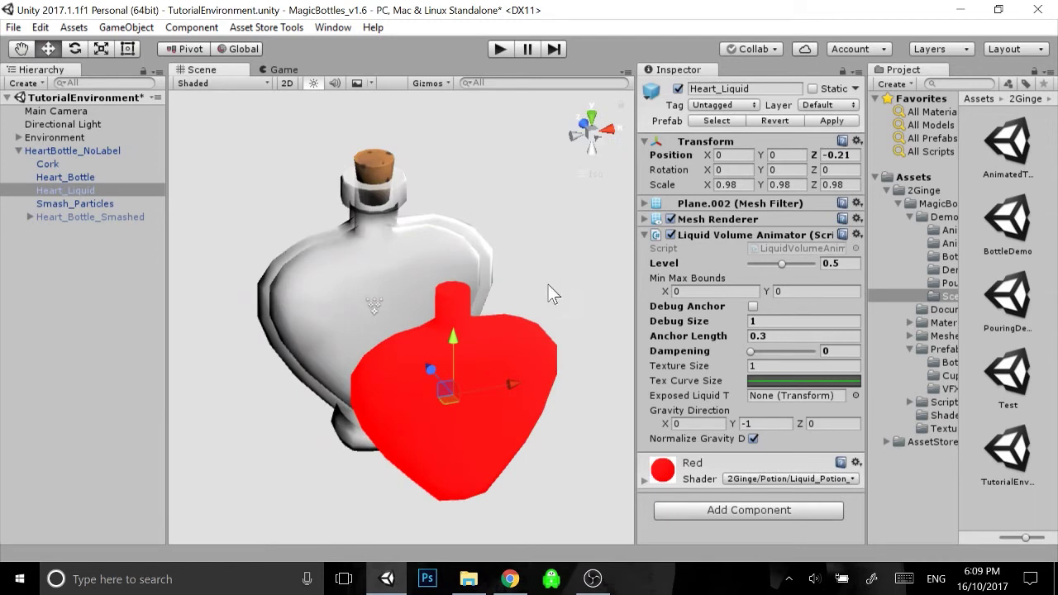
pyautogui.hotkey('ctrl', 'z')
pyautogui.hotkey('ctrl', 'z')
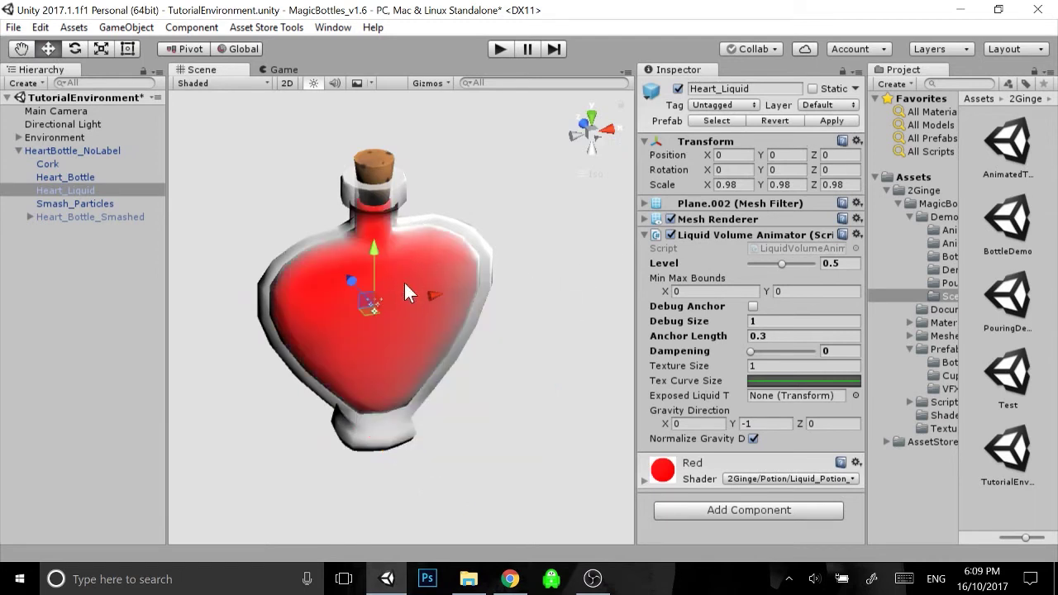
pyautogui.moveTo(385, 289); pyautogui.dragTo(420, 293)
pyautogui.hotkey('ctrl', 'z')
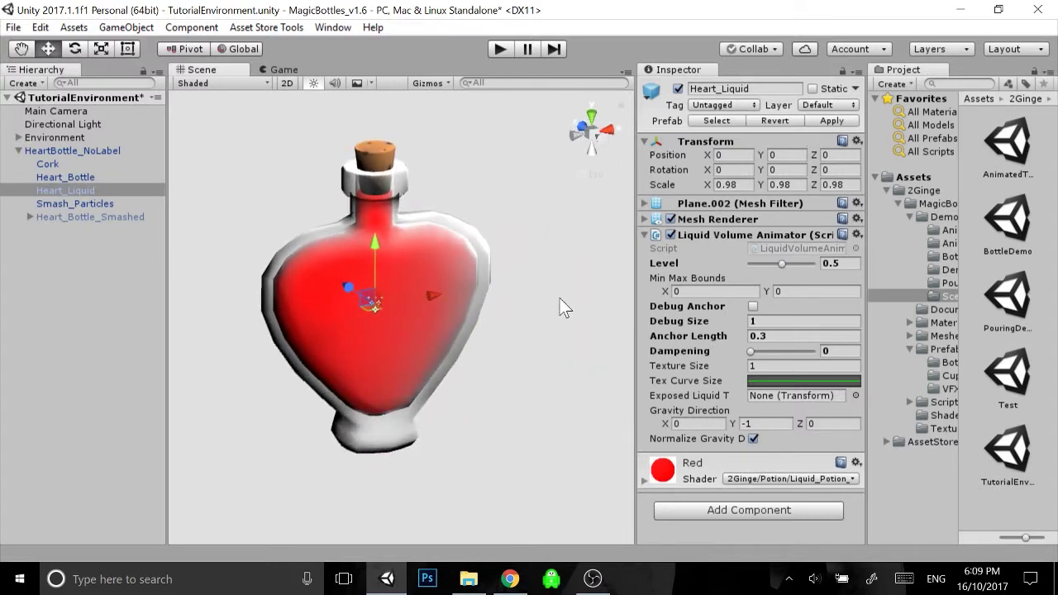
# Enable Debug Anchor on the heart liquid so the anchor sphere shows below the bottle
pyautogui.scroll(-1, 546, 304)
pyautogui.scroll(-2, 551, 315)
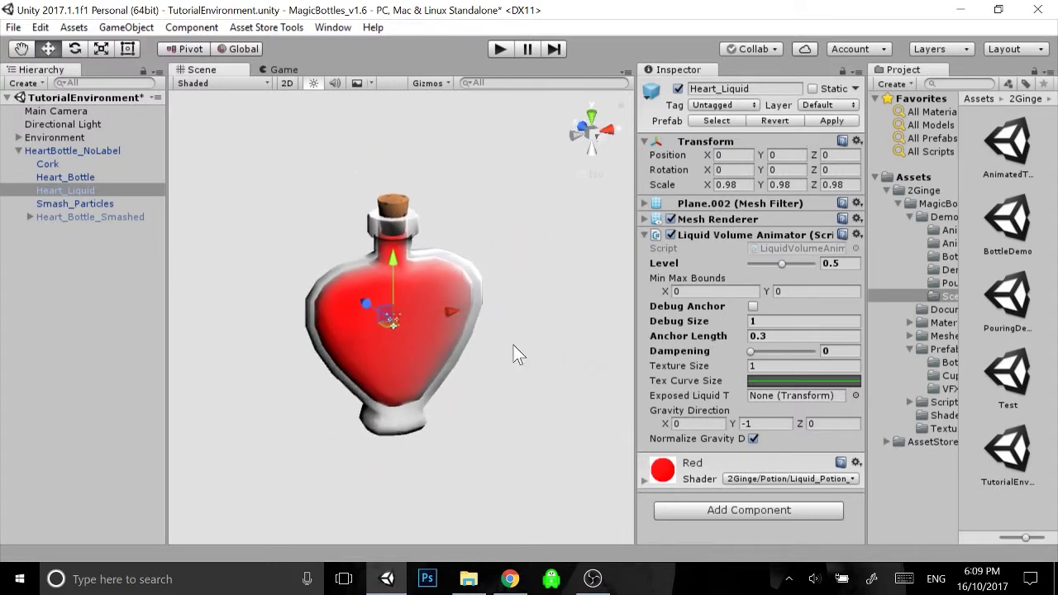
pyautogui.moveTo(494, 340); pyautogui.dragTo(491, 326, button='middle')
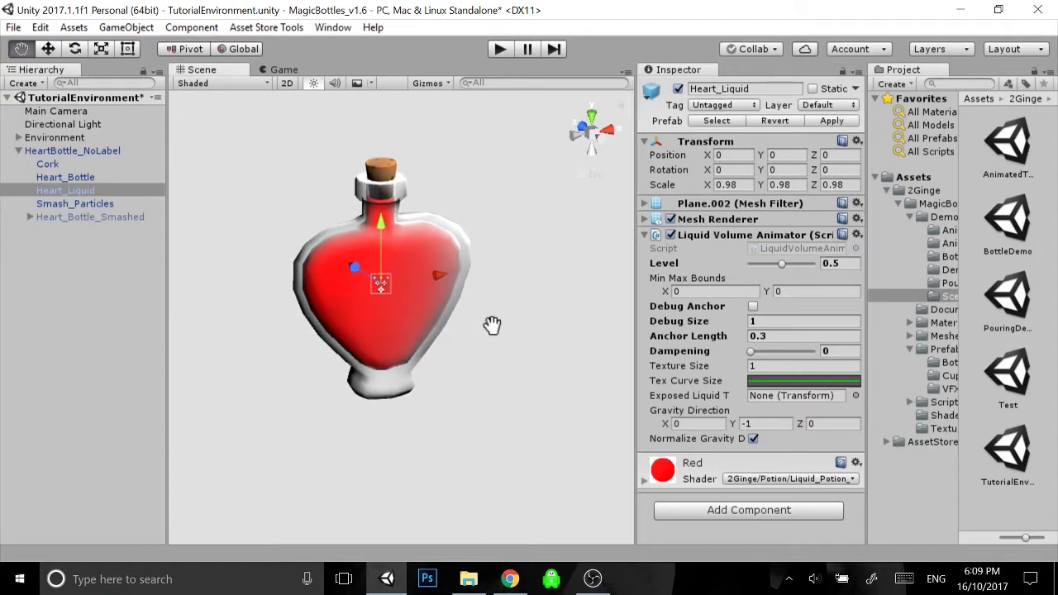
pyautogui.click(752, 306)
pyautogui.moveTo(507, 355); pyautogui.dragTo(512, 325, button='middle')
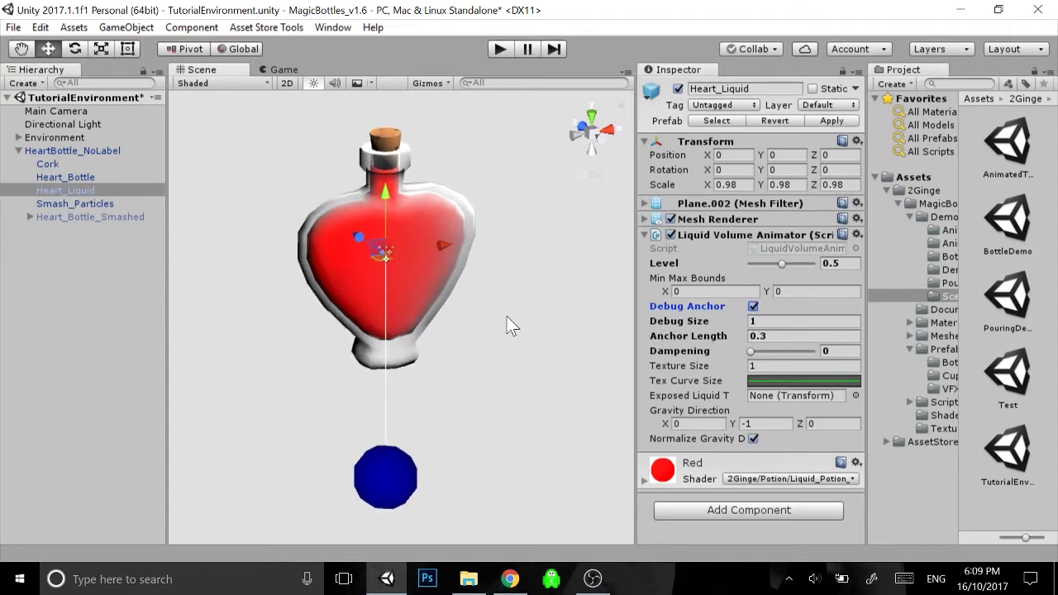
# Play the scene and drag HeartBottle_NoLabel along Z to slosh the liquid
pyautogui.click(501, 50)
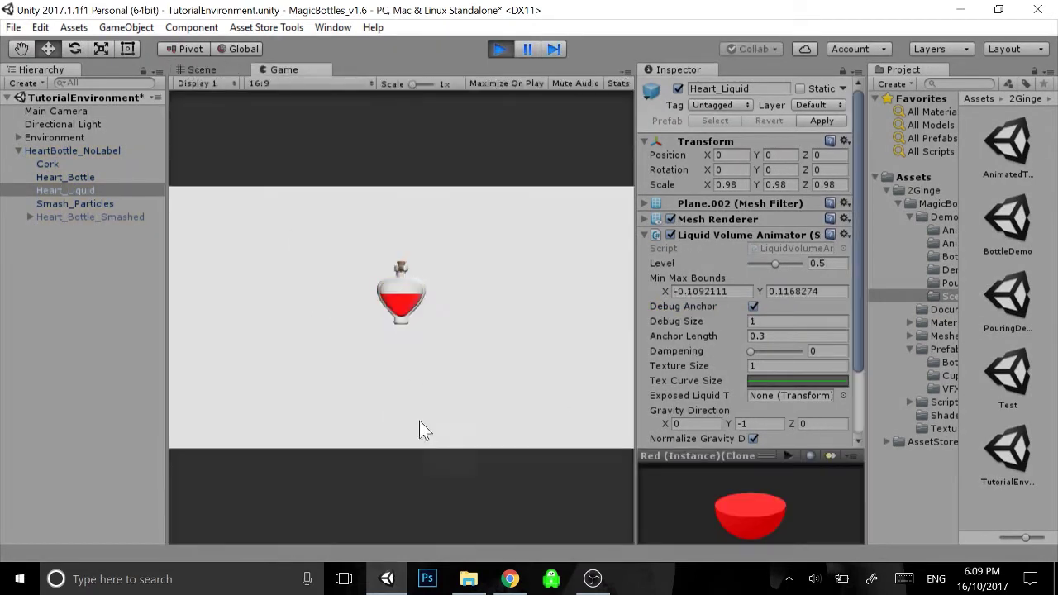
pyautogui.click(234, 68)
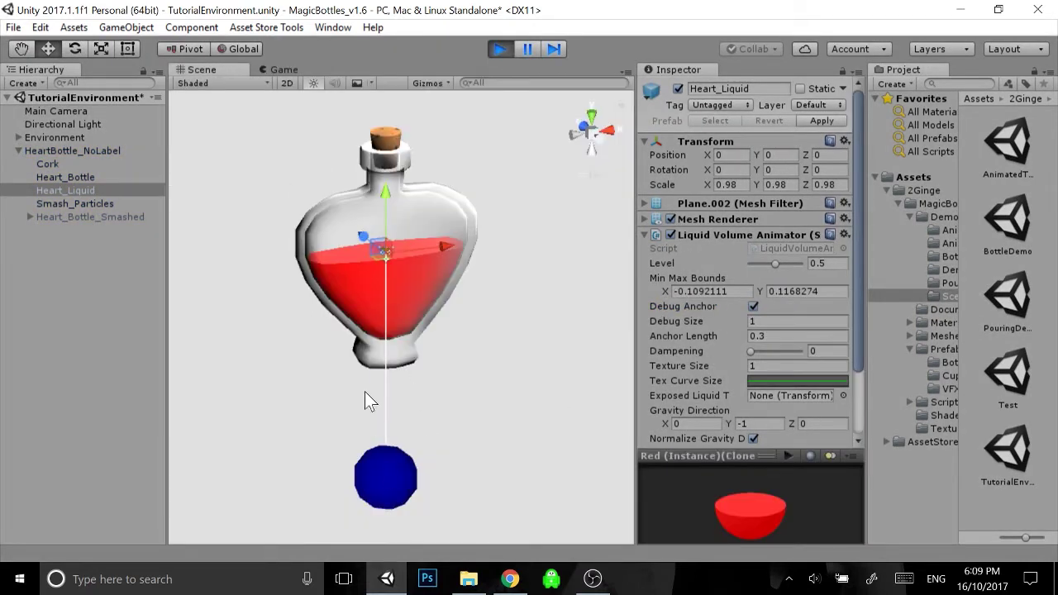
pyautogui.click(39, 148)
pyautogui.keyDown('alt'); pyautogui.moveTo(501, 471); pyautogui.dragTo(430, 244); pyautogui.keyUp('alt')
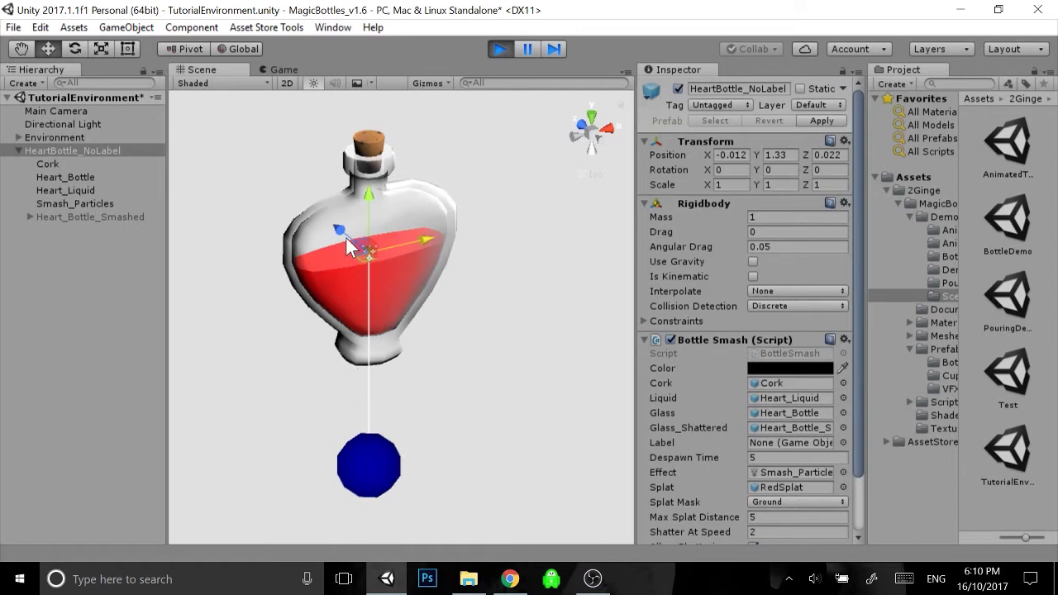
pyautogui.moveTo(346, 237); pyautogui.dragTo(413, 257)
# Stop play mode and set Heart_Liquid's Anchor Length to 2
pyautogui.click(496, 51)
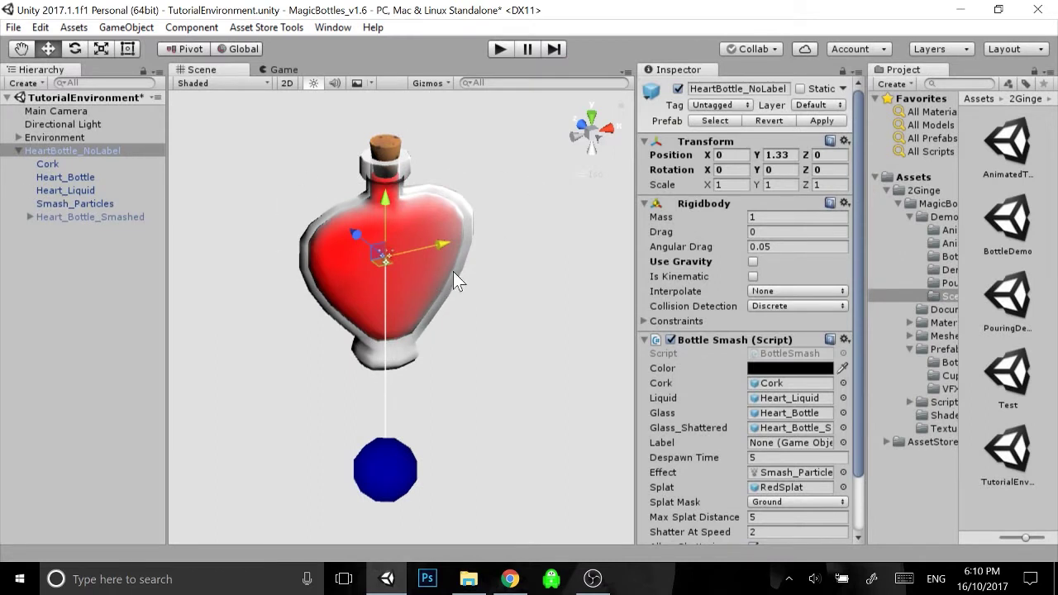
pyautogui.click(76, 193)
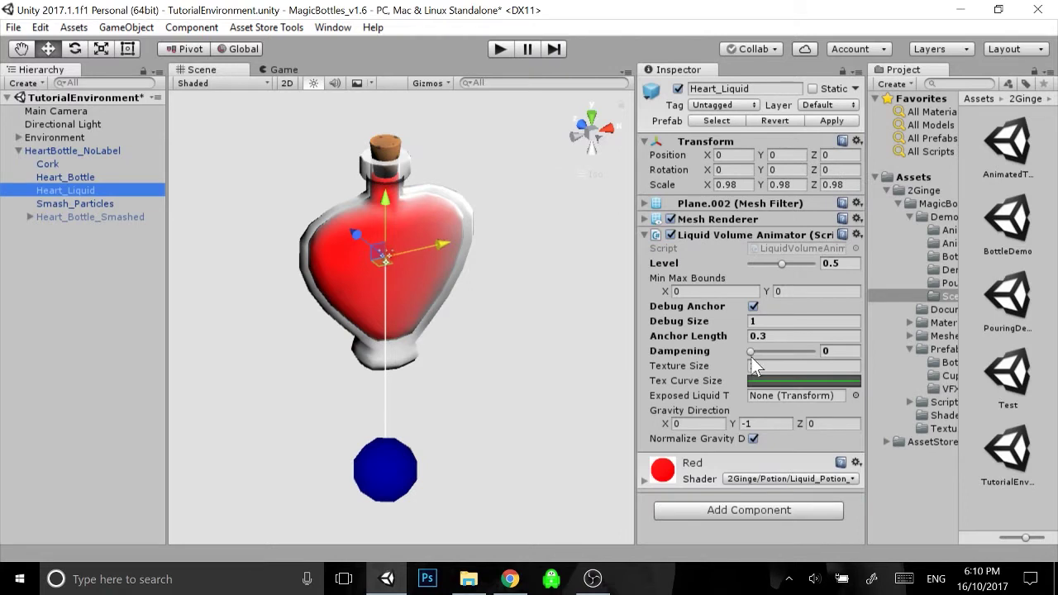
pyautogui.click(747, 338)
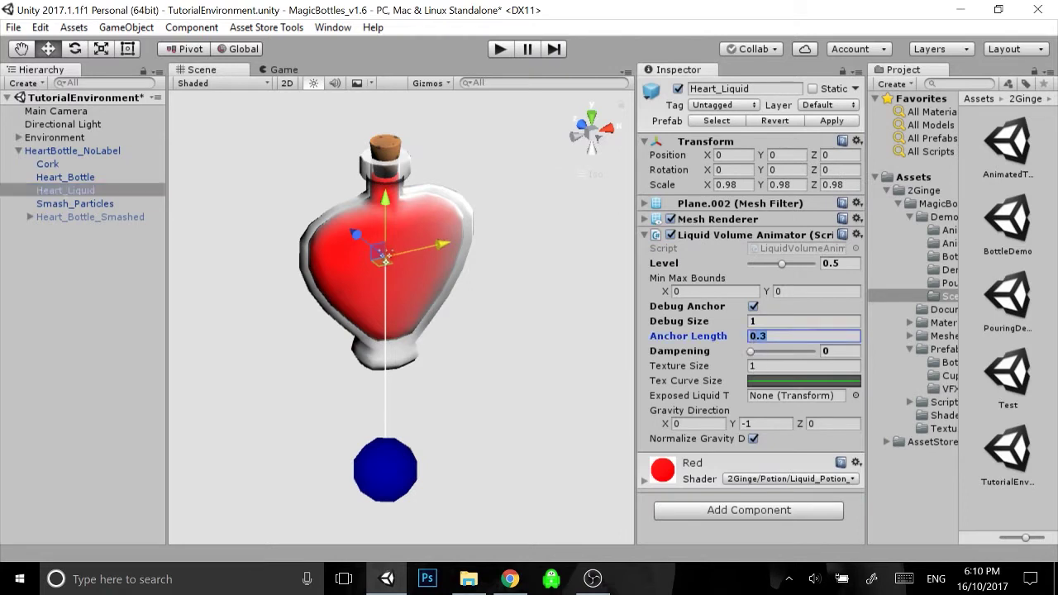
pyautogui.write('2')
# Play the scene and move HeartBottle_NoLabel back near the scene centre
pyautogui.click(497, 49)
pyautogui.click(60, 150)
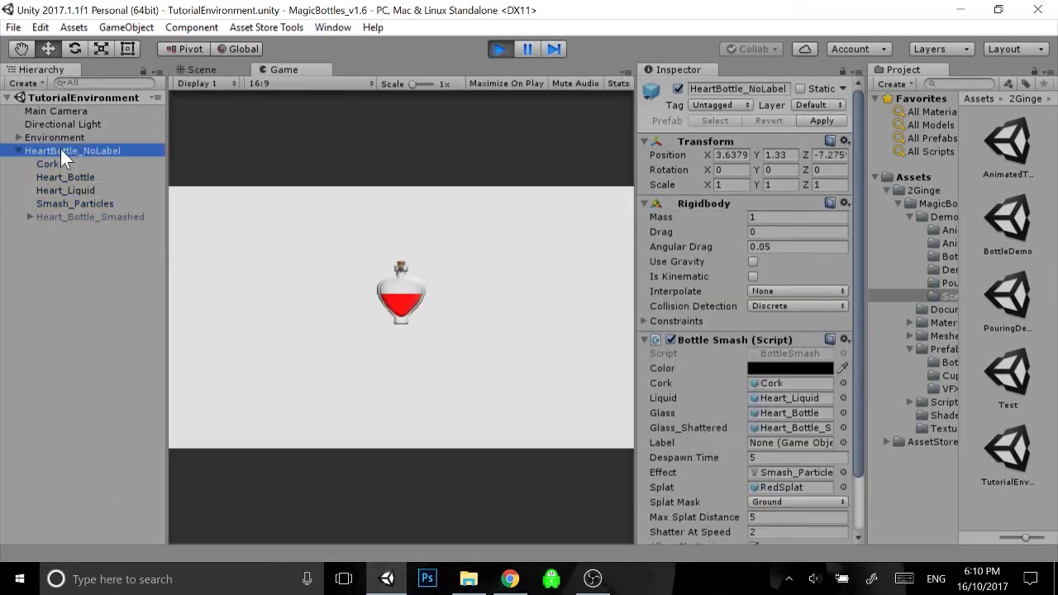
pyautogui.click(212, 67)
pyautogui.moveTo(405, 228); pyautogui.dragTo(507, 321)
# Slide the heart bottle side to side, then tilt it with the Rotate tool
pyautogui.scroll(-5, 513, 364)
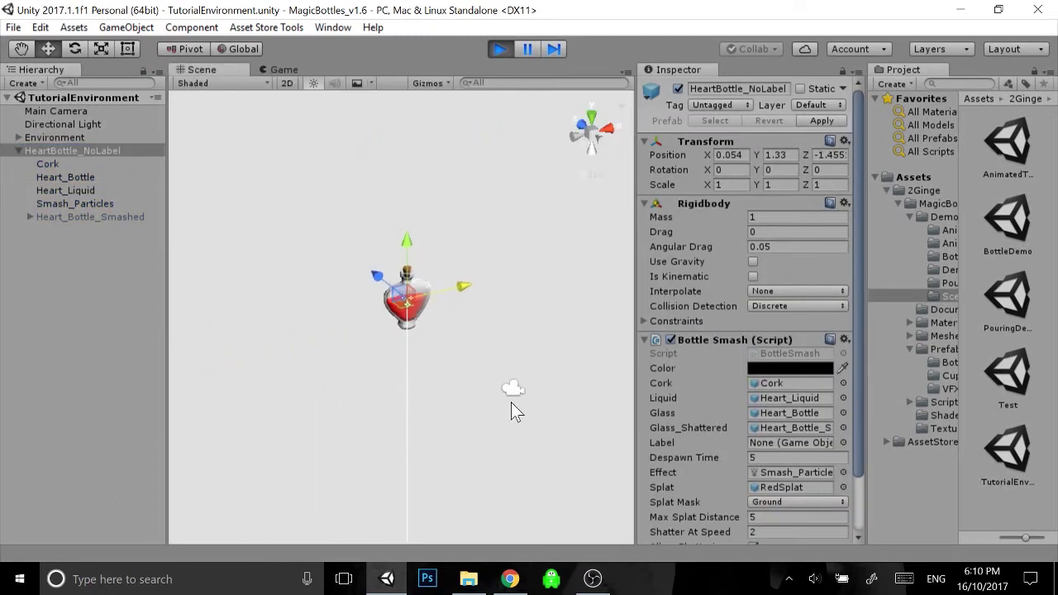
pyautogui.moveTo(512, 382); pyautogui.dragTo(396, 296, button='middle')
pyautogui.scroll(3, 396, 294)
pyautogui.scroll(4, 397, 290)
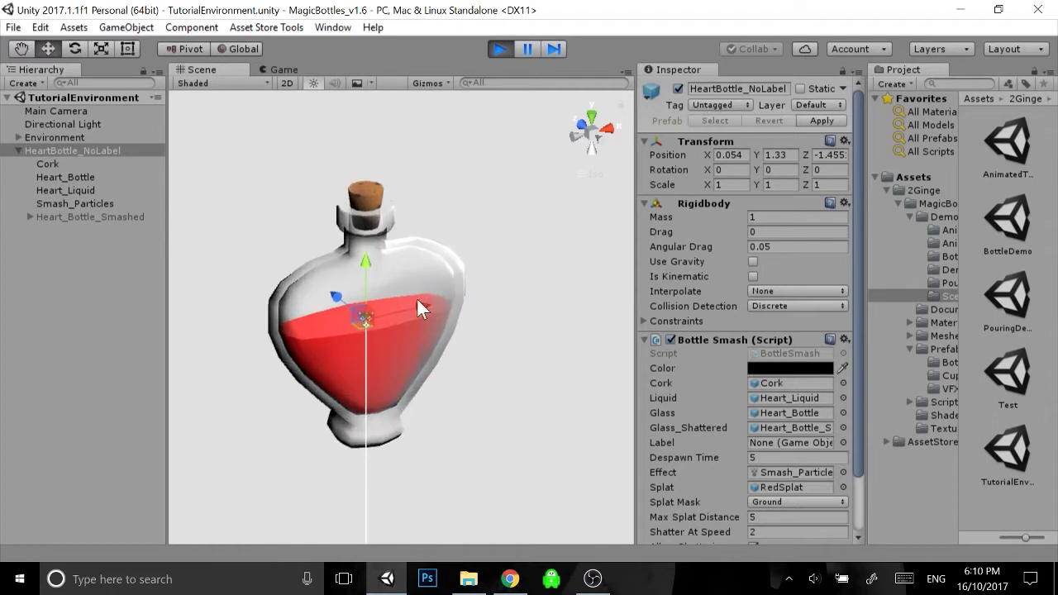
pyautogui.moveTo(335, 325); pyautogui.dragTo(354, 297)
pyautogui.click(75, 49)
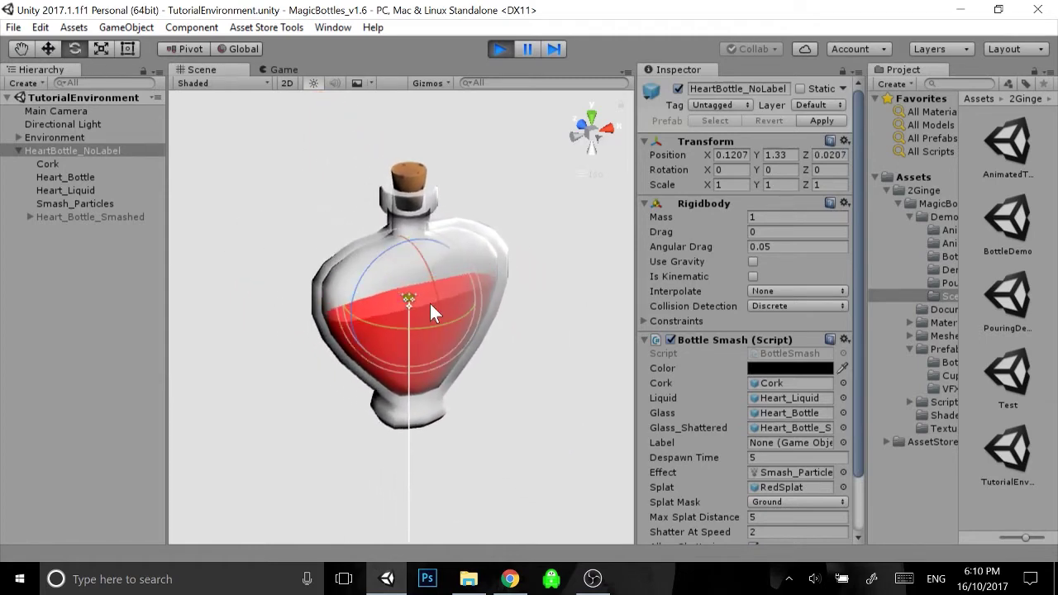
pyautogui.moveTo(437, 309); pyautogui.dragTo(452, 460)
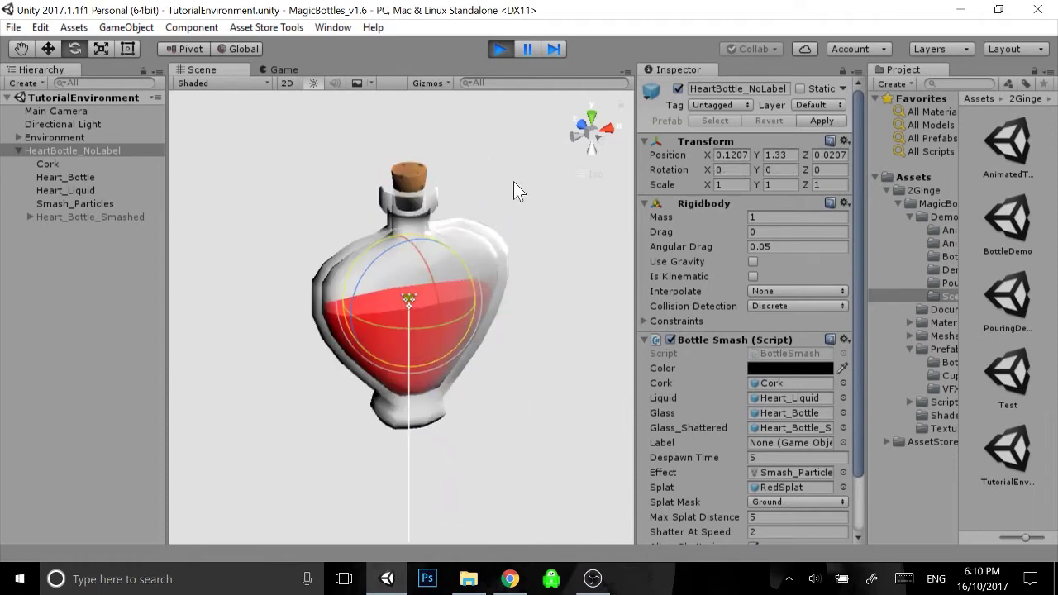
# Stop play mode and set Heart_Liquid's Anchor Length to 0.3
pyautogui.click(500, 48)
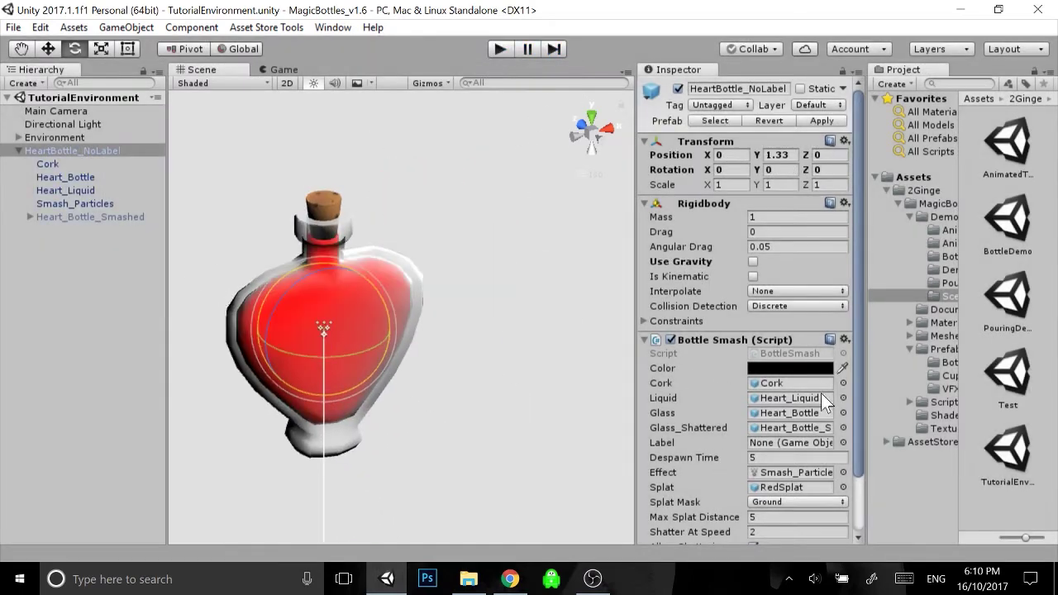
pyautogui.click(65, 190)
pyautogui.click(775, 365)
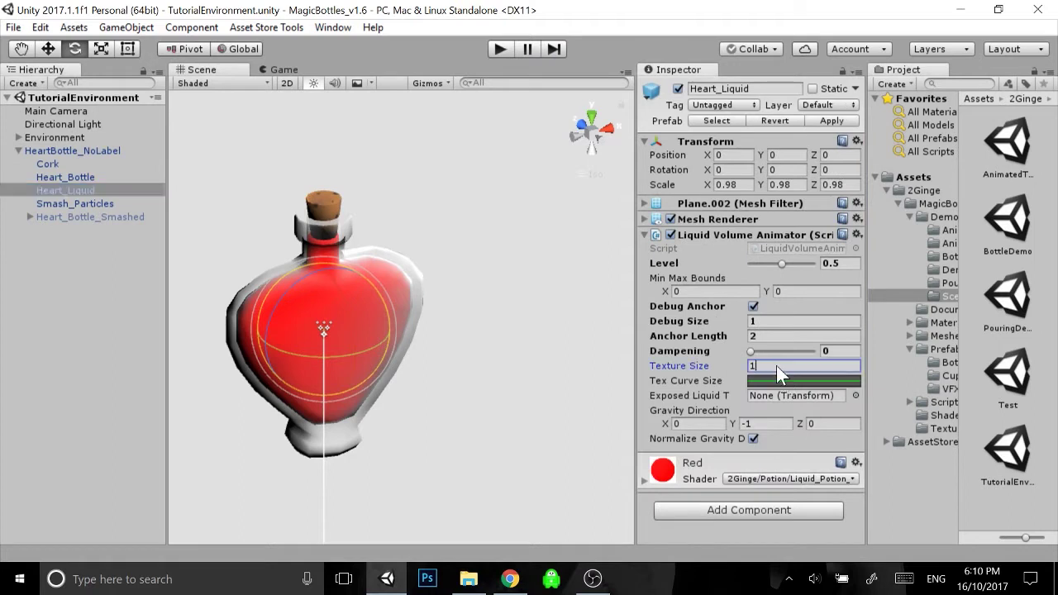
pyautogui.click(777, 336)
pyautogui.write('0.3')
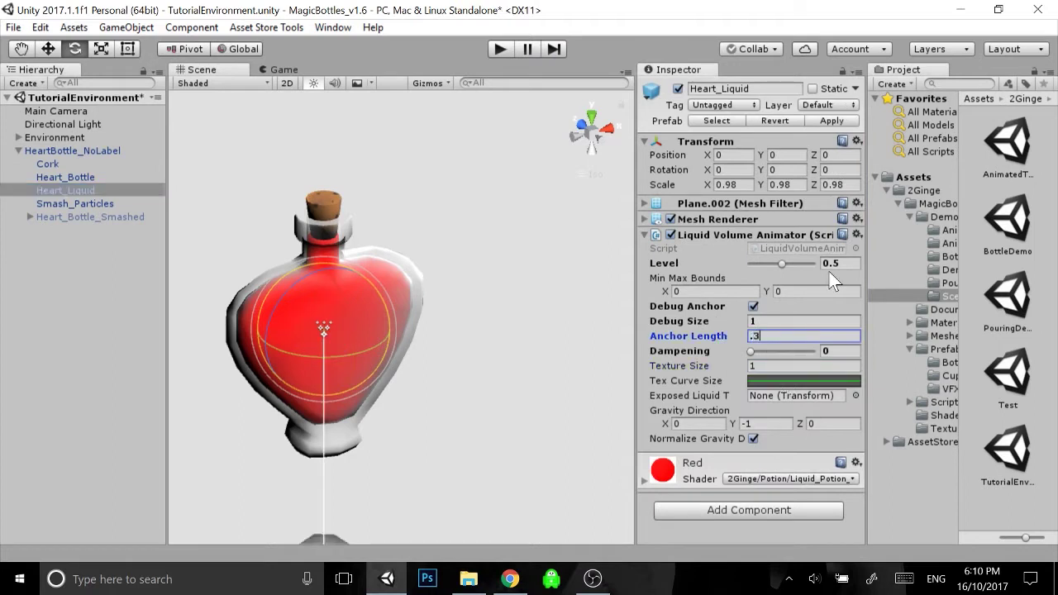
pyautogui.keyDown('alt'); pyautogui.moveTo(558, 233); pyautogui.dragTo(482, 280); pyautogui.keyUp('alt')
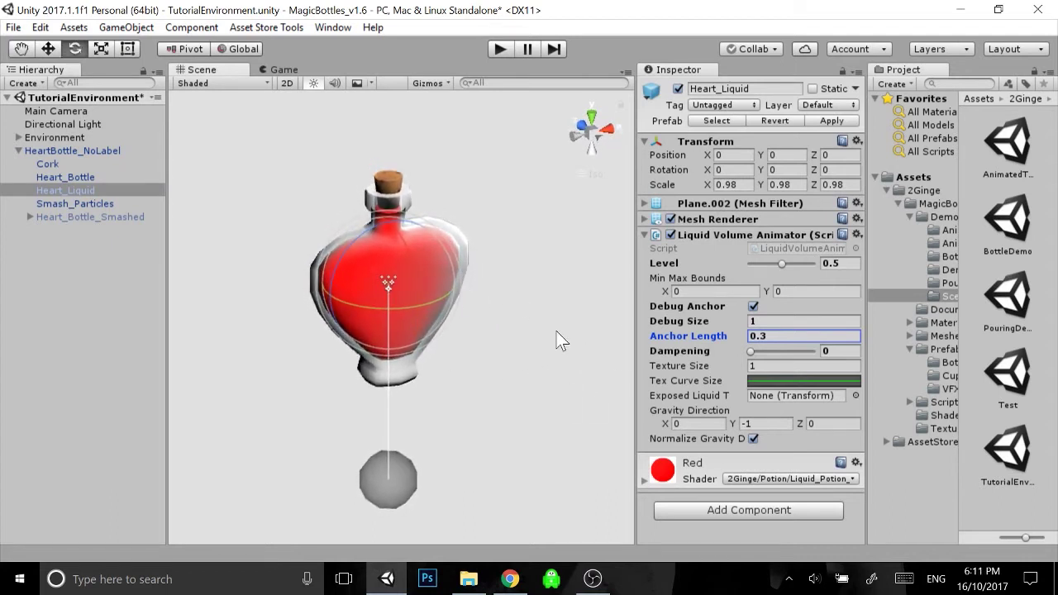
pyautogui.click(724, 358)
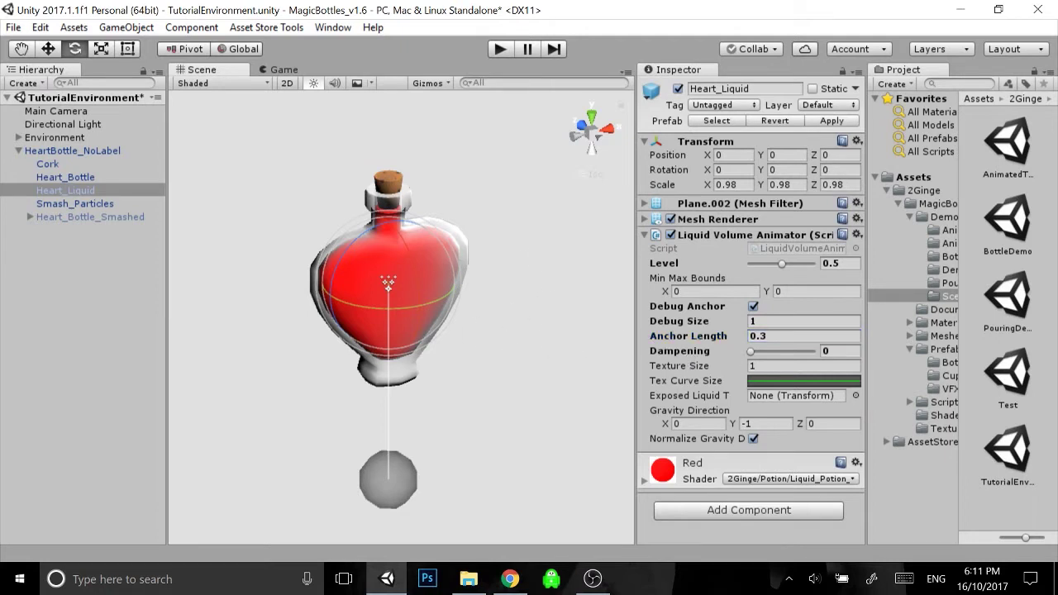
# Toggle Debug Anchor several times, leaving it unchecked to hide the anchor sphere
pyautogui.click(753, 305)
pyautogui.doubleClick(753, 306)
pyautogui.click(752, 306)
pyautogui.click(753, 306)
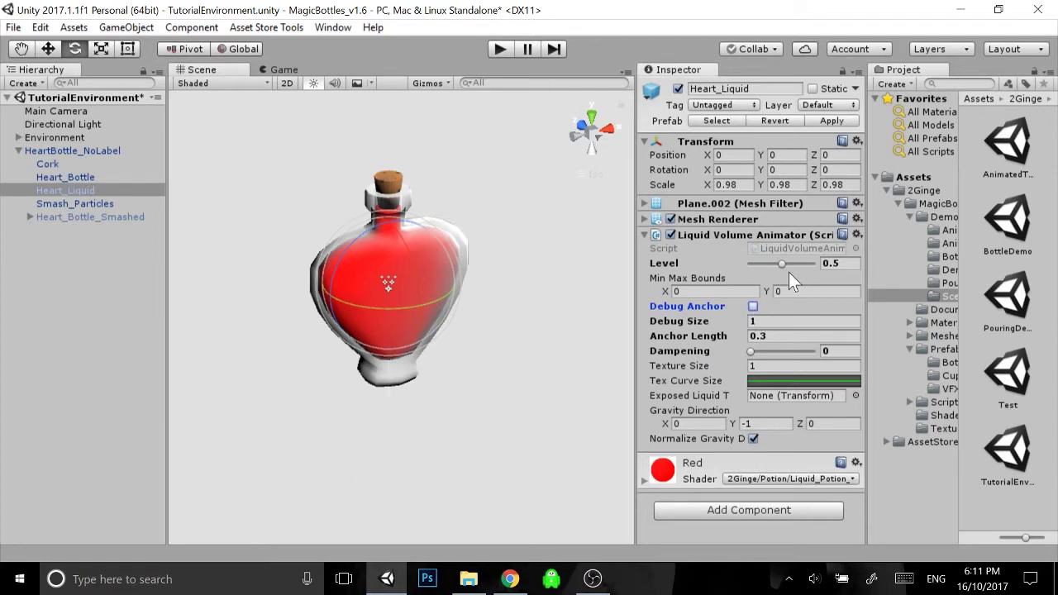
# Run the scene and drag Heart_Liquid's Level up to full, then down to 0.58
pyautogui.click(500, 49)
pyautogui.click(126, 151)
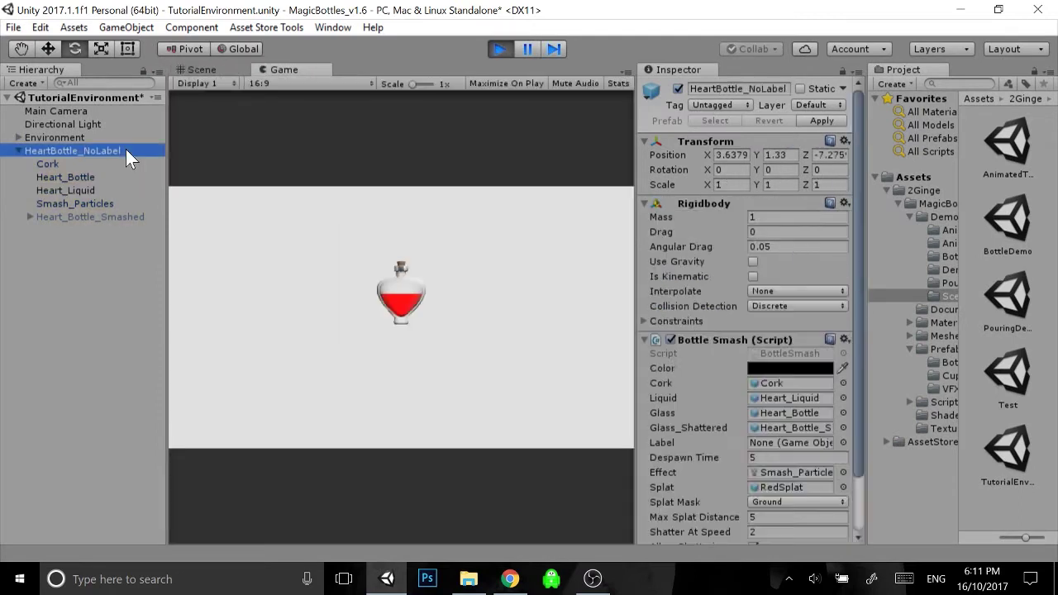
pyautogui.click(198, 70)
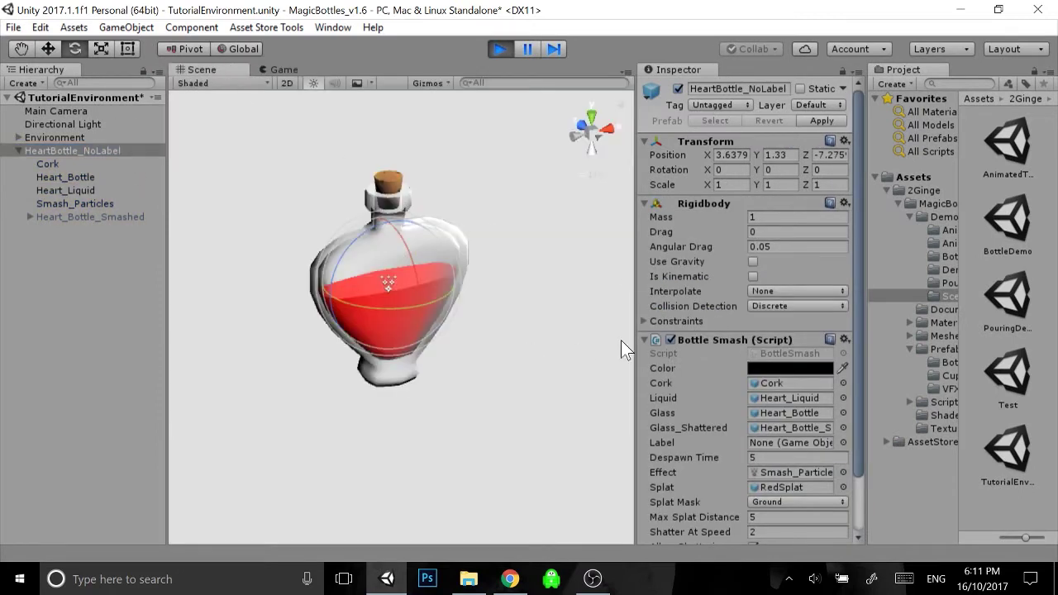
pyautogui.click(74, 203)
pyautogui.click(76, 190)
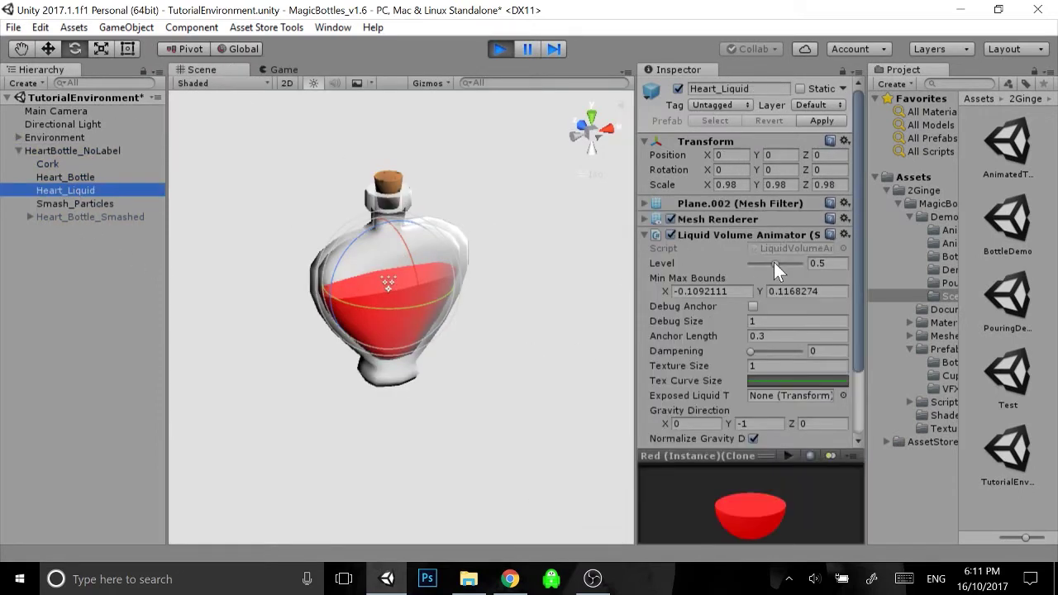
pyautogui.moveTo(774, 262)
pyautogui.mouseDown()
pyautogui.moveTo(756, 259)
pyautogui.moveTo(812, 269)
pyautogui.moveTo(729, 260)
pyautogui.moveTo(808, 269)
pyautogui.moveTo(742, 261)
pyautogui.moveTo(786, 271)
pyautogui.mouseUp()
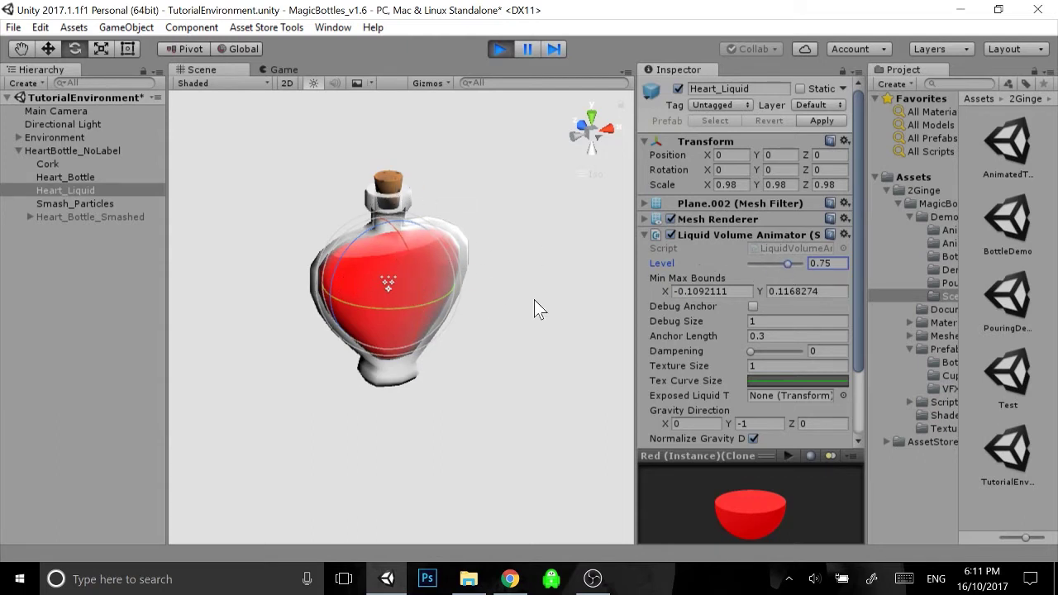
pyautogui.moveTo(794, 266)
pyautogui.mouseDown()
pyautogui.moveTo(750, 265)
pyautogui.moveTo(774, 271)
pyautogui.mouseUp()
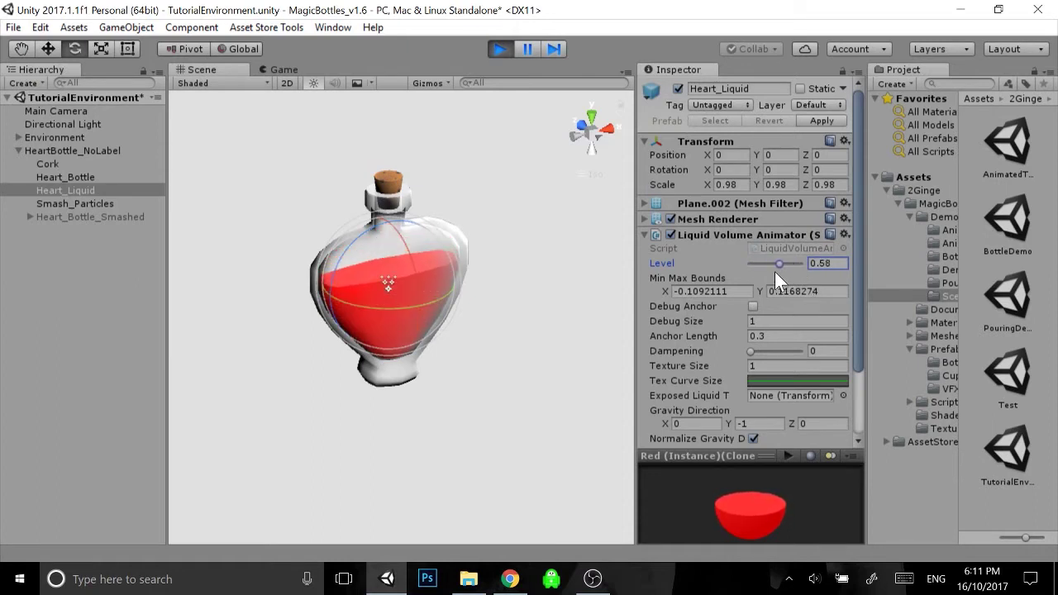
# Restart play mode and move HeartBottle_NoLabel along X toward the centre
pyautogui.click(501, 52)
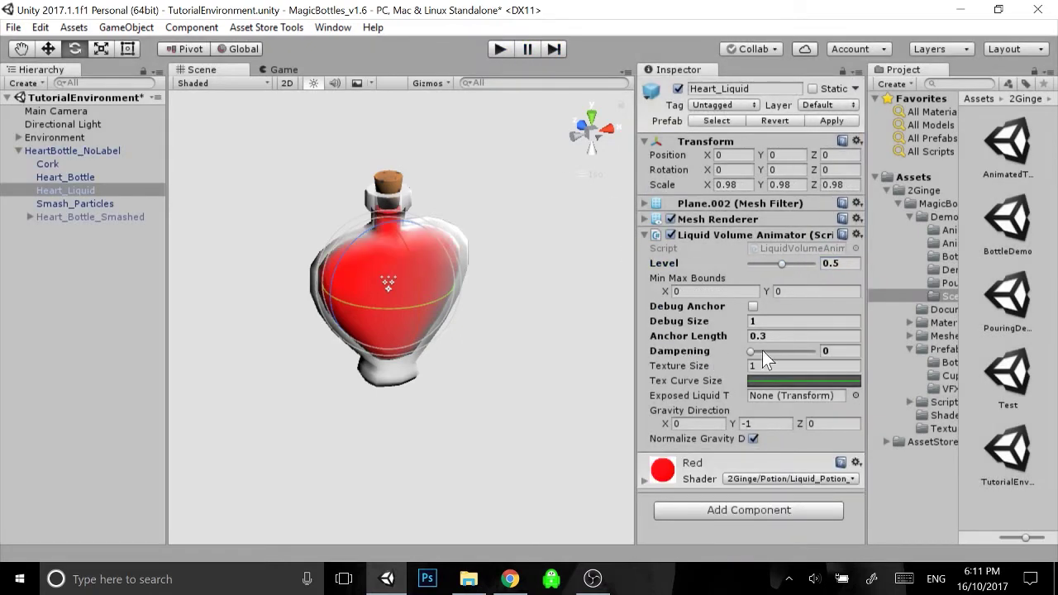
pyautogui.click(499, 51)
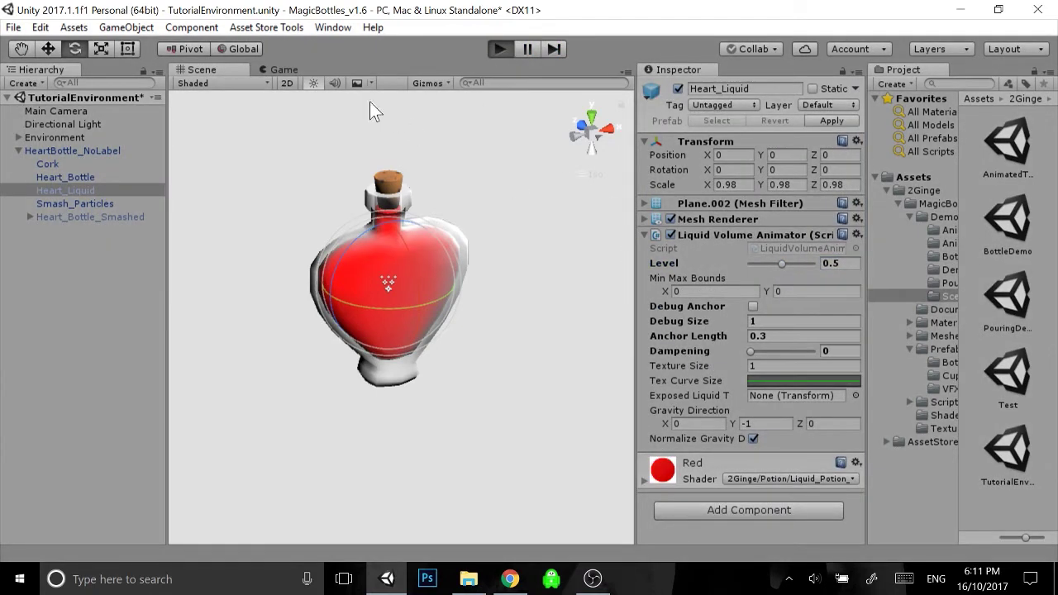
pyautogui.click(64, 153)
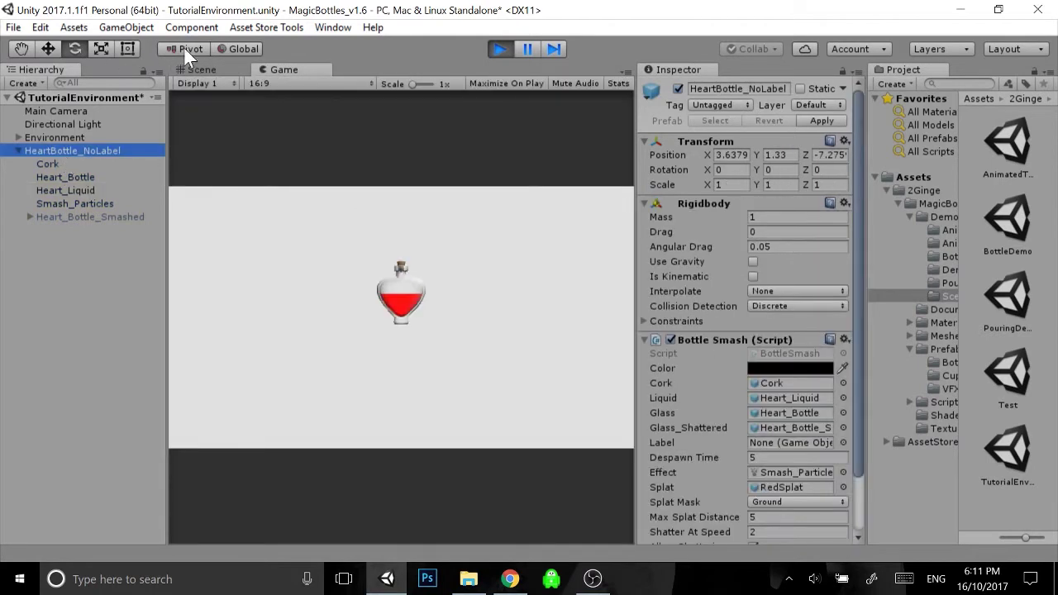
pyautogui.click(203, 69)
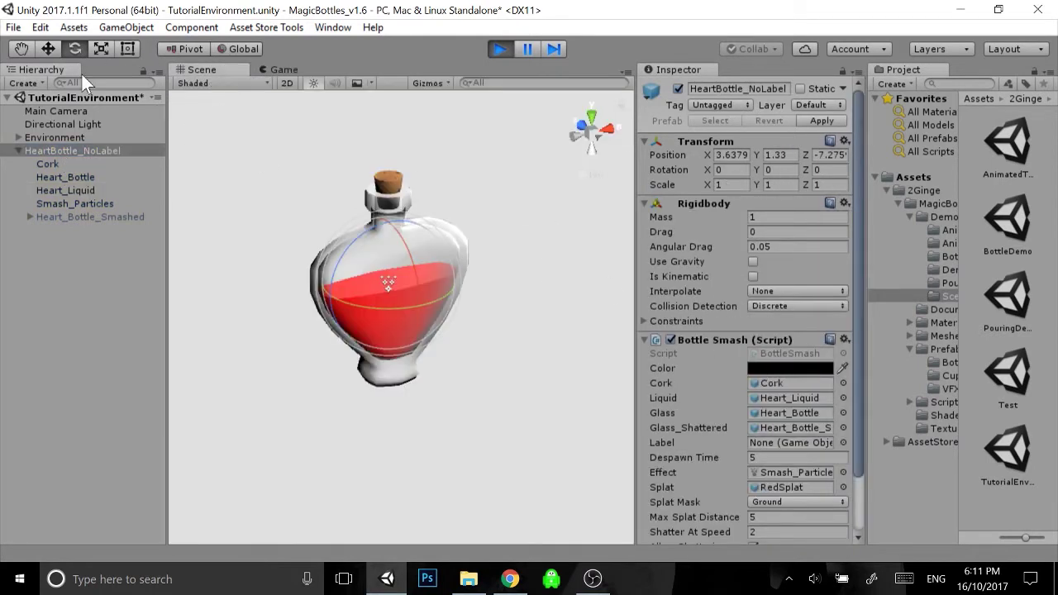
pyautogui.click(86, 151)
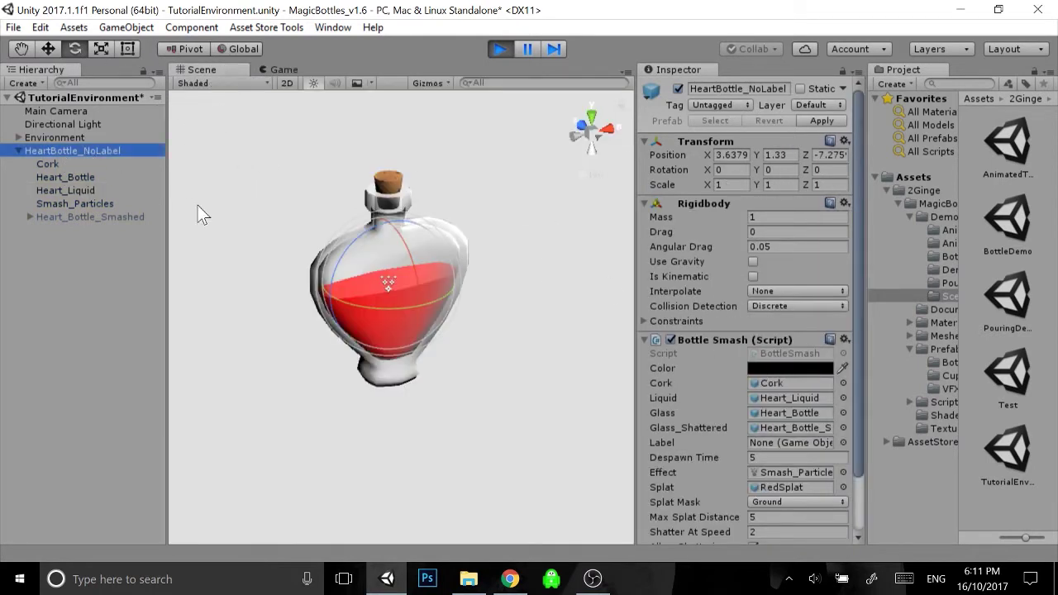
pyautogui.click(53, 53)
pyautogui.moveTo(413, 273); pyautogui.dragTo(456, 267)
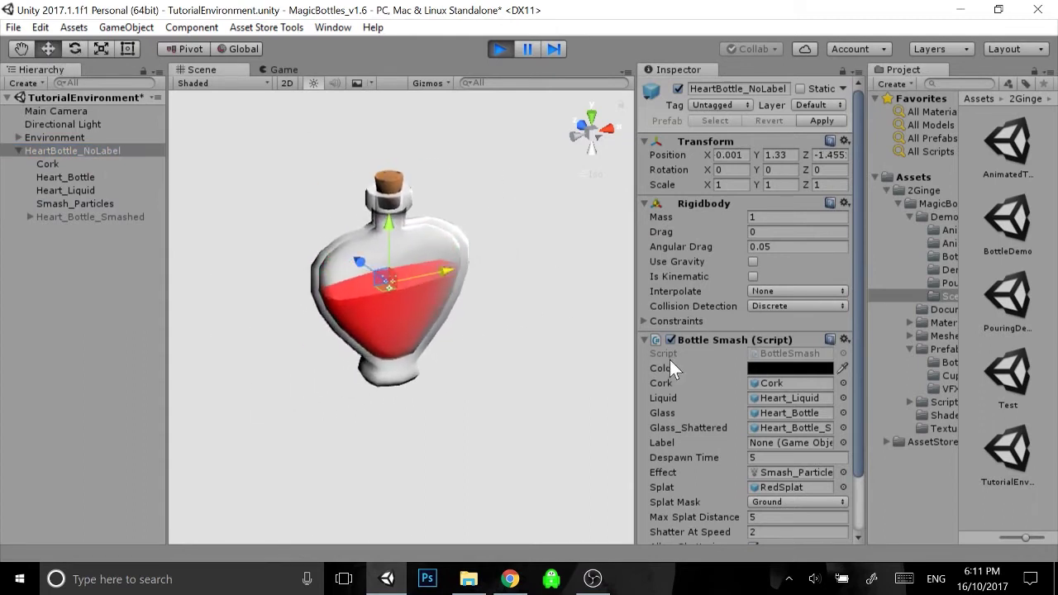
# Slosh the bottle with Dampening at 1, then drag Heart_Liquid's Dampening to 0
pyautogui.click(73, 189)
pyautogui.click(746, 350)
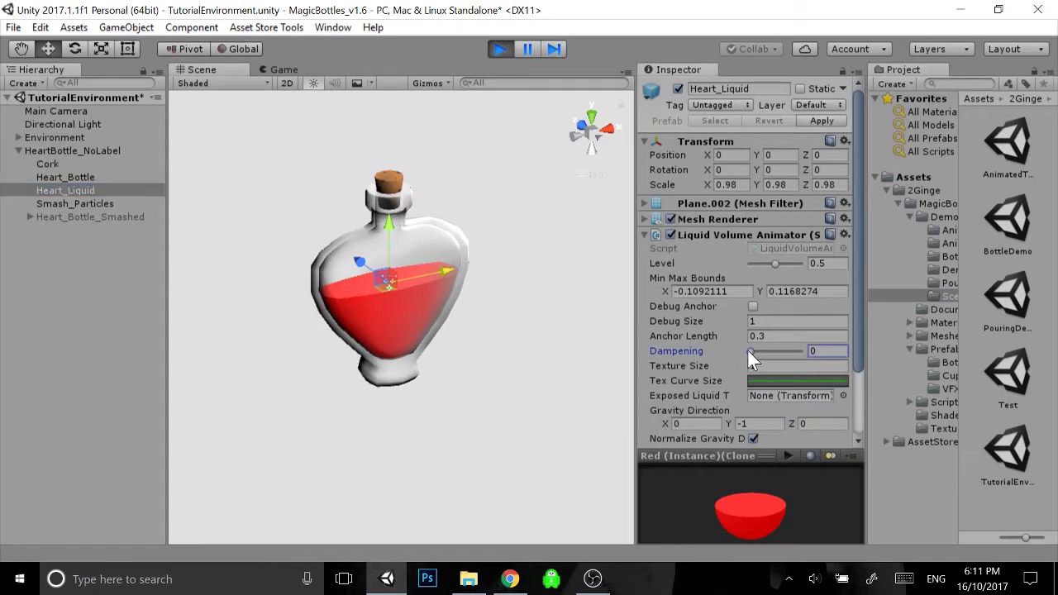
pyautogui.click(72, 150)
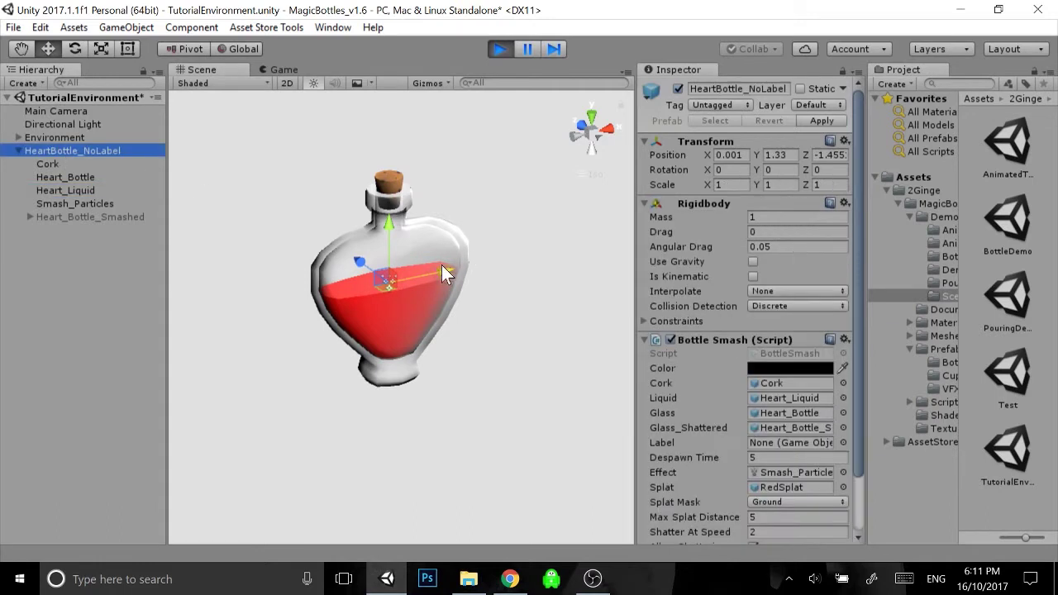
pyautogui.moveTo(404, 270); pyautogui.dragTo(449, 236)
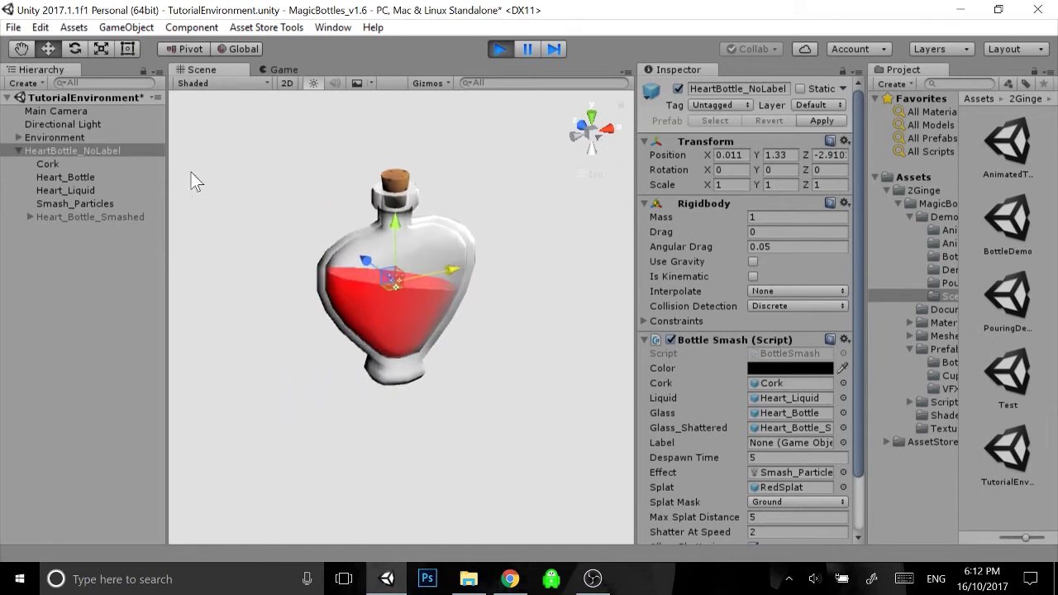
pyautogui.click(74, 192)
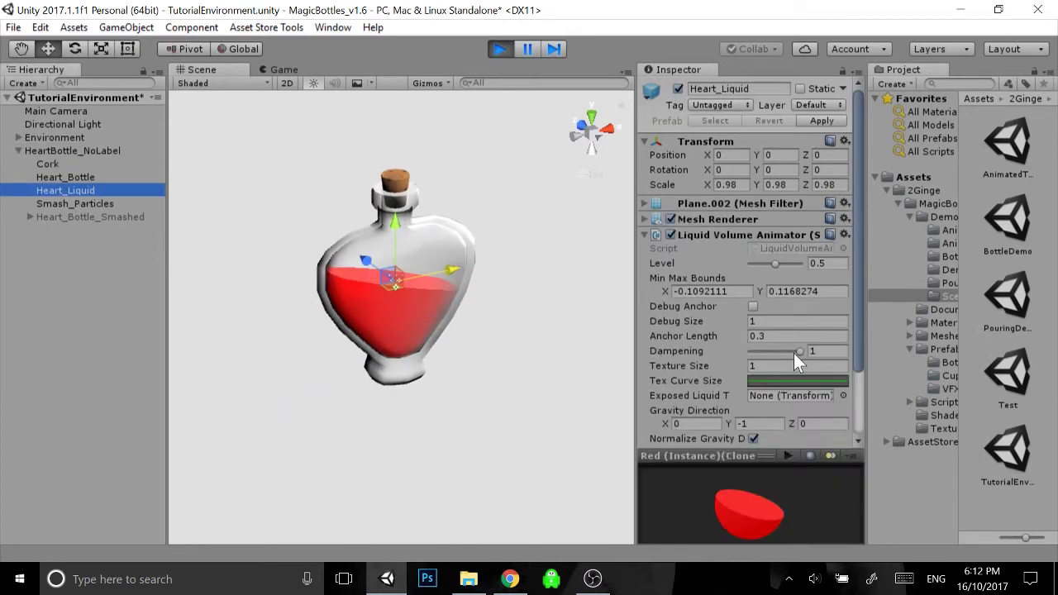
pyautogui.moveTo(800, 349); pyautogui.dragTo(735, 348)
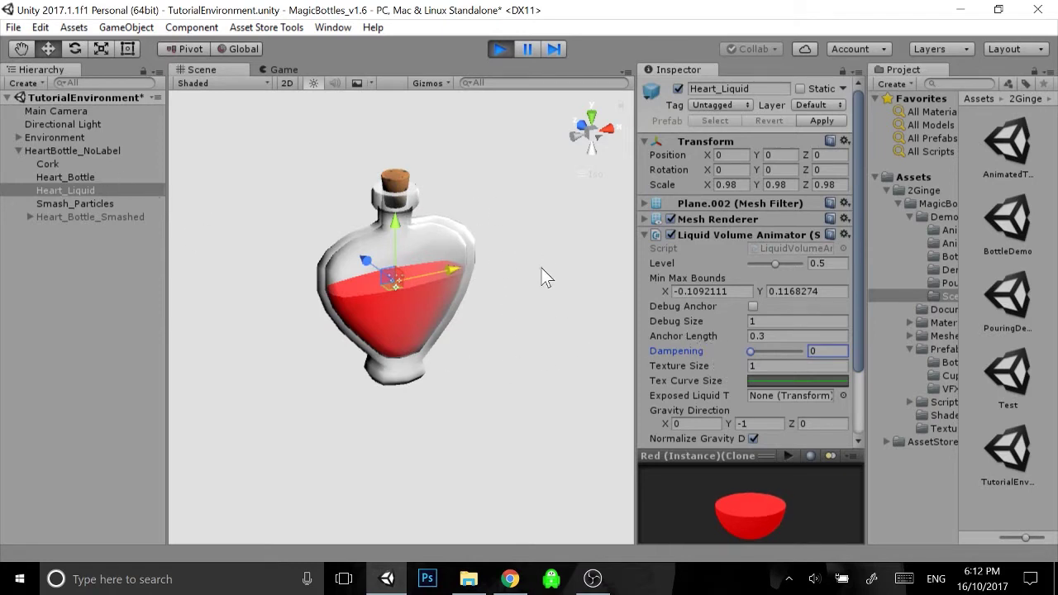
# Change Heart_Liquid's Gravity Direction Y from -1 to 1
pyautogui.click(754, 423)
pyautogui.doubleClick(754, 424)
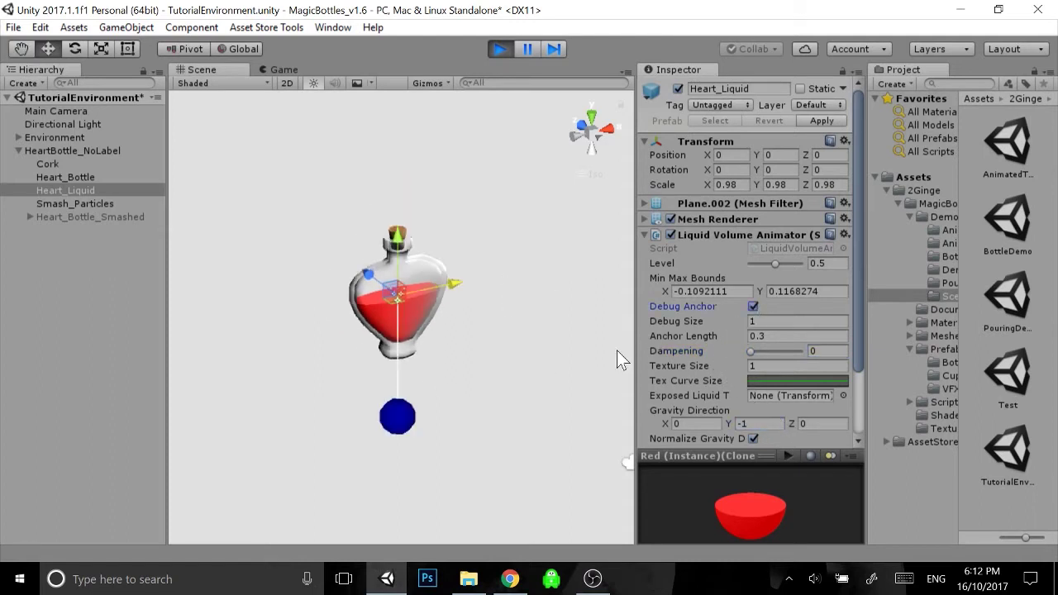
pyautogui.click(759, 423)
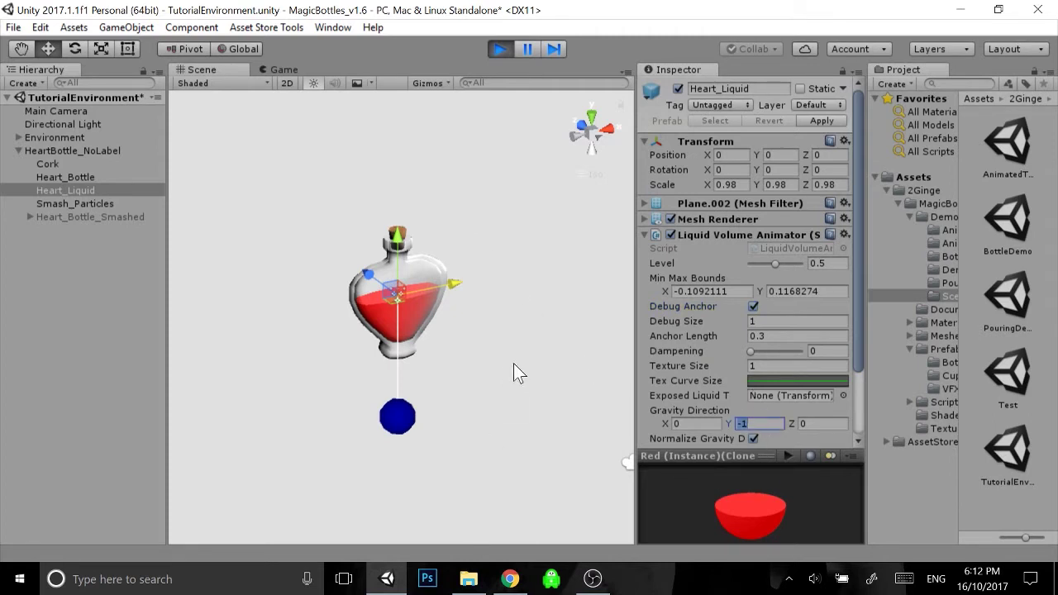
pyautogui.write('1')
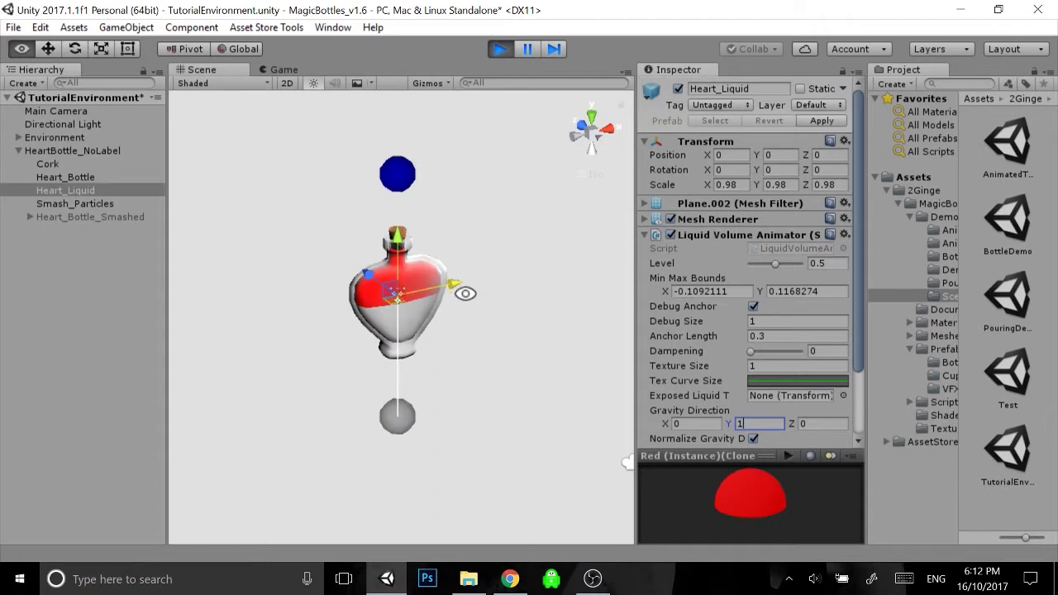
# Orbit around the heart bottle to see the liquid gathered at its top
pyautogui.keyDown('alt'); pyautogui.moveTo(498, 323); pyautogui.dragTo(383, 277); pyautogui.keyUp('alt')
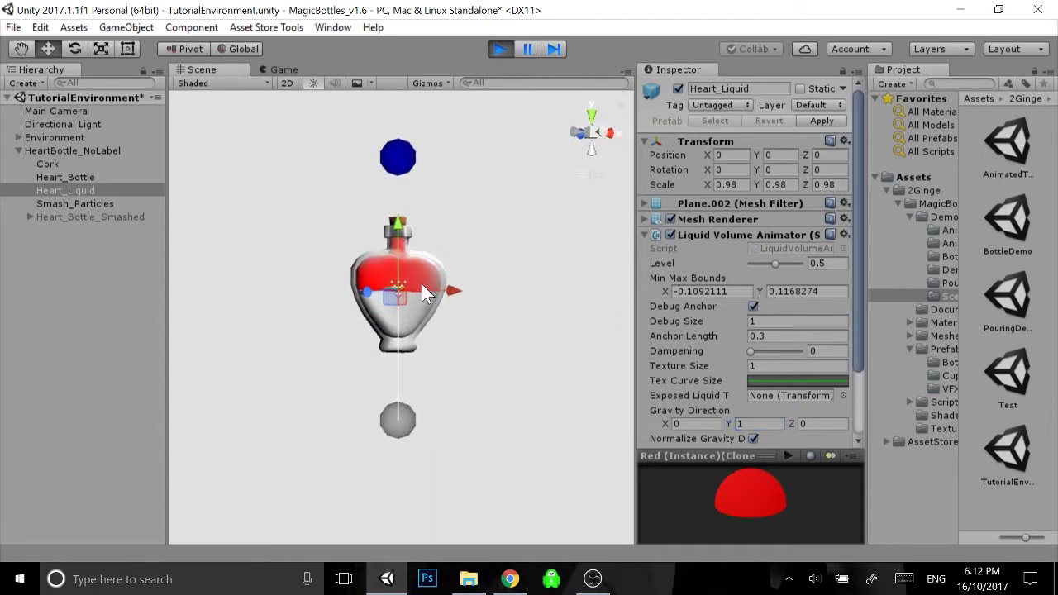
pyautogui.keyDown('alt'); pyautogui.moveTo(465, 366); pyautogui.dragTo(430, 177); pyautogui.keyUp('alt')
pyautogui.keyDown('alt'); pyautogui.moveTo(479, 204); pyautogui.dragTo(468, 339); pyautogui.keyUp('alt')
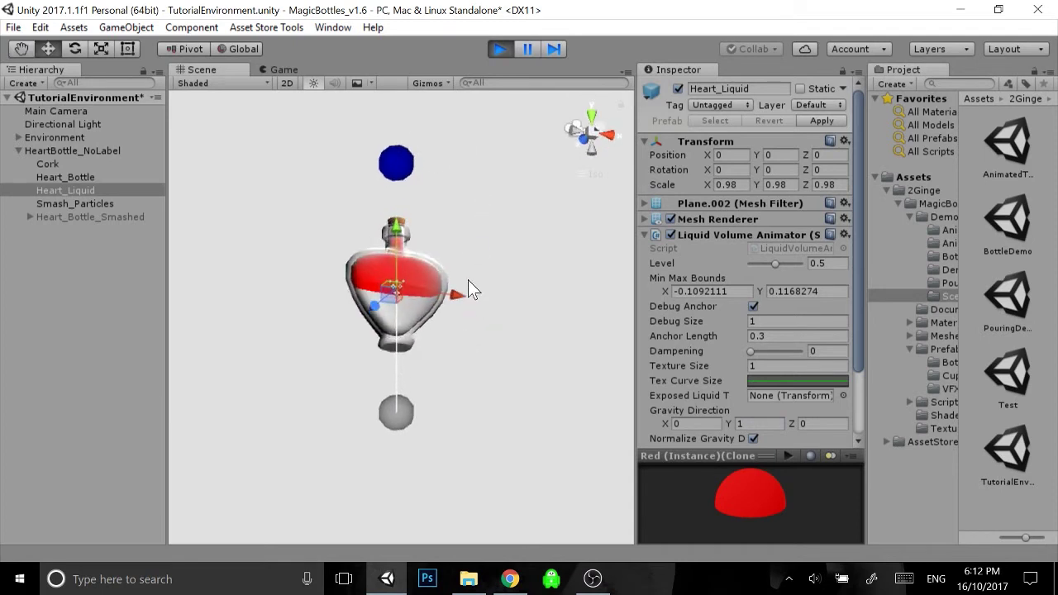
pyautogui.keyDown('alt'); pyautogui.moveTo(468, 279); pyautogui.dragTo(488, 389); pyautogui.keyUp('alt')
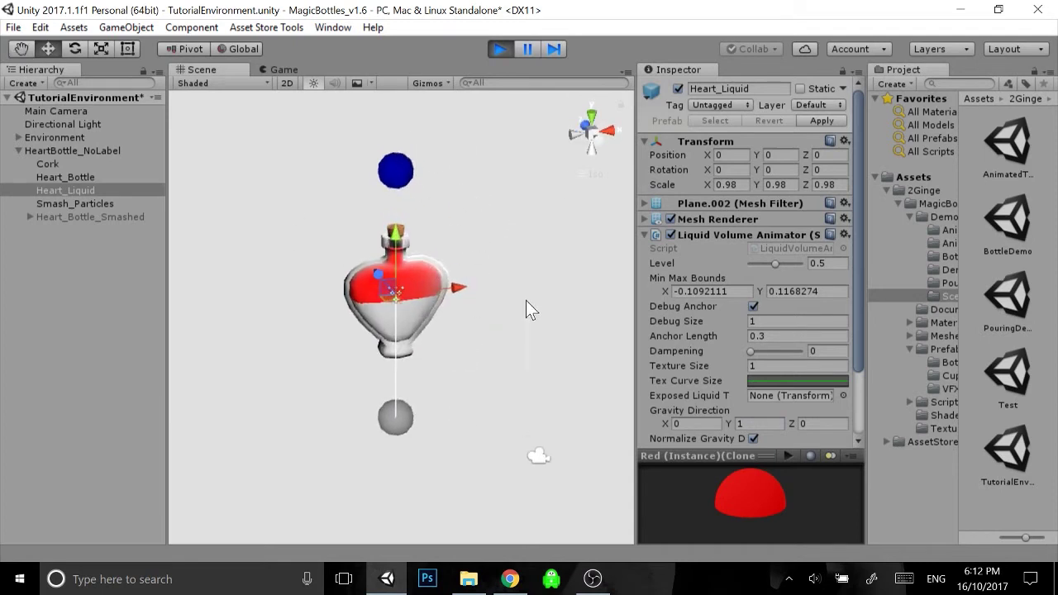
pyautogui.keyDown('alt'); pyautogui.moveTo(524, 349); pyautogui.dragTo(524, 281); pyautogui.keyUp('alt')
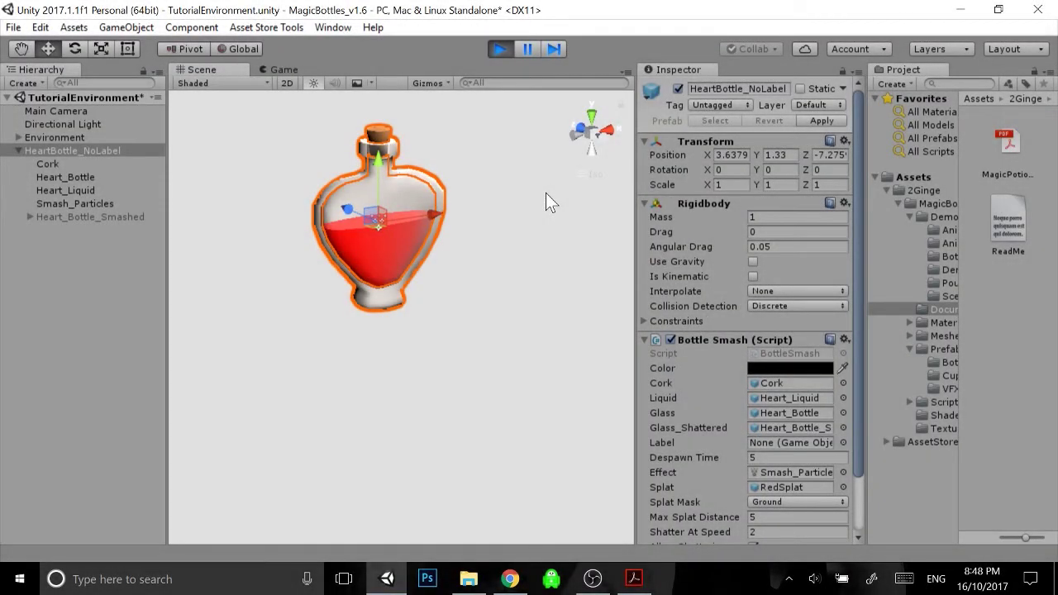
# Enable Use Gravity on HeartBottle_NoLabel so it falls and smashes, then stop play to reset
pyautogui.click(57, 162)
pyautogui.click(62, 150)
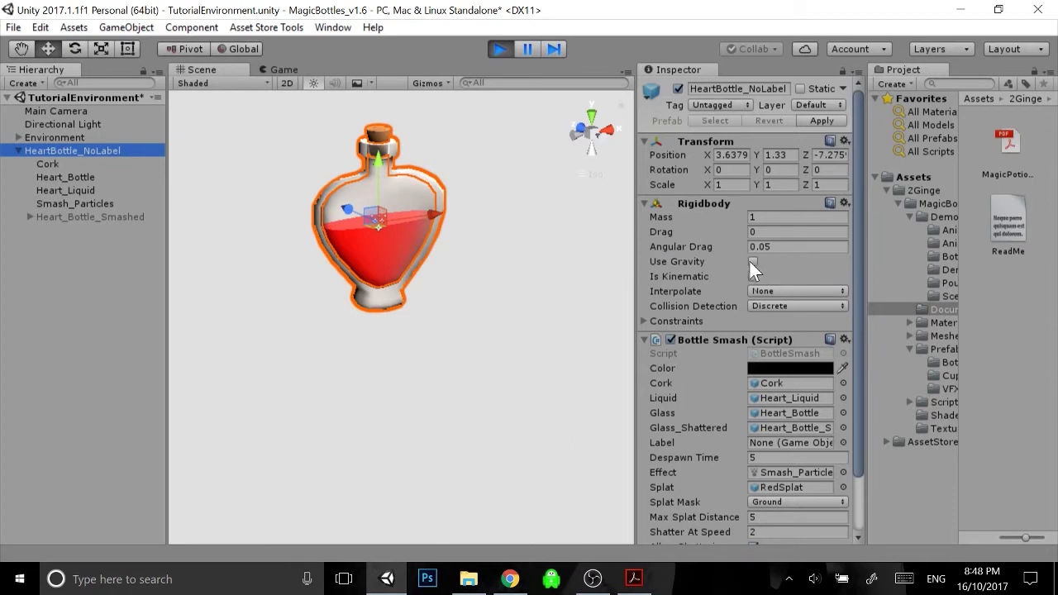
pyautogui.scroll(-5, 460, 262)
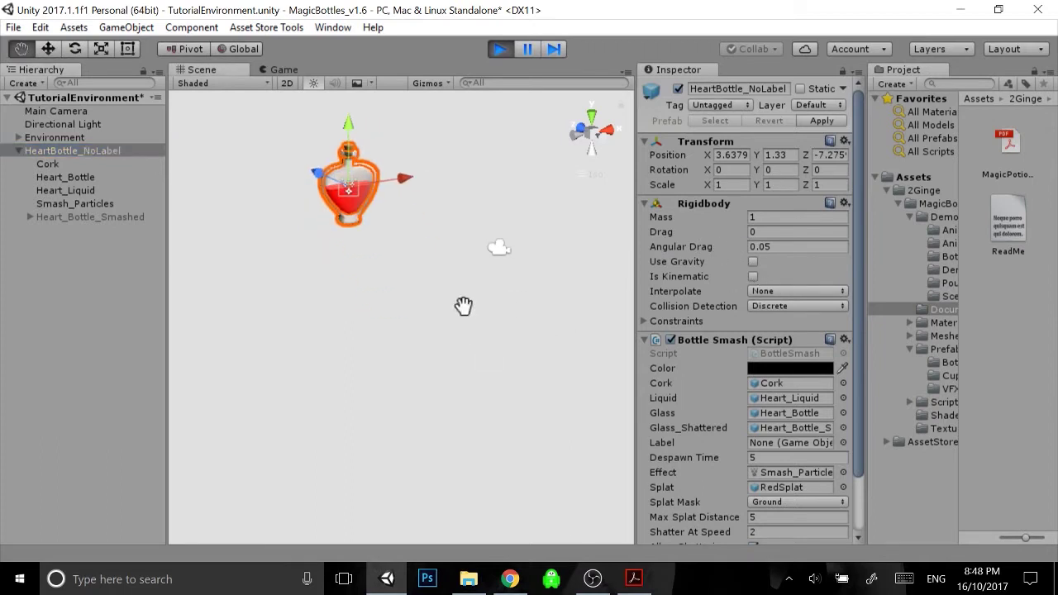
pyautogui.moveTo(463, 303); pyautogui.dragTo(464, 309, button='middle')
pyautogui.click(751, 261)
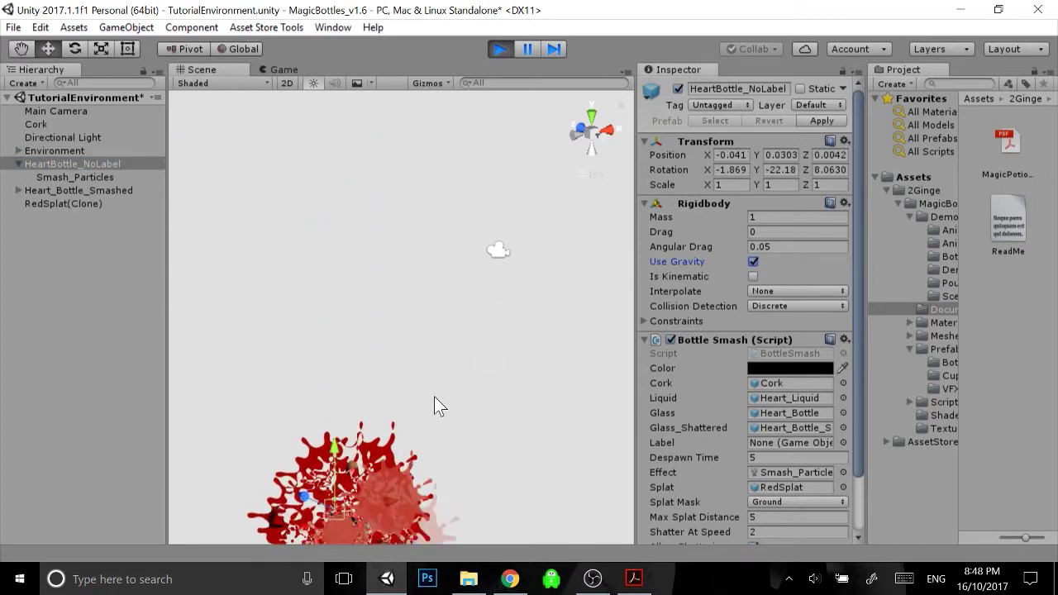
pyautogui.moveTo(436, 397); pyautogui.dragTo(439, 376, button='middle')
pyautogui.click(499, 49)
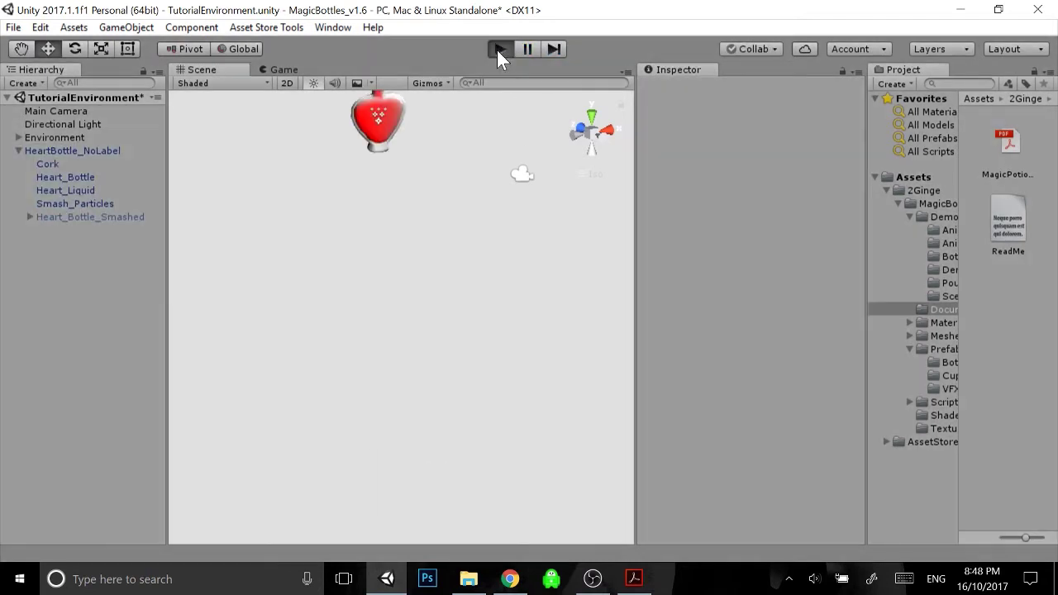
# Show HeartBottle_NoLabel in the Scene view with its Rigidbody settings collapsed
pyautogui.click(70, 151)
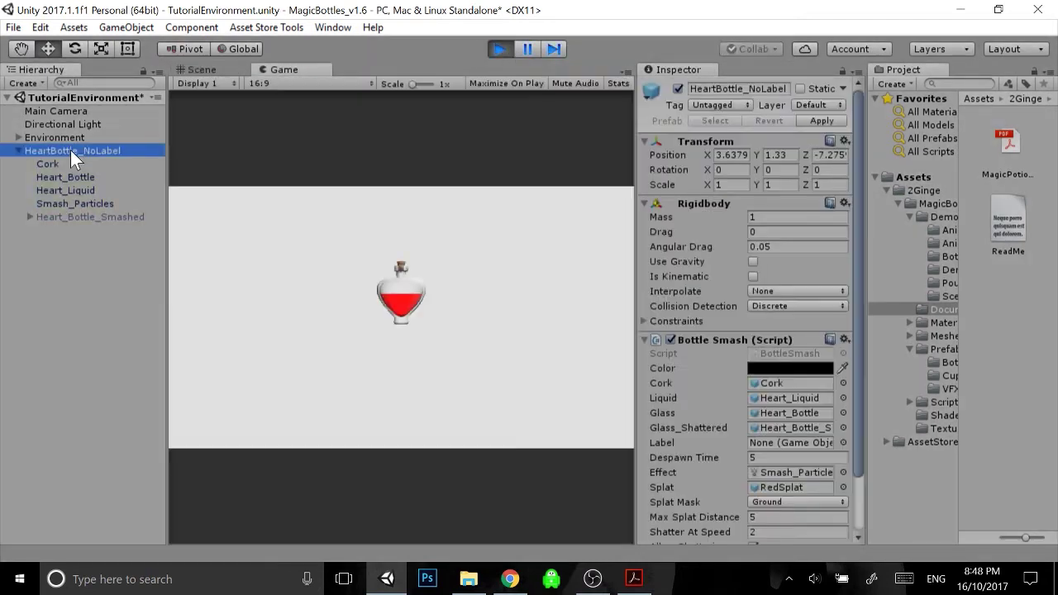
pyautogui.click(229, 68)
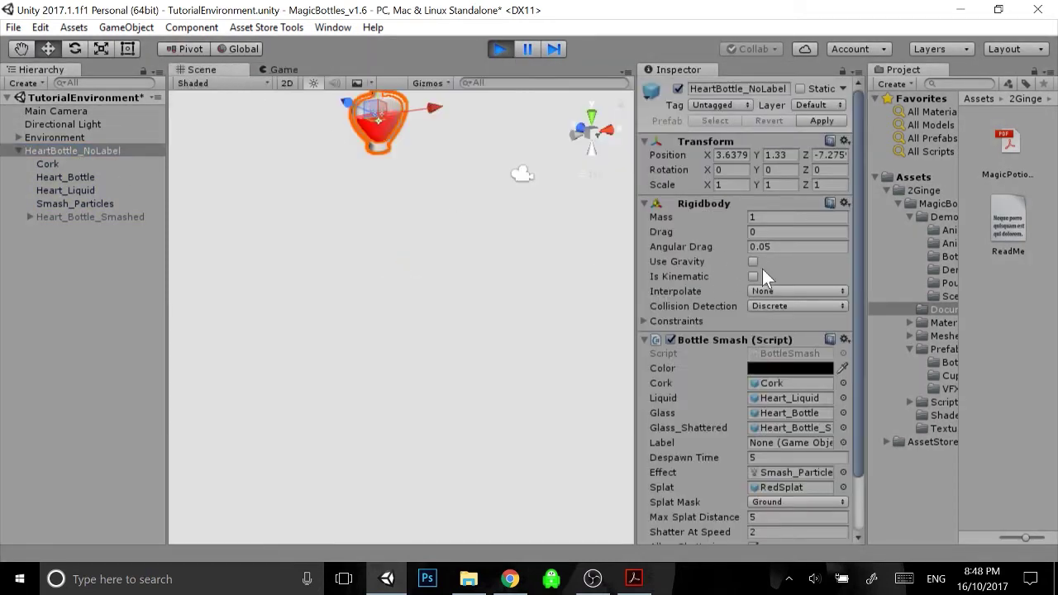
pyautogui.click(644, 203)
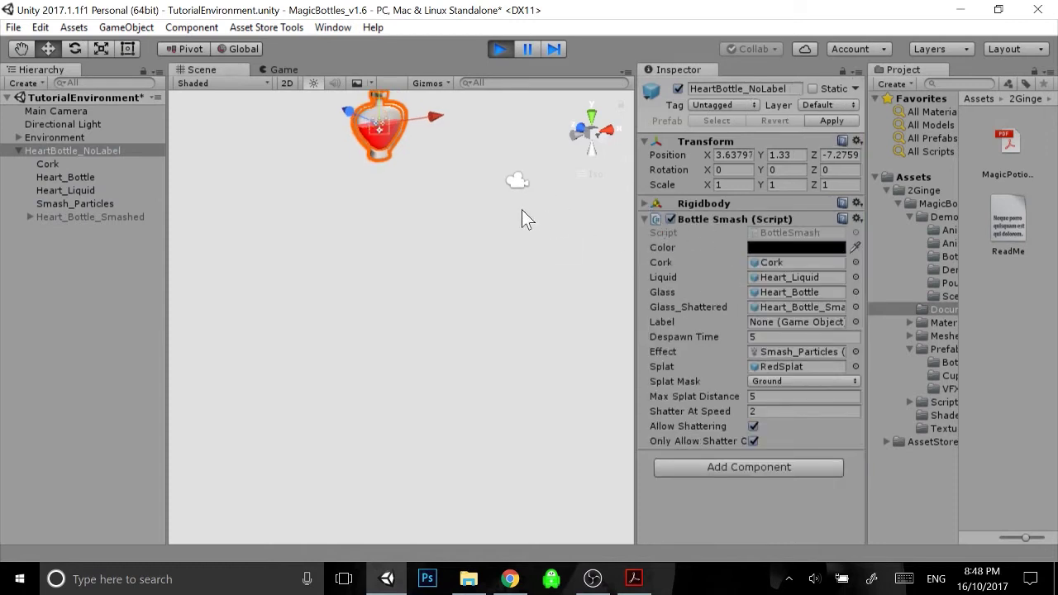
pyautogui.moveTo(520, 213); pyautogui.dragTo(520, 250, button='middle')
pyautogui.scroll(3, 533, 283)
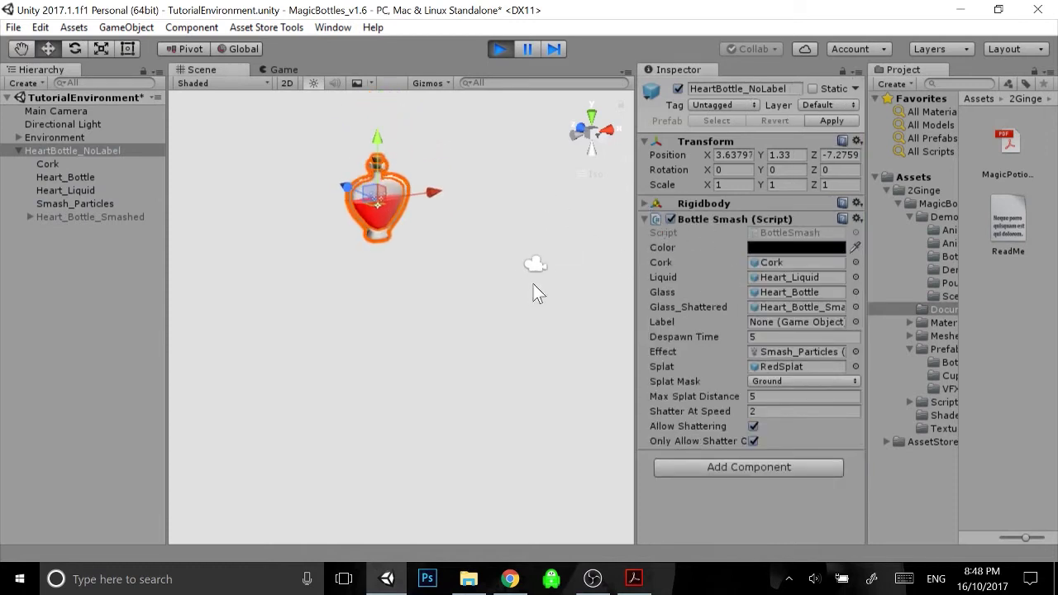
# Inspect Cork, Heart_Bottle, Heart_Liquid and Smash_Particles, then reselect HeartBottle_NoLabel
pyautogui.click(63, 164)
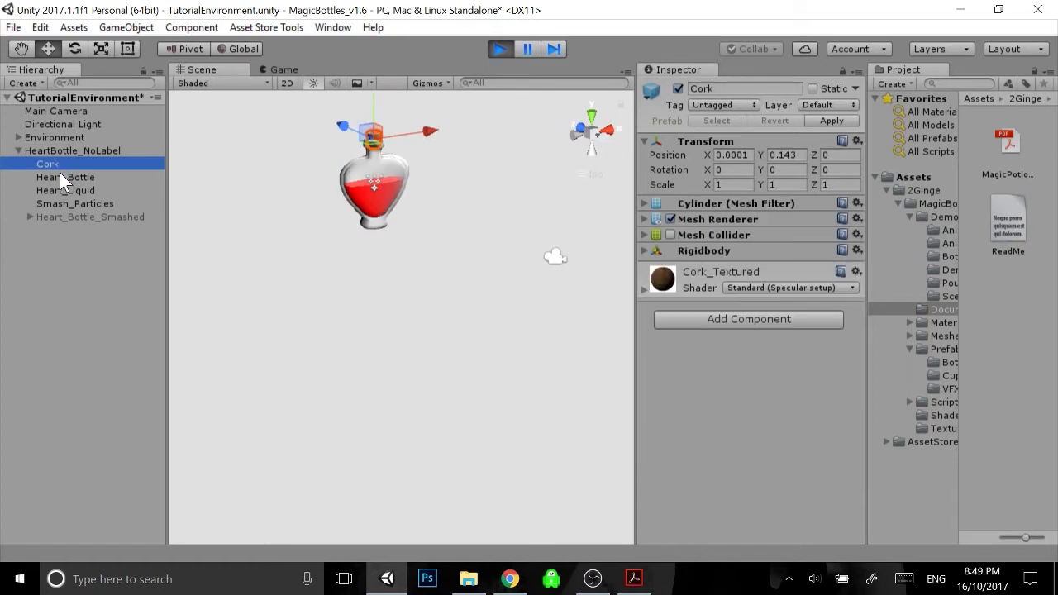
pyautogui.click(58, 177)
pyautogui.click(55, 190)
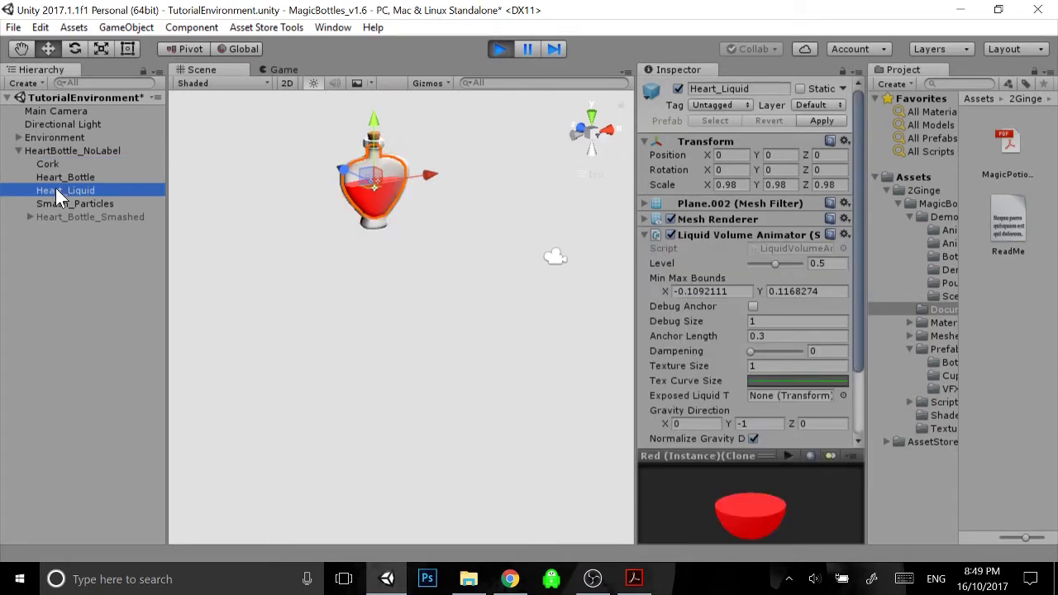
pyautogui.click(62, 205)
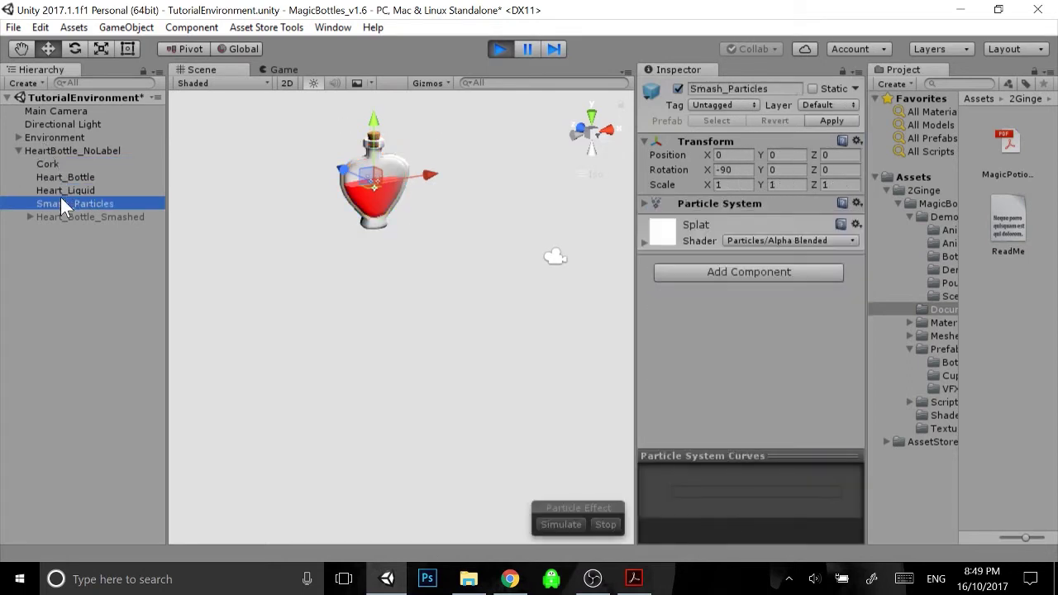
pyautogui.click(52, 152)
pyautogui.moveTo(325, 174); pyautogui.dragTo(339, 272, button='middle')
pyautogui.scroll(2, 449, 238)
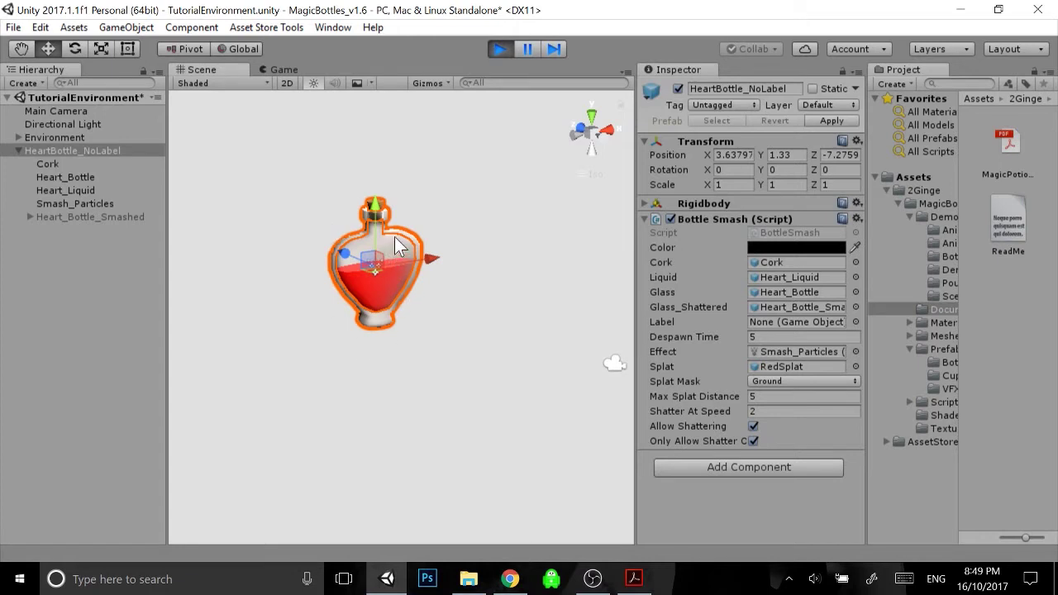
# Zoom in on the bottle, inspect the Cork, then return to HeartBottle_NoLabel
pyautogui.scroll(4, 462, 221)
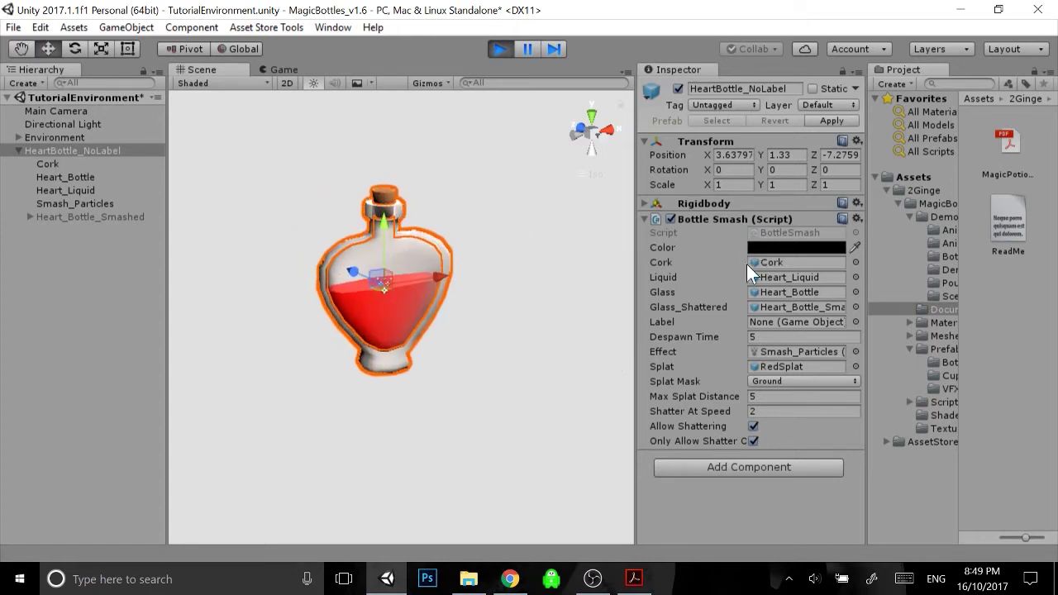
pyautogui.click(41, 164)
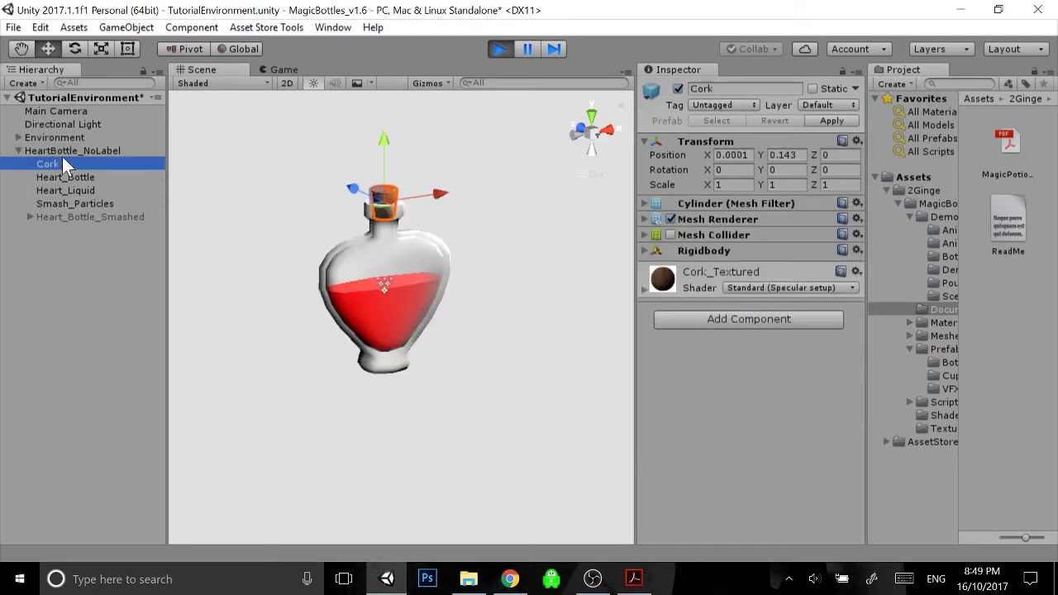
pyautogui.click(65, 152)
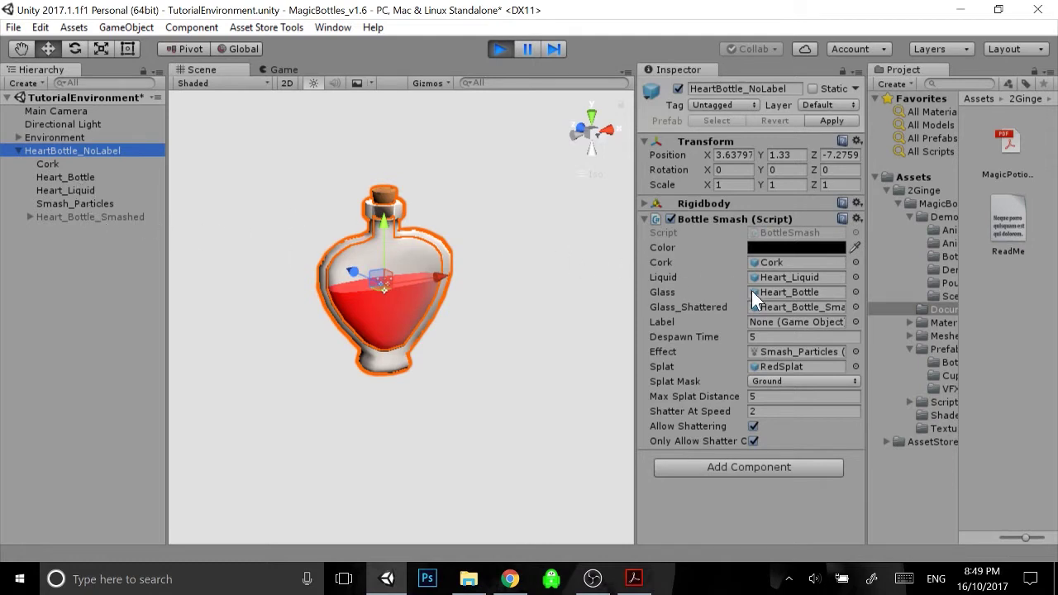
# Select Heart_Bottle_Smashed, drag it right and enable it while still in Play mode
pyautogui.click(58, 217)
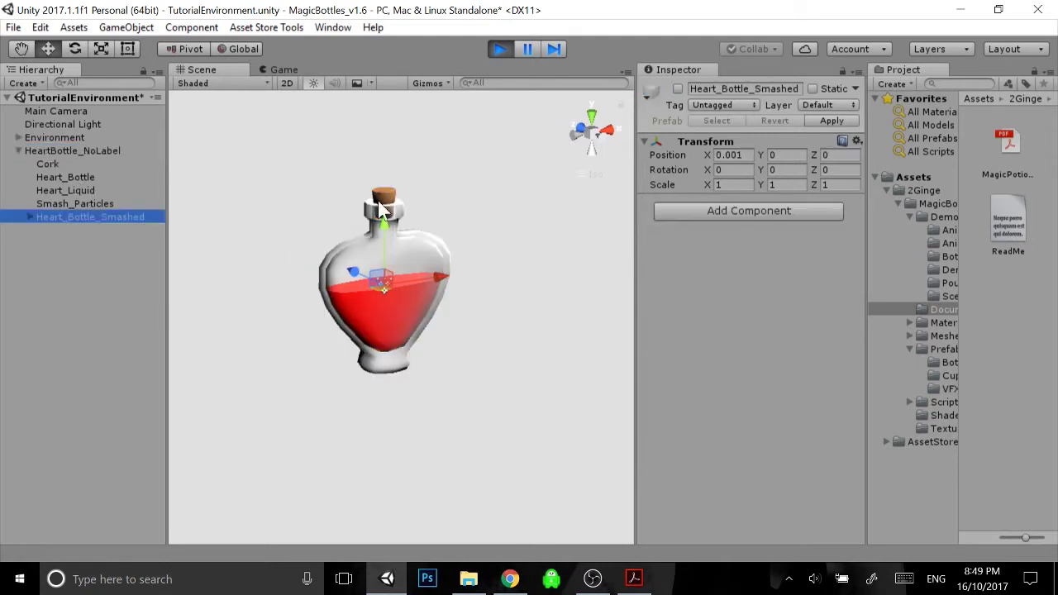
pyautogui.moveTo(445, 269); pyautogui.dragTo(597, 255)
pyautogui.click(677, 88)
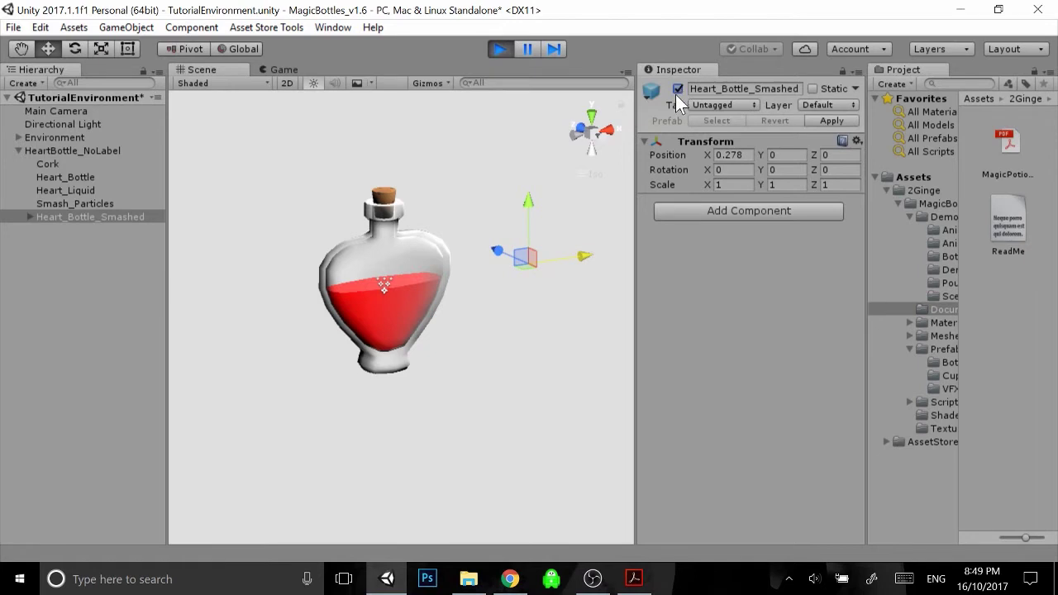
# After stopping Play, move Heart_Bottle_Smashed to X 0.338 and enable it beside the intact bottle
pyautogui.click(500, 48)
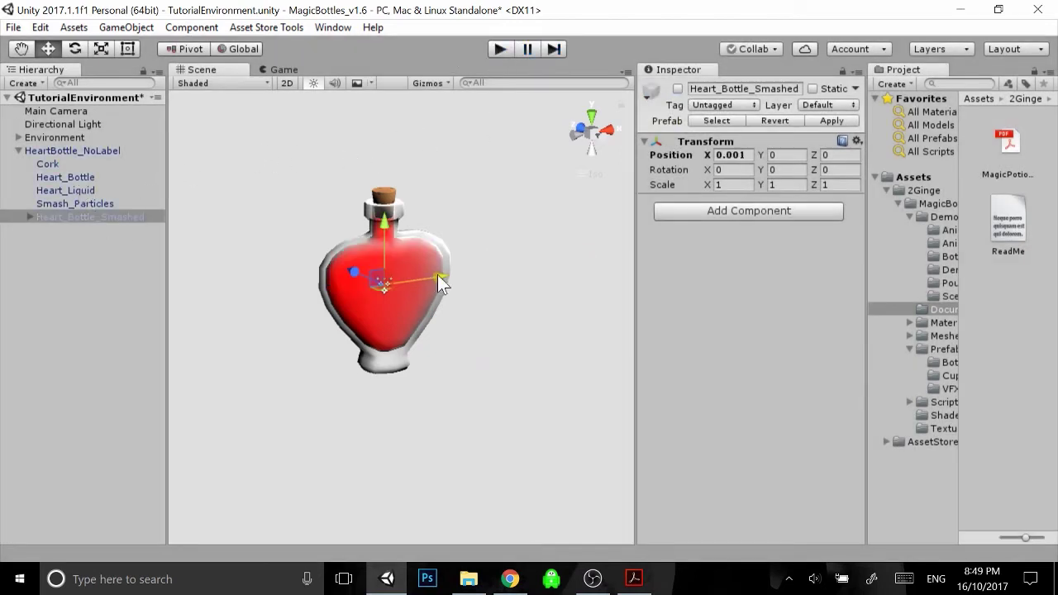
pyautogui.moveTo(453, 269); pyautogui.dragTo(616, 251)
pyautogui.click(677, 88)
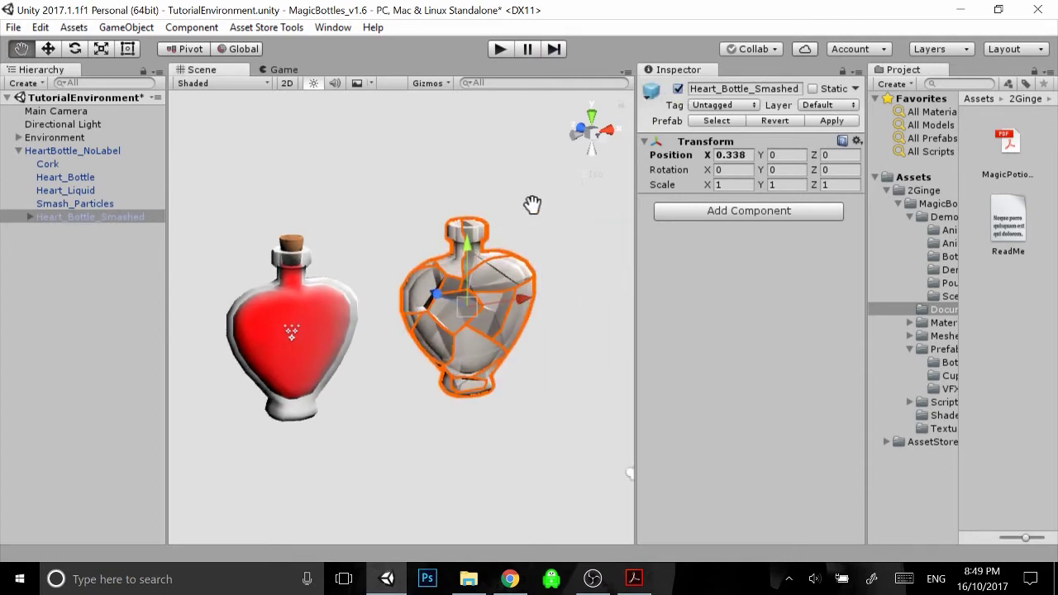
pyautogui.scroll(4, 546, 223)
pyautogui.moveTo(544, 239); pyautogui.dragTo(532, 243, button='middle')
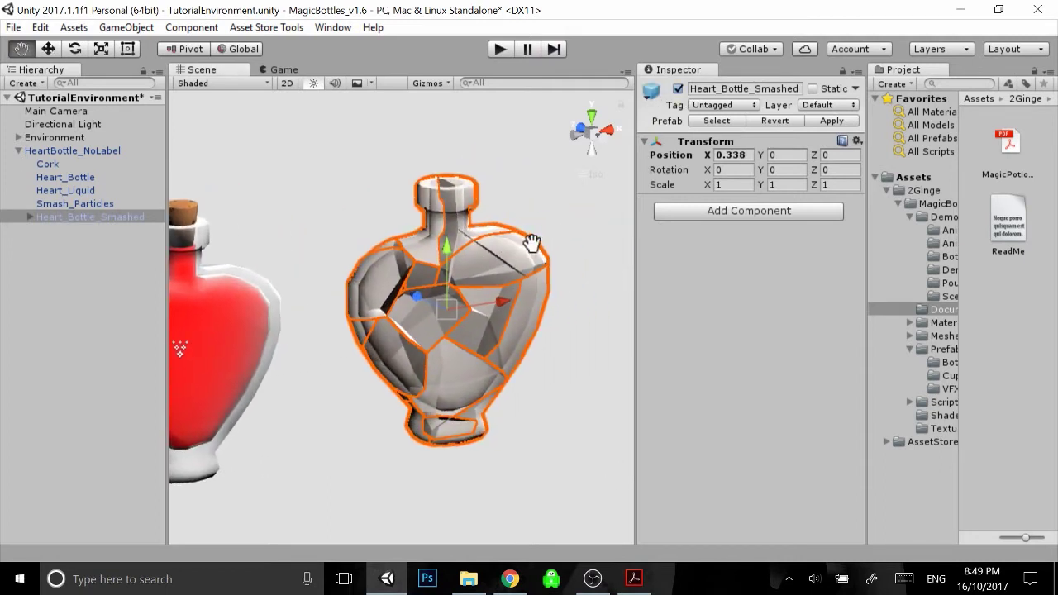
pyautogui.moveTo(482, 269); pyautogui.dragTo(400, 290, button='middle')
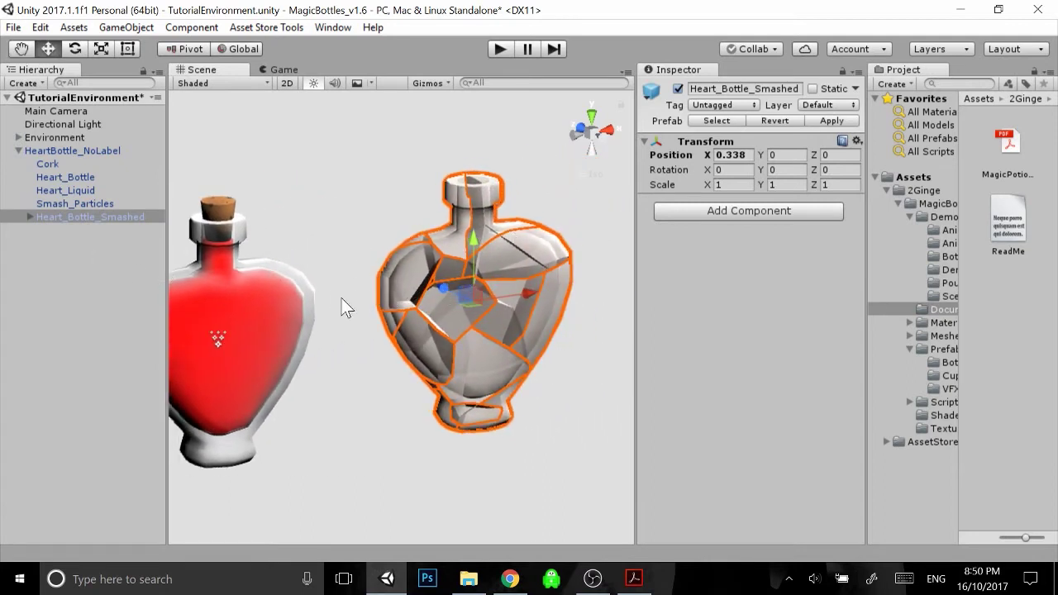
pyautogui.moveTo(334, 293)
pyautogui.mouseDown(button='middle')
pyautogui.moveTo(358, 283)
pyautogui.moveTo(333, 288)
pyautogui.mouseUp(button='middle')
# Expand Heart_Bottle_Smashed and select all its pieces p0 through p19
pyautogui.click(31, 216)
pyautogui.click(54, 233)
pyautogui.keyDown('shift'); pyautogui.click(74, 479); pyautogui.keyUp('shift')
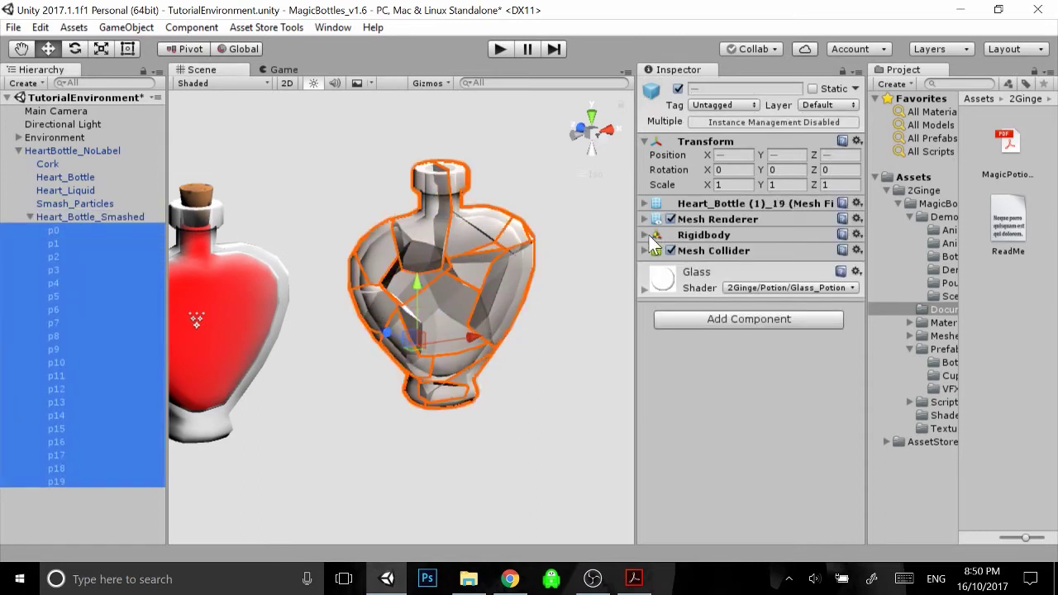
# Review the pieces' Rigidbody and Mesh Collider settings, then disable Heart_Bottle_Smashed
pyautogui.click(645, 236)
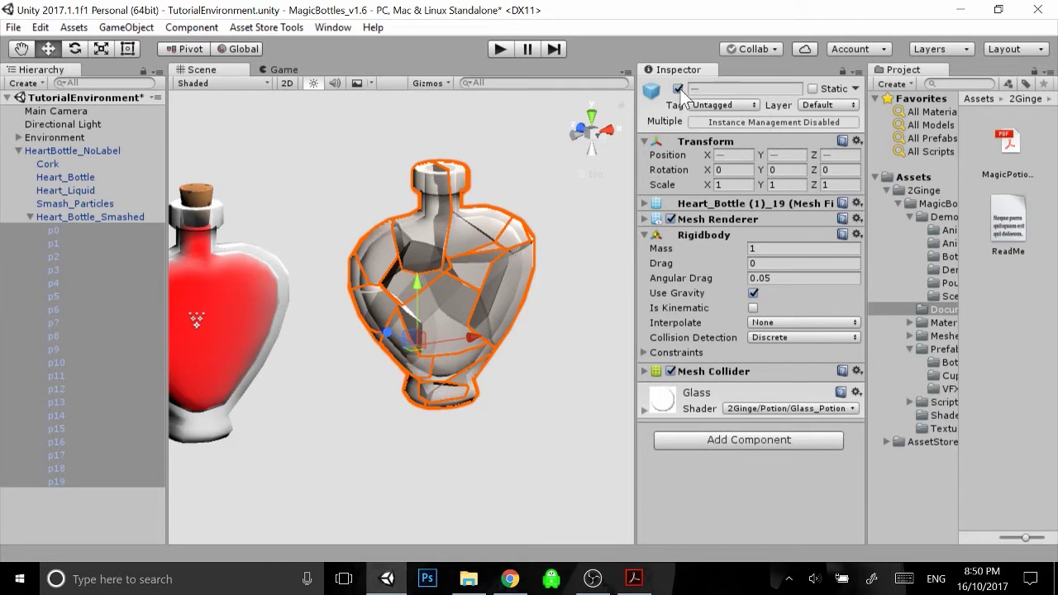
pyautogui.moveTo(354, 189); pyautogui.dragTo(318, 305, button='middle')
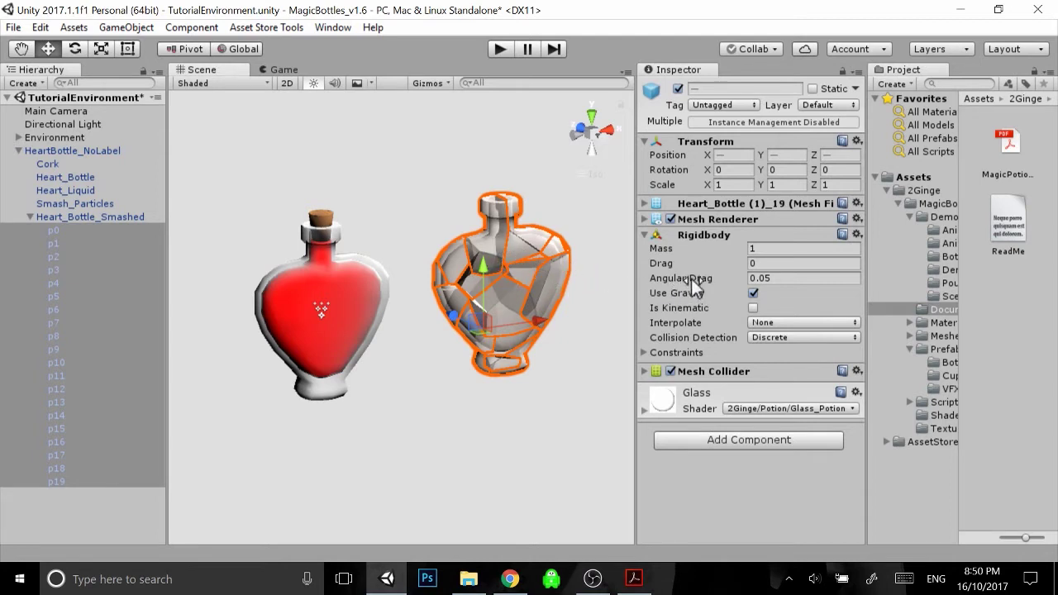
pyautogui.click(646, 372)
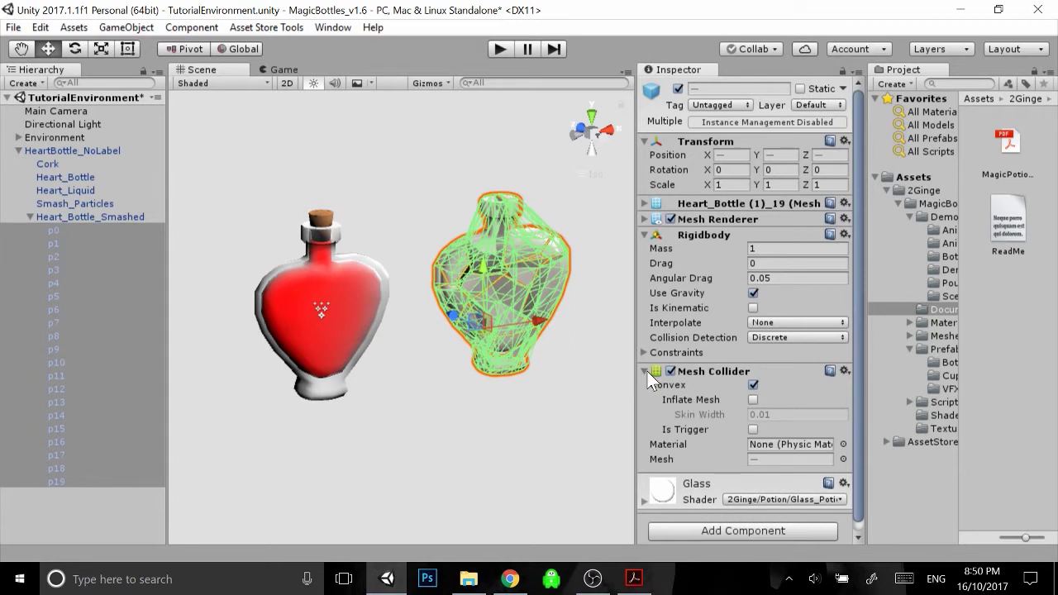
pyautogui.click(646, 372)
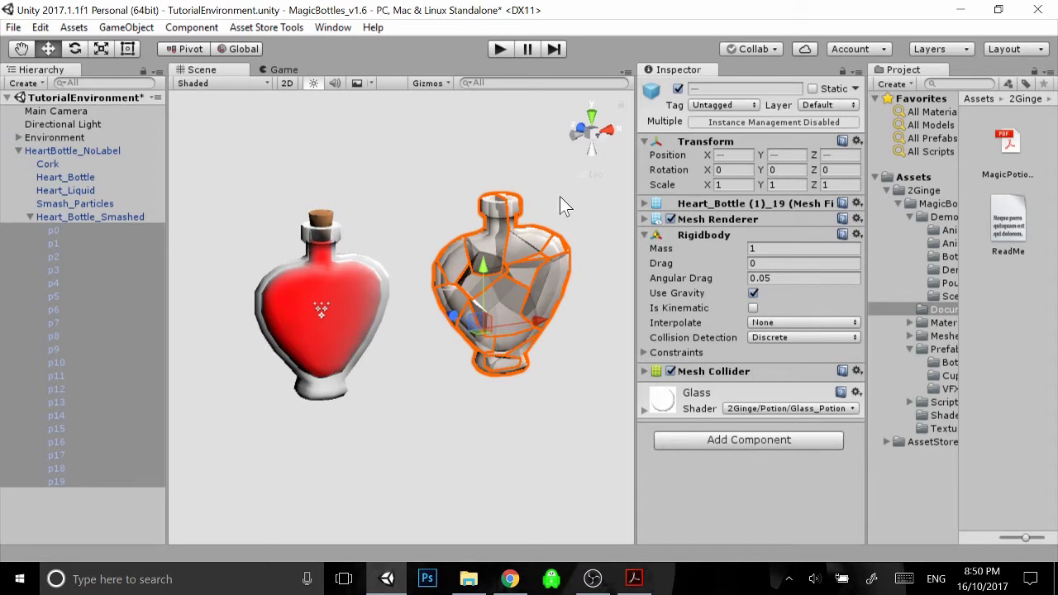
pyautogui.click(678, 88)
# Undo the move so the smashed bottle returns to X 0.001, then reselect HeartBottle_NoLabel
pyautogui.hotkey('ctrl', 'z')
pyautogui.hotkey('ctrl', 'z')
pyautogui.hotkey('ctrl', 'z')
pyautogui.hotkey('ctrl', 'z')
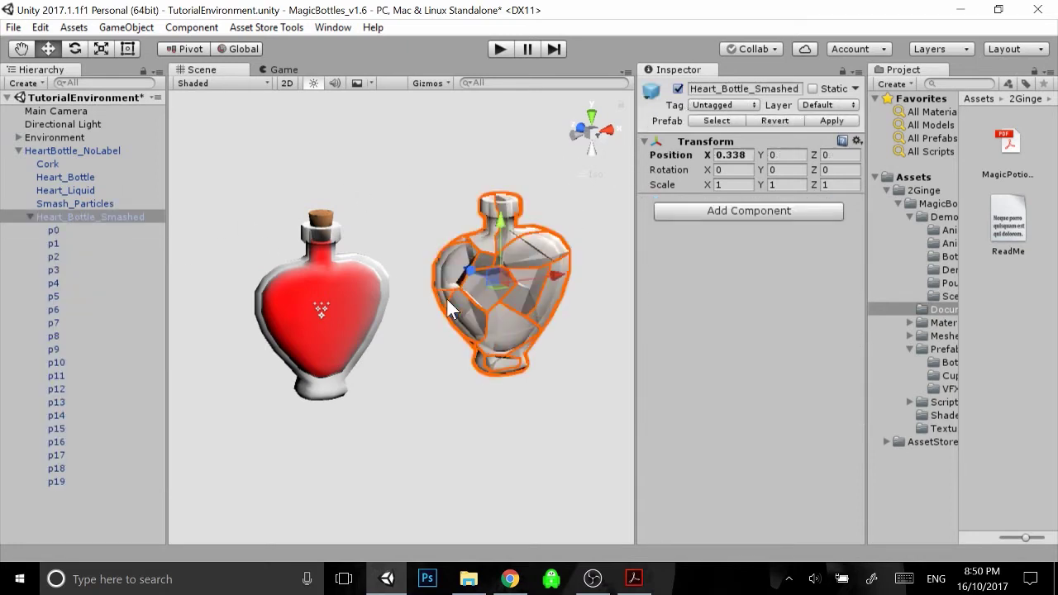
pyautogui.click(30, 216)
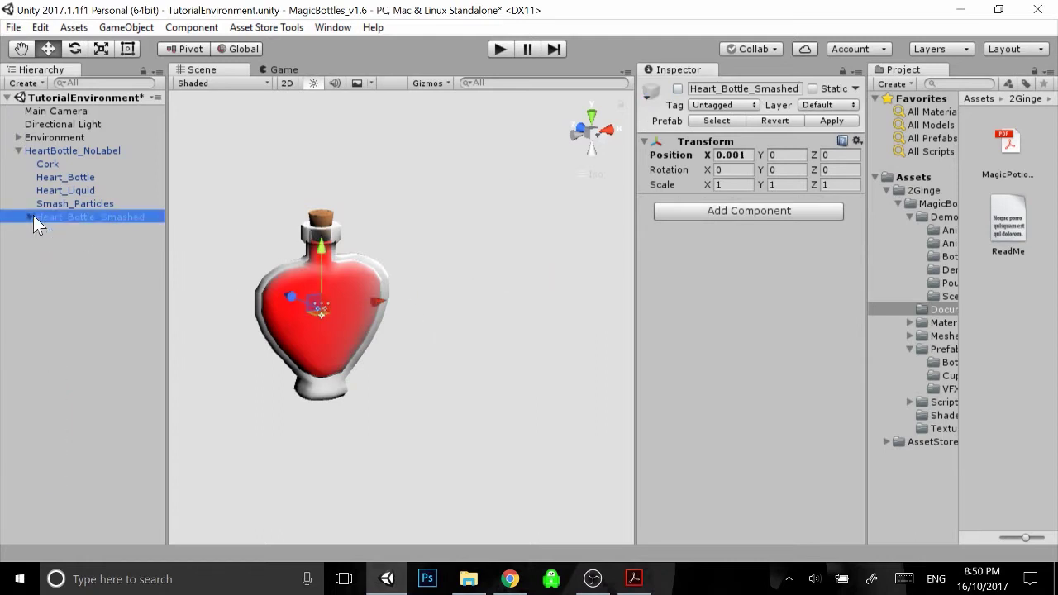
pyautogui.click(51, 150)
pyautogui.scroll(-3, 739, 363)
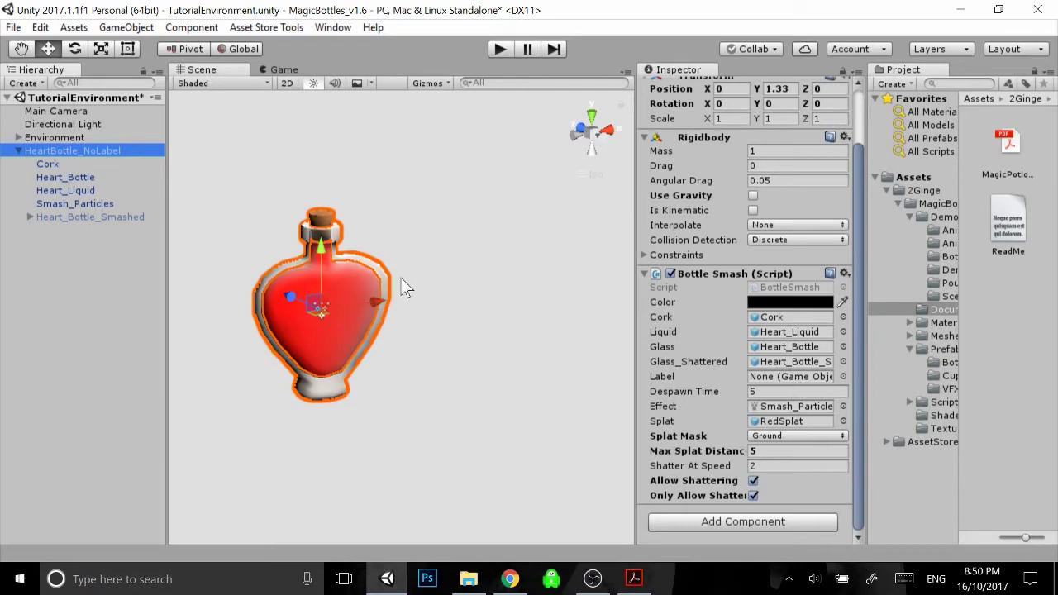
pyautogui.keyDown('alt'); pyautogui.moveTo(259, 278); pyautogui.dragTo(240, 293); pyautogui.keyUp('alt')
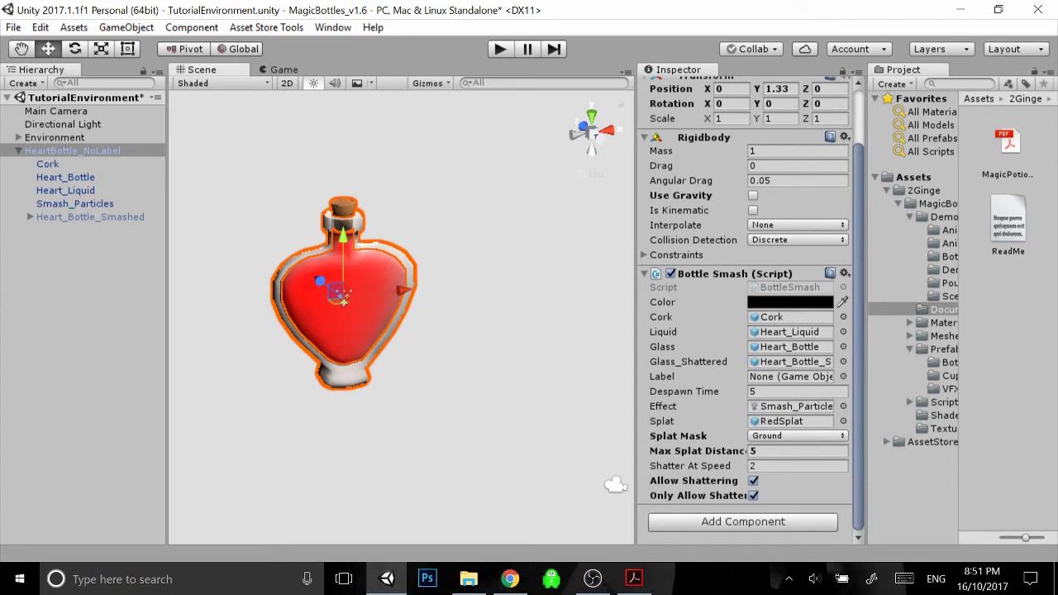
pyautogui.scroll(-3, 401, 314)
# Start Play mode, view the bottle in the Scene view, then stop
pyautogui.click(494, 49)
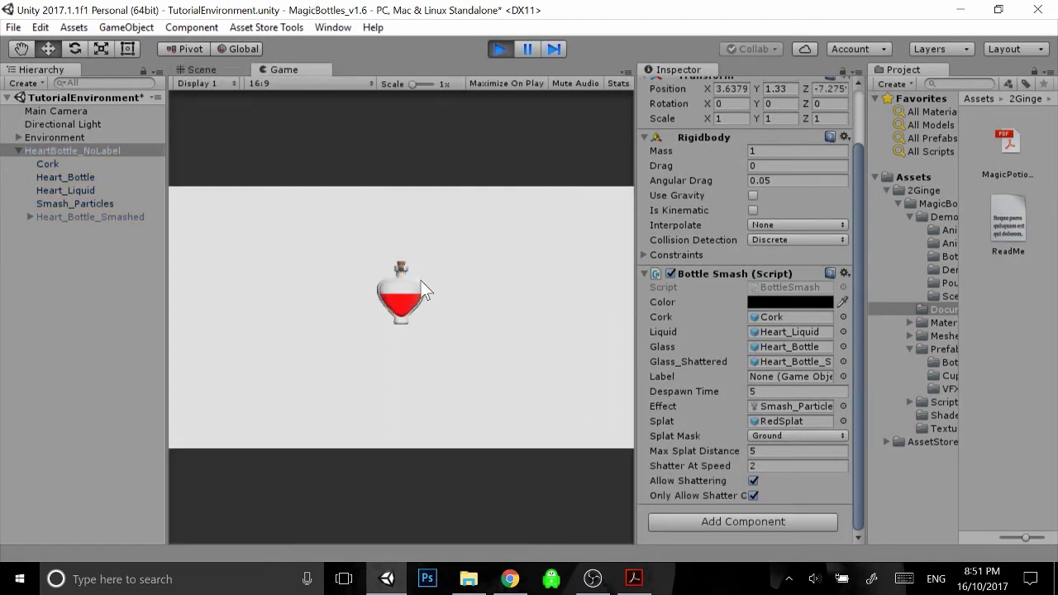
pyautogui.hotkey('ctrl', '1')
pyautogui.keyDown('alt'); pyautogui.moveTo(343, 307); pyautogui.dragTo(331, 345); pyautogui.keyUp('alt')
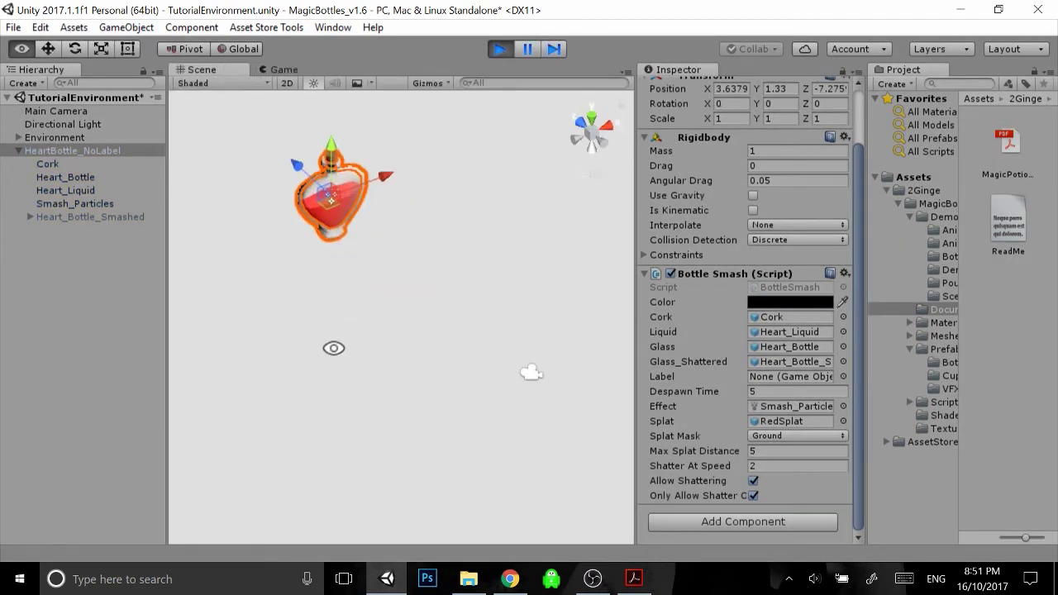
pyautogui.click(500, 49)
# Run again with Use Gravity enabled so the bottle smashes, then stop to restore it
pyautogui.click(499, 49)
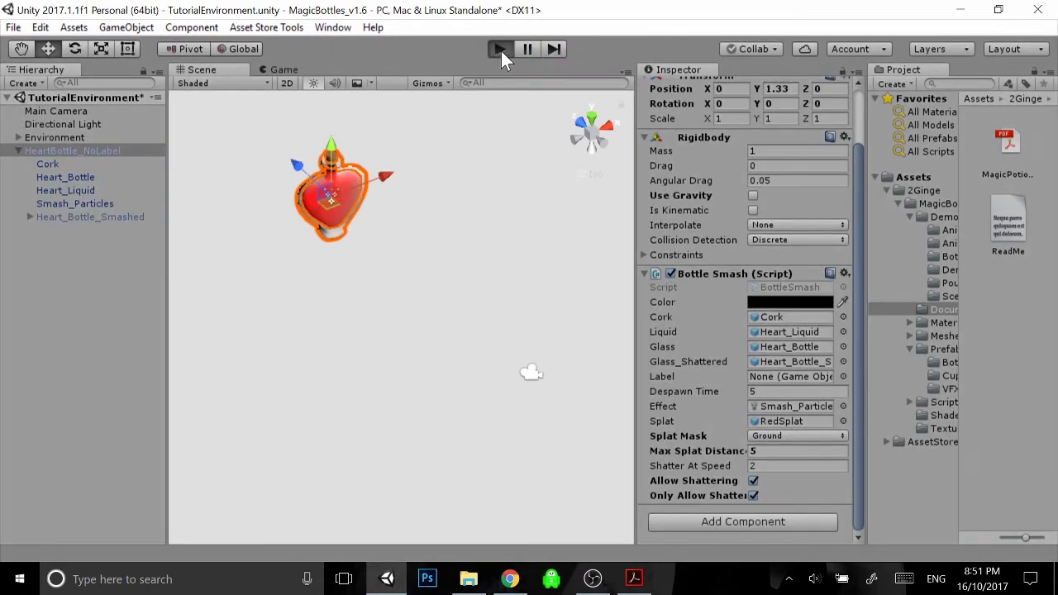
pyautogui.click(501, 51)
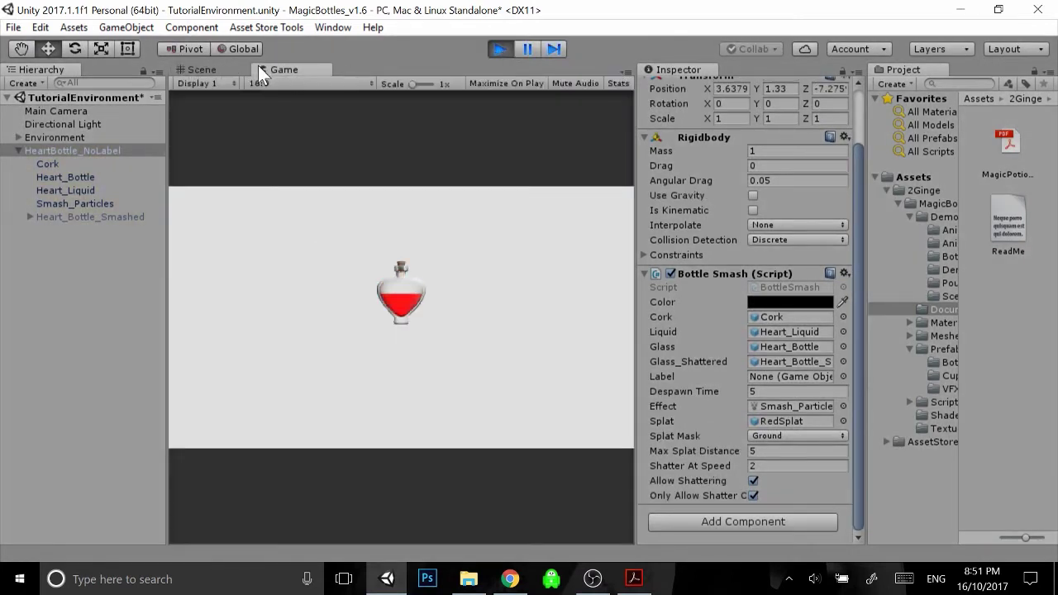
pyautogui.hotkey('ctrl', '1')
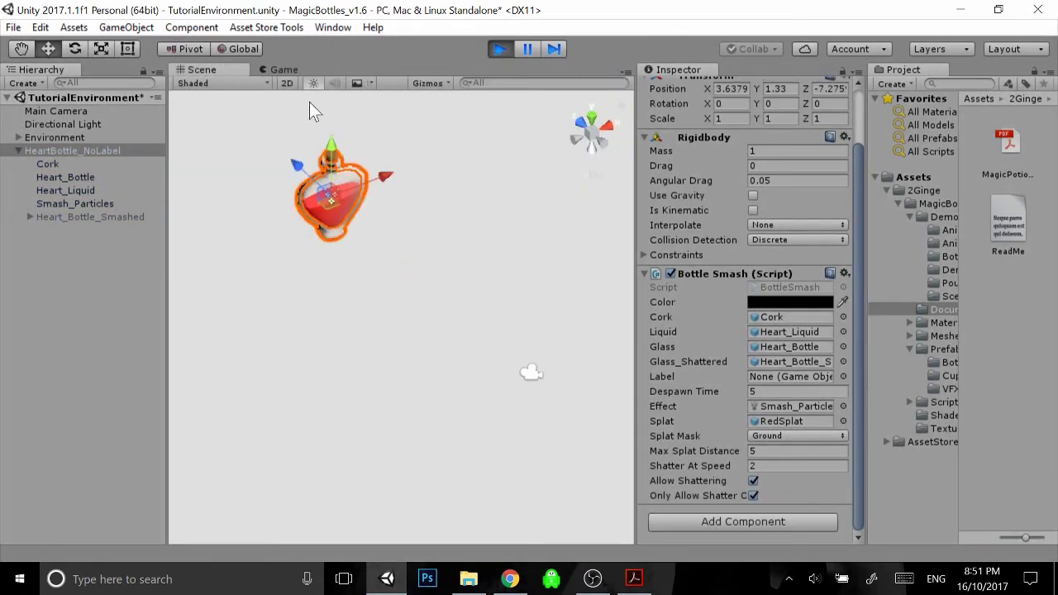
pyautogui.click(752, 196)
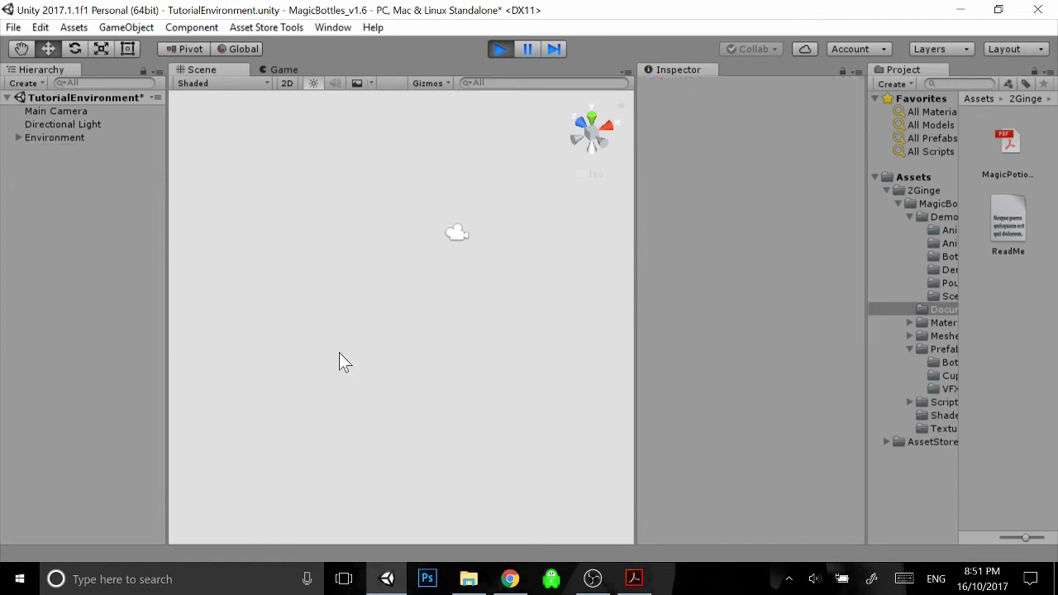
pyautogui.click(501, 50)
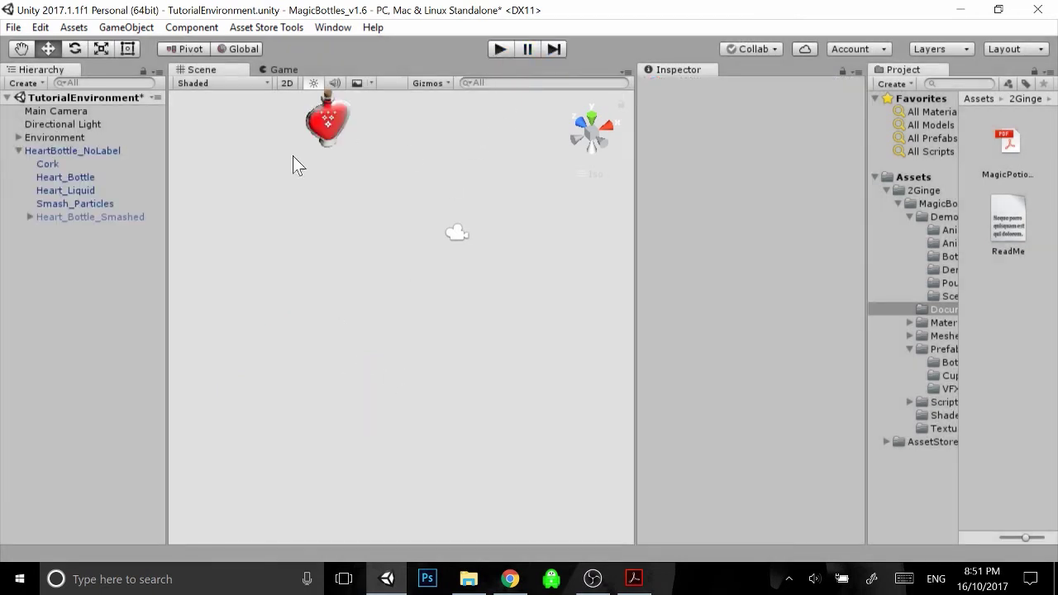
pyautogui.click(67, 149)
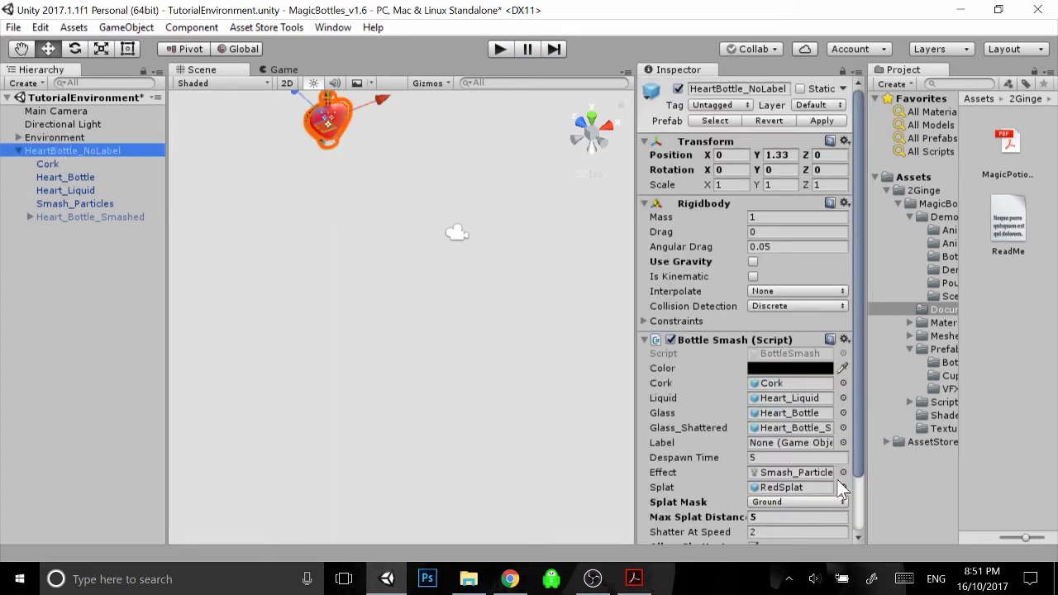
pyautogui.scroll(-1, 743, 413)
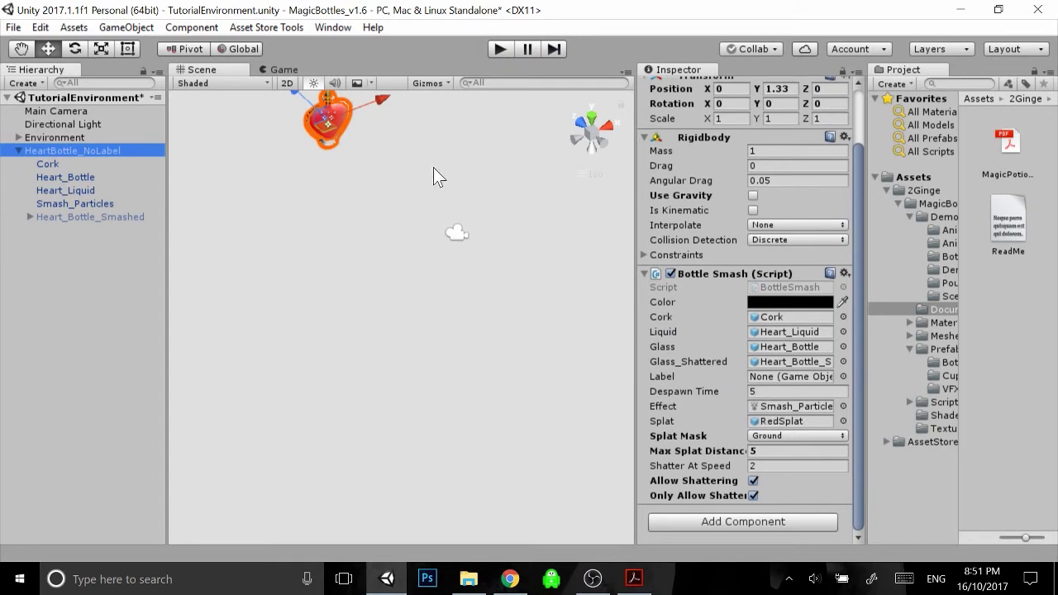
# Frame the bottle, preview Smash_Particles, then reselect HeartBottle_NoLabel to view its Bottle Smash settings
pyautogui.moveTo(438, 178); pyautogui.dragTo(455, 265, button='middle')
pyautogui.scroll(3, 453, 258)
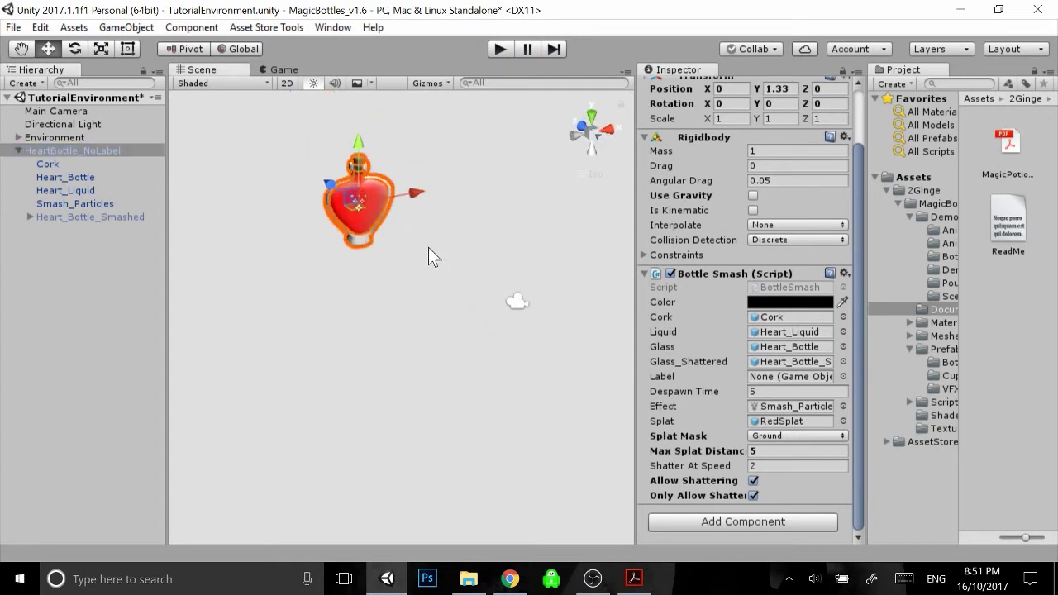
pyautogui.keyDown('alt'); pyautogui.moveTo(427, 245); pyautogui.dragTo(426, 238); pyautogui.keyUp('alt')
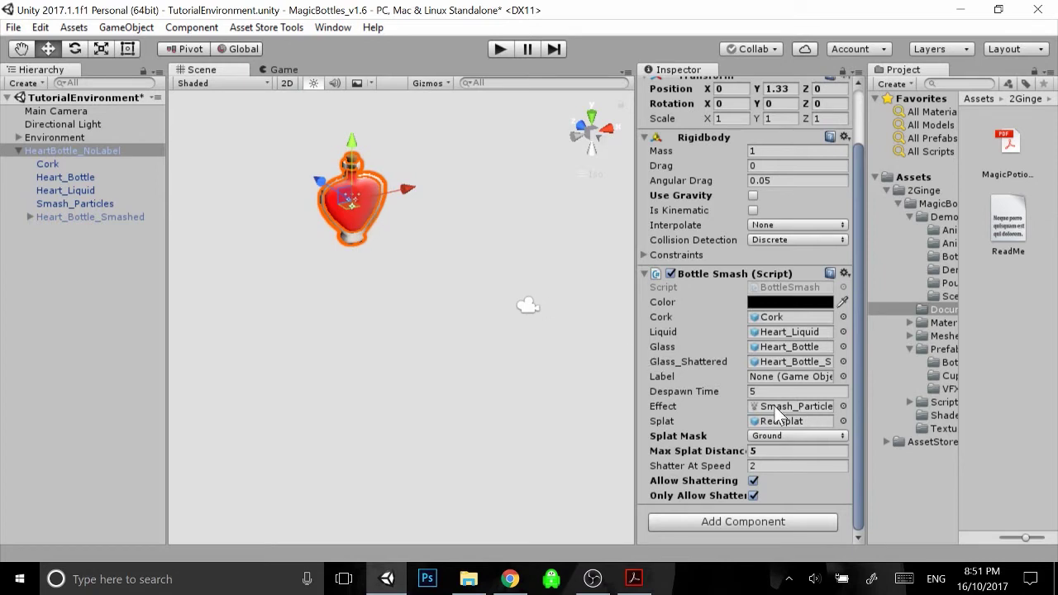
pyautogui.click(60, 203)
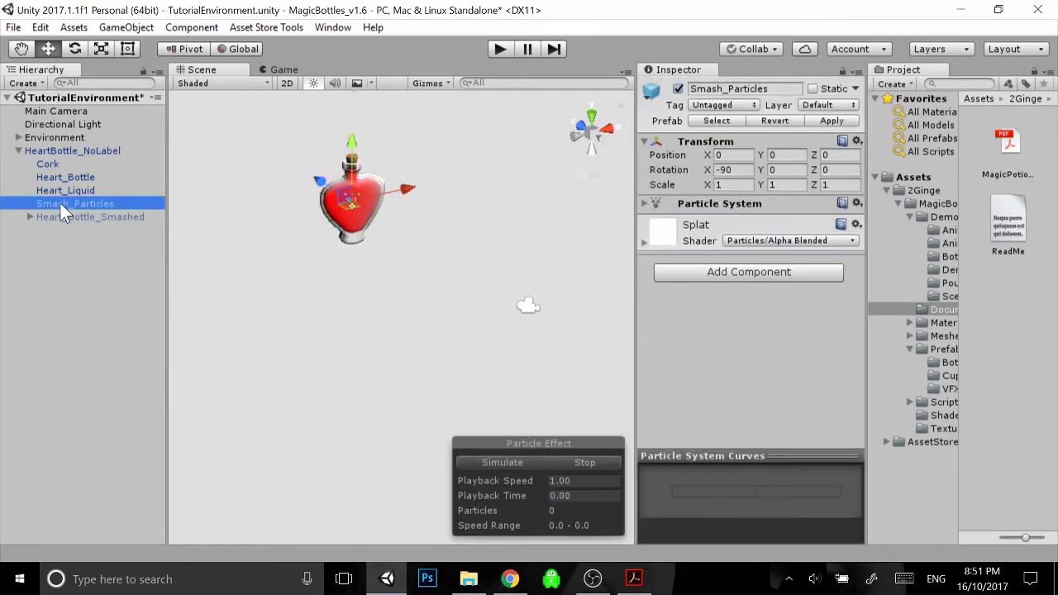
pyautogui.click(51, 150)
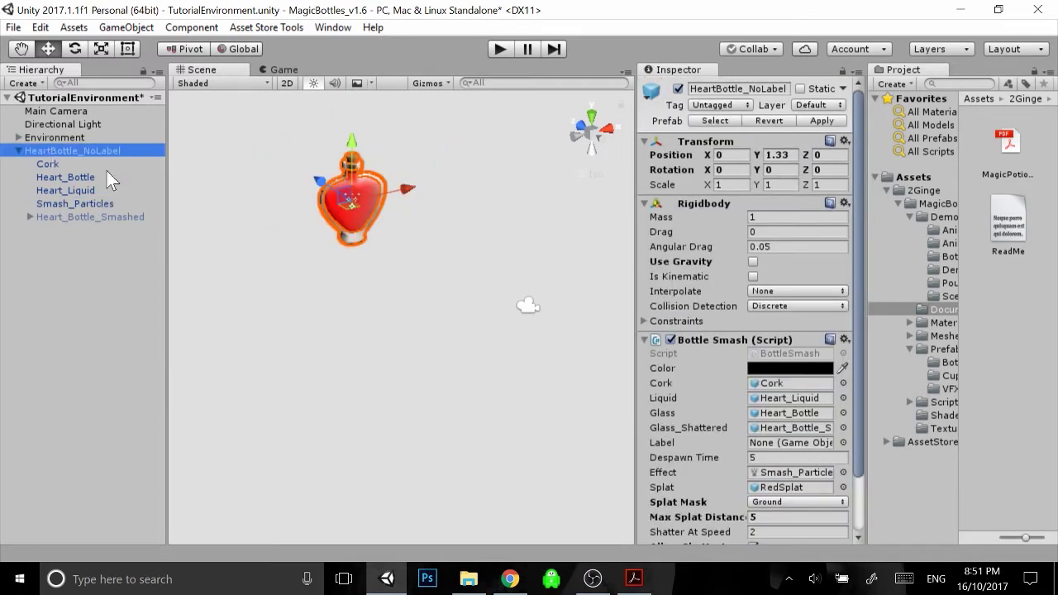
pyautogui.scroll(-2, 760, 416)
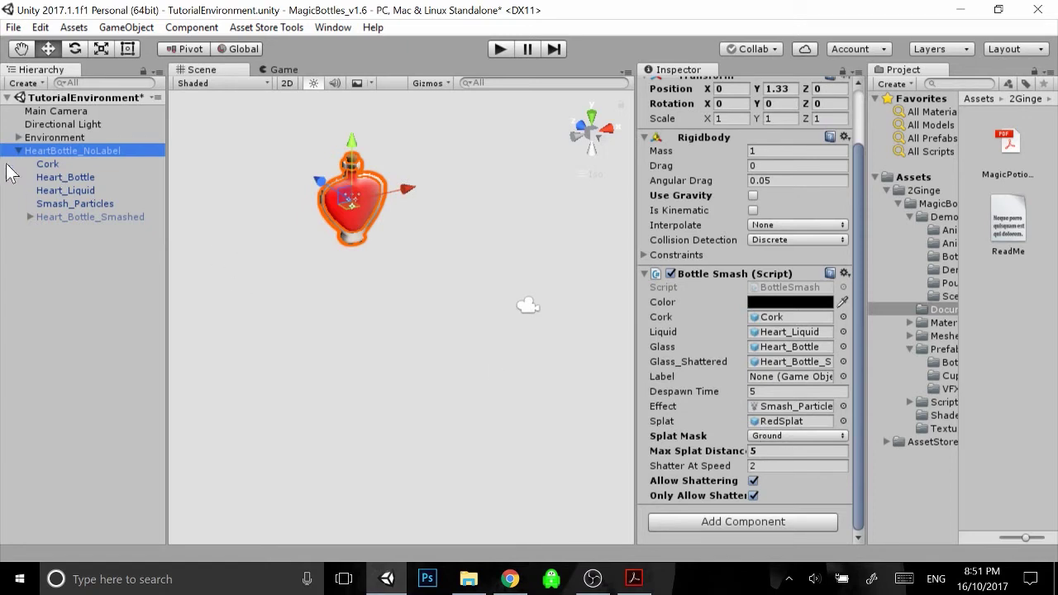
# Uncheck Ground so Splat Mask is Nothing, then select and frame the SmashShelf
pyautogui.click(787, 435)
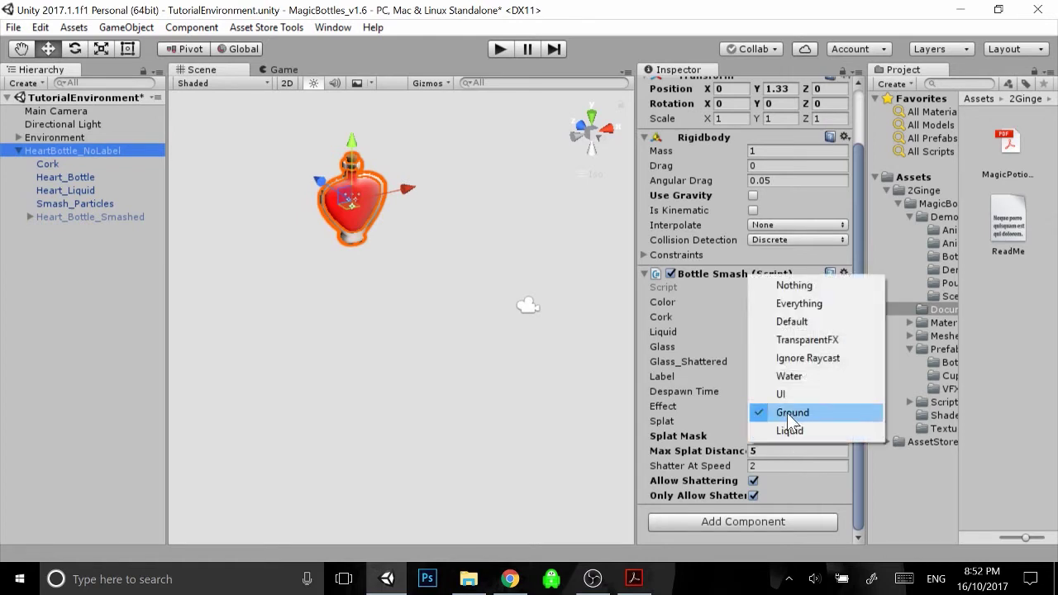
pyautogui.click(799, 423)
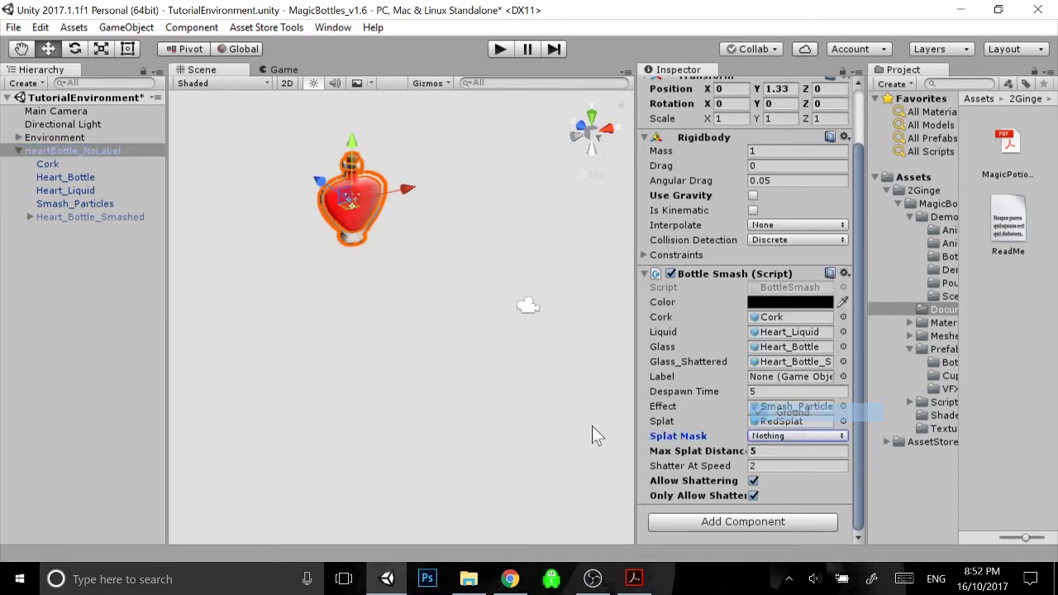
pyautogui.click(478, 426)
pyautogui.press('f')
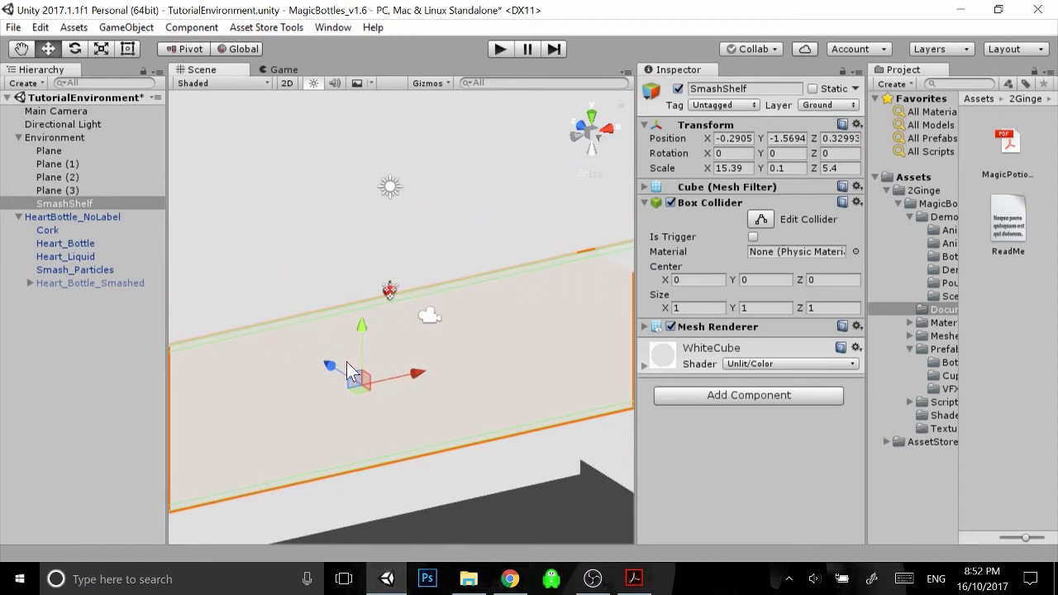
# Collapse Environment, preview Smash_Particles, and reselect HeartBottle_NoLabel to check its splat settings
pyautogui.click(25, 140)
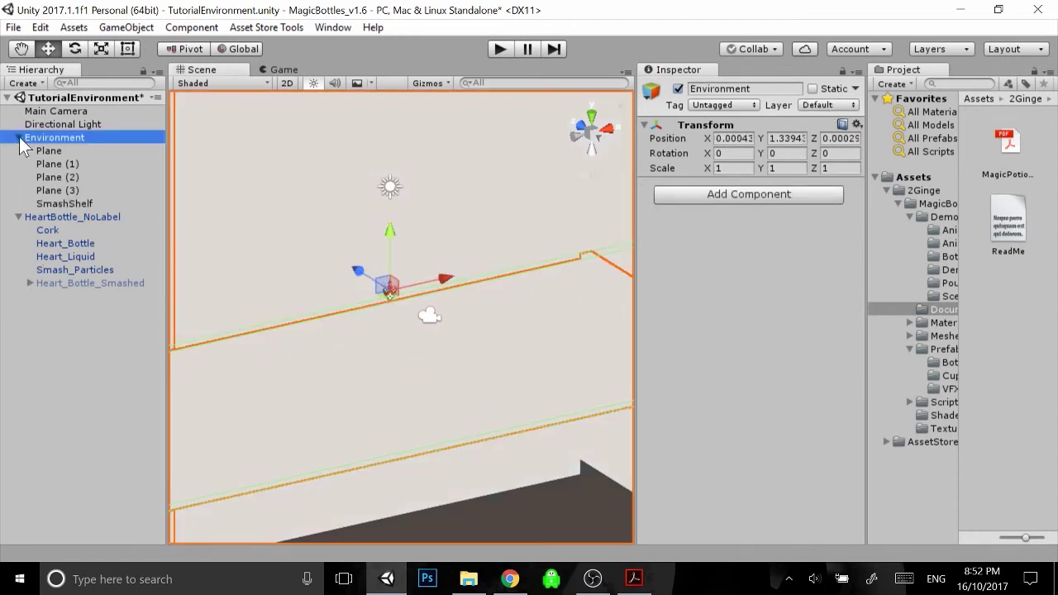
pyautogui.click(18, 138)
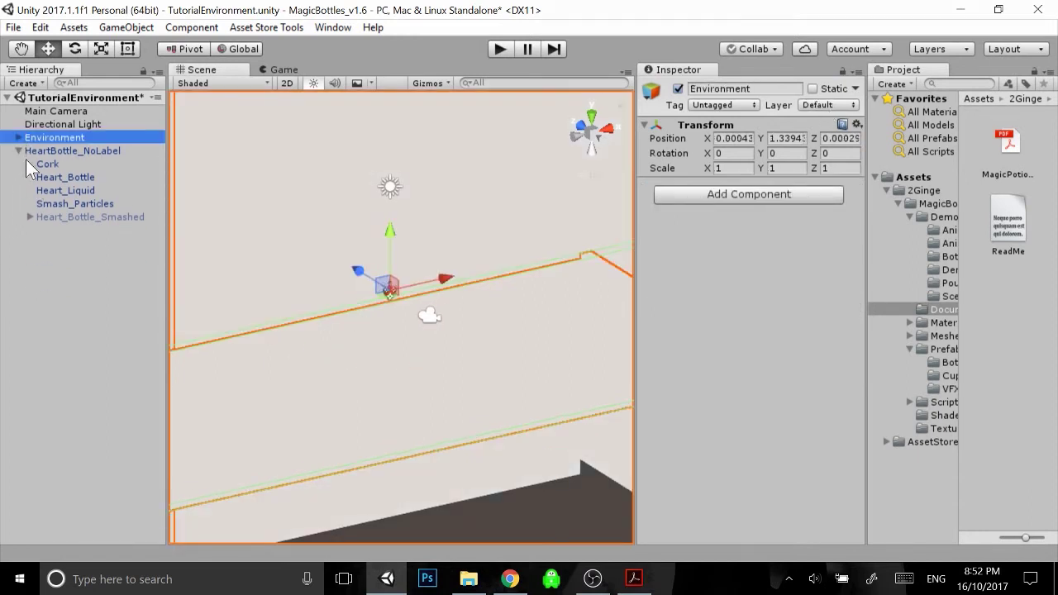
pyautogui.click(73, 203)
pyautogui.scroll(3, 322, 273)
pyautogui.scroll(2, 327, 276)
pyautogui.moveTo(338, 251); pyautogui.dragTo(365, 257, button='middle')
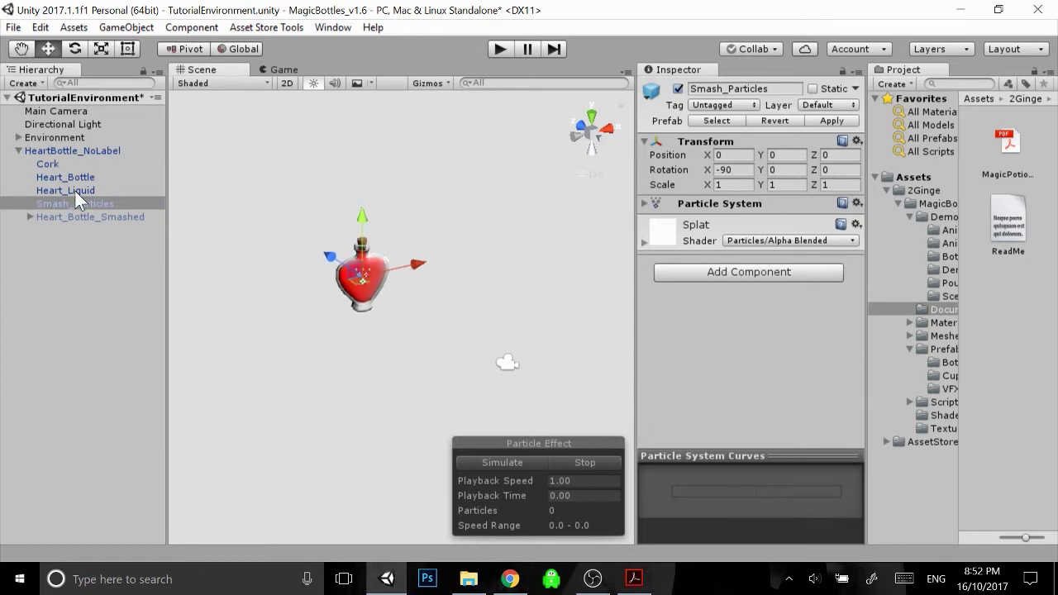
pyautogui.click(68, 152)
pyautogui.scroll(-2, 741, 458)
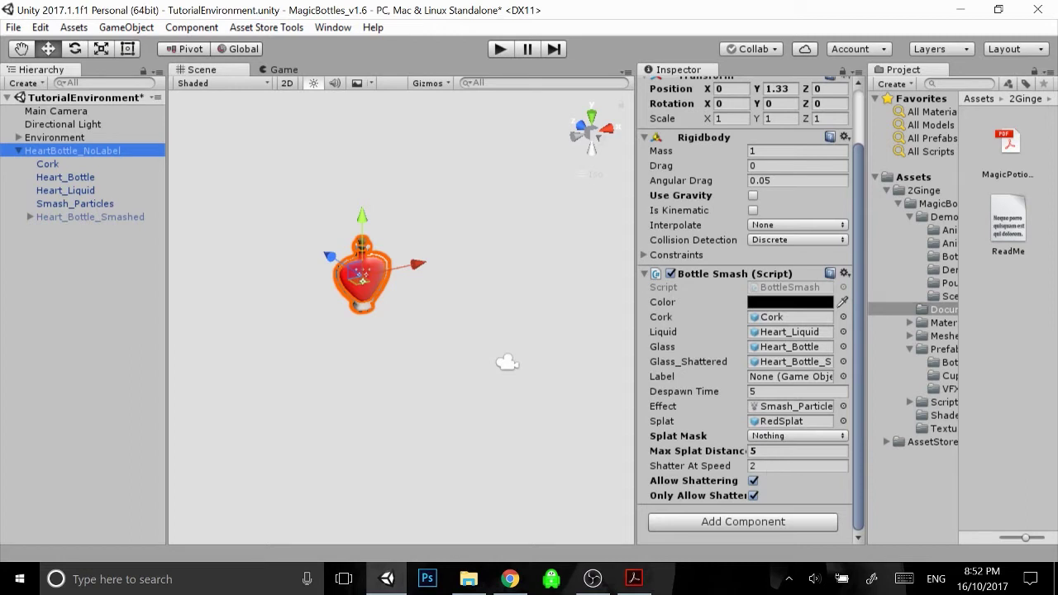
pyautogui.scroll(-1, 438, 248)
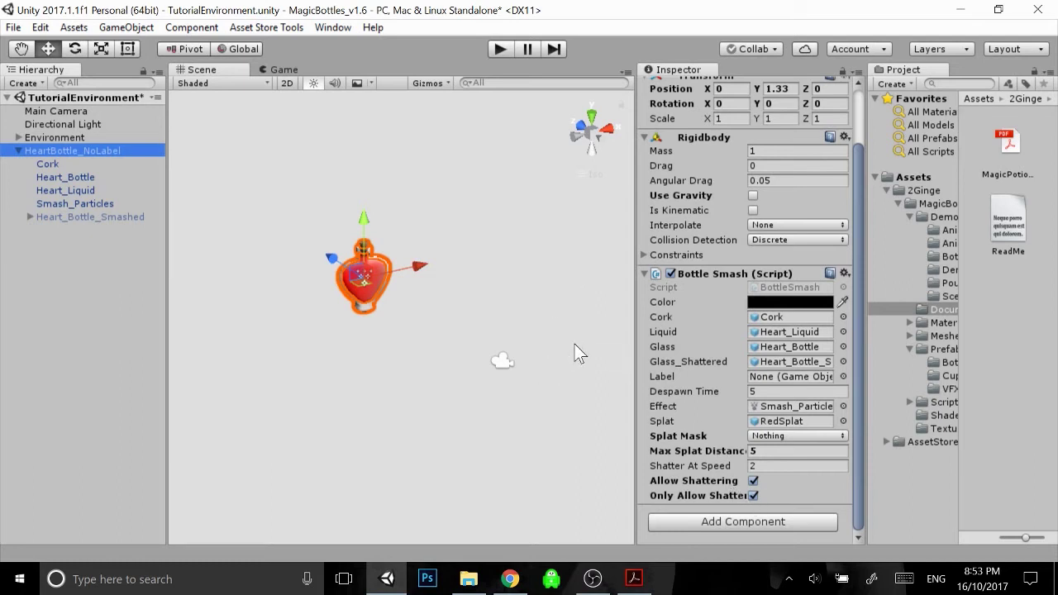
pyautogui.moveTo(637, 314); pyautogui.dragTo(403, 308)
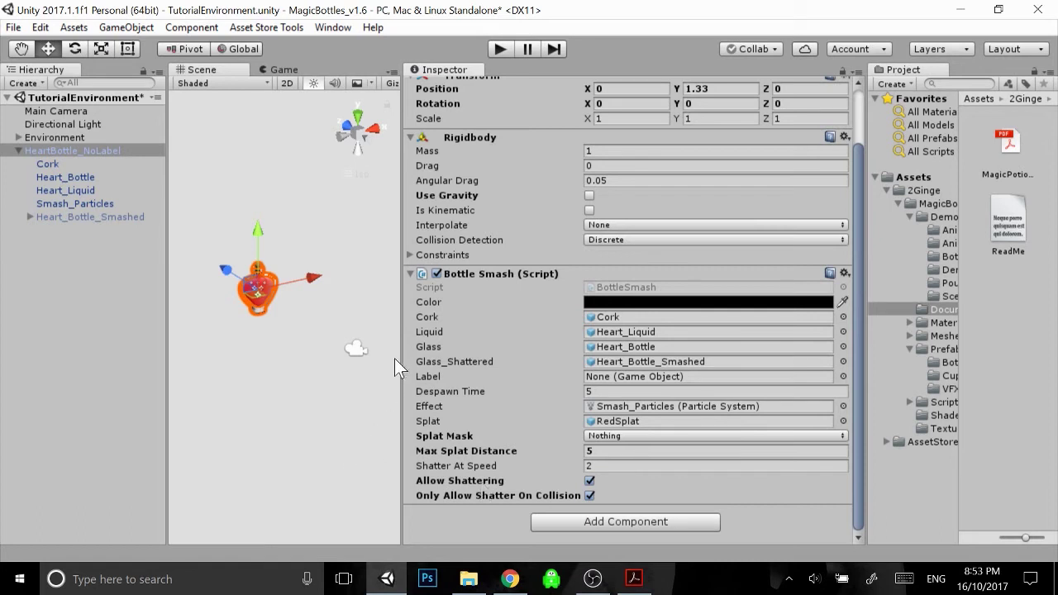
pyautogui.moveTo(400, 359); pyautogui.dragTo(645, 346)
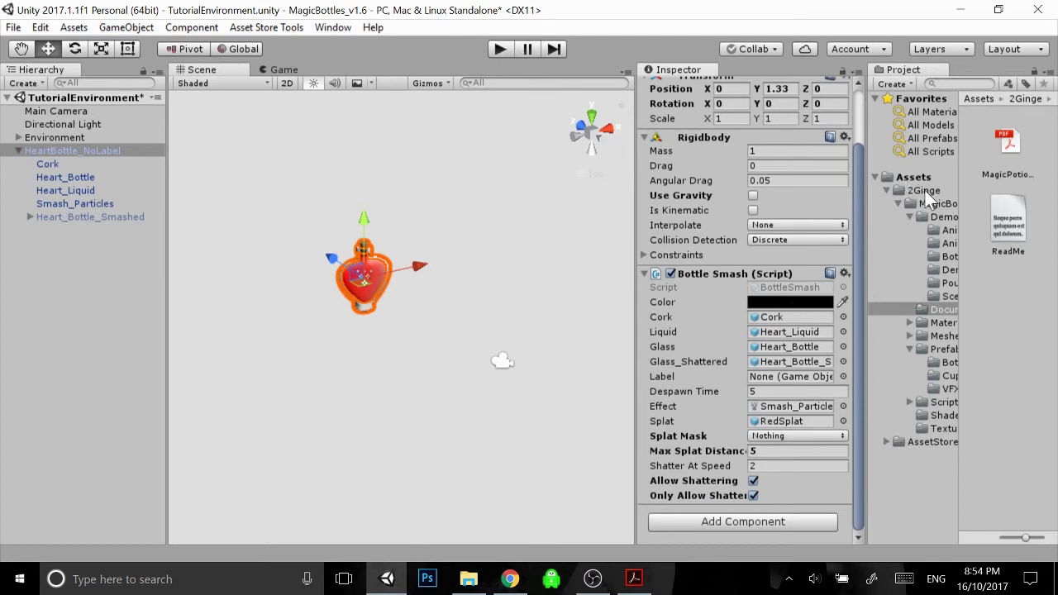
# Open PouringDemo from Demo > Scenes without saving, then focus on InkBottlePouring
pyautogui.click(940, 217)
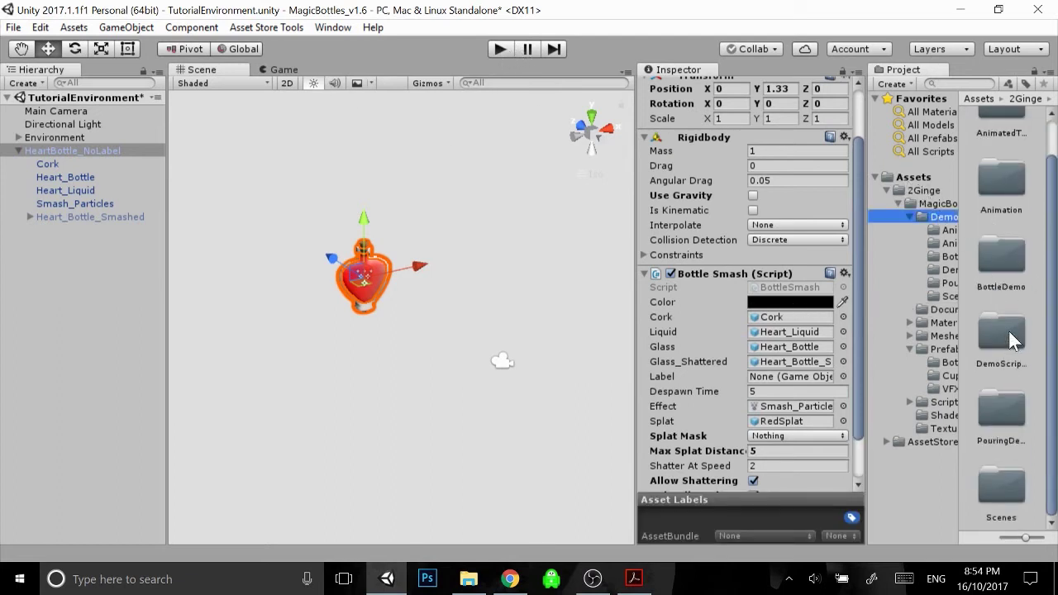
pyautogui.doubleClick(999, 491)
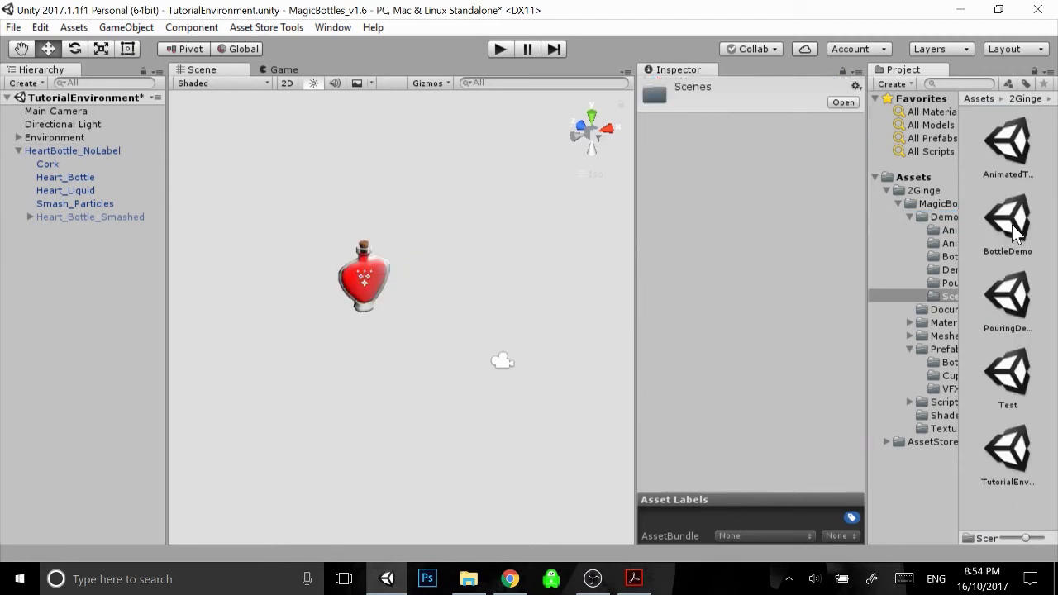
pyautogui.click(1011, 297)
pyautogui.doubleClick(1009, 299)
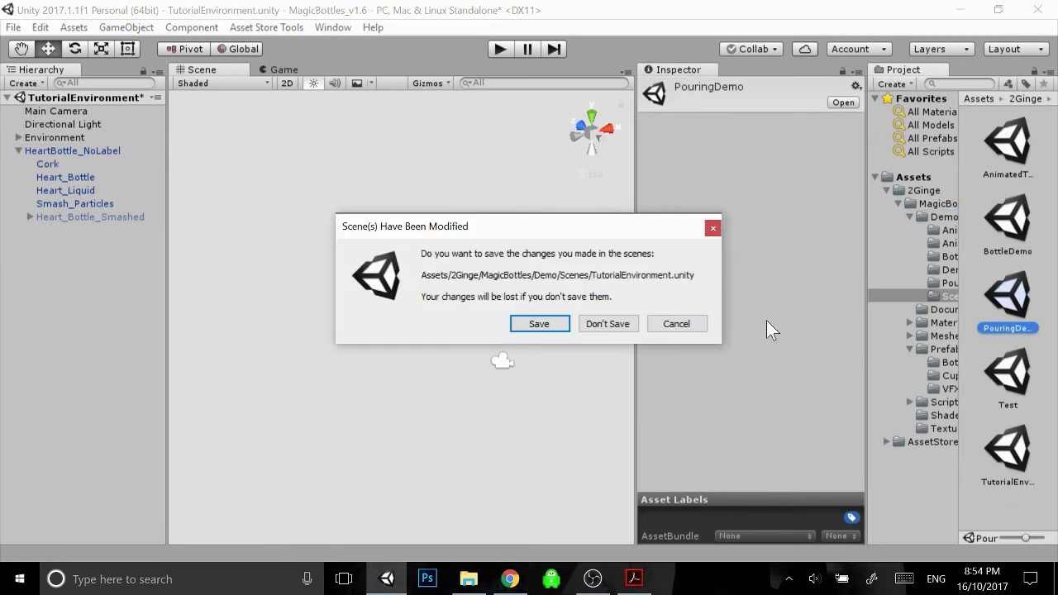
pyautogui.click(607, 322)
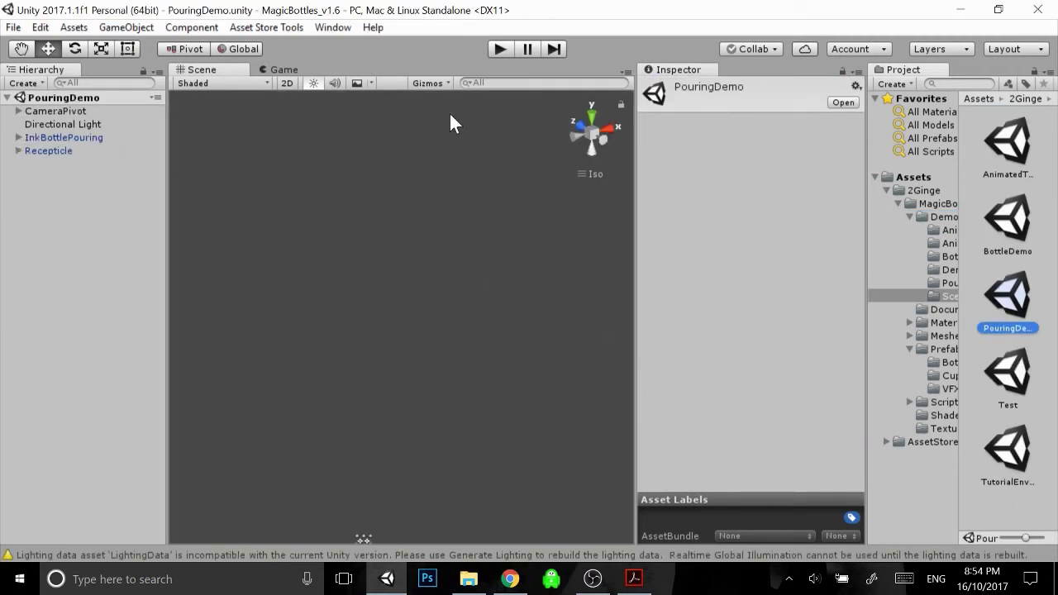
pyautogui.doubleClick(48, 138)
pyautogui.scroll(3, 502, 314)
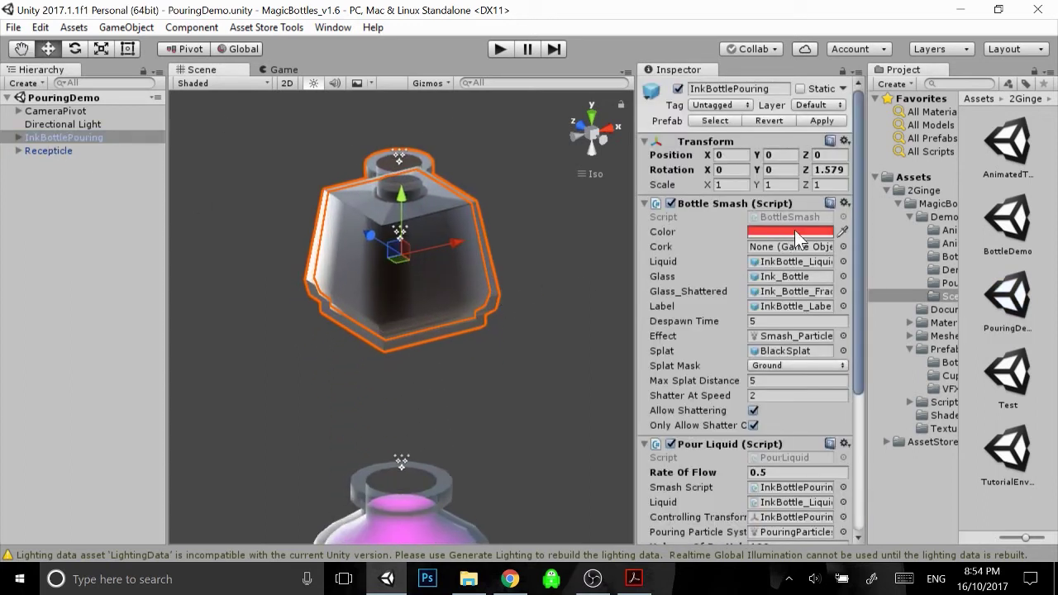
# Start the PouringDemo scene in play mode, then stop and restart it
pyautogui.scroll(-2, 432, 281)
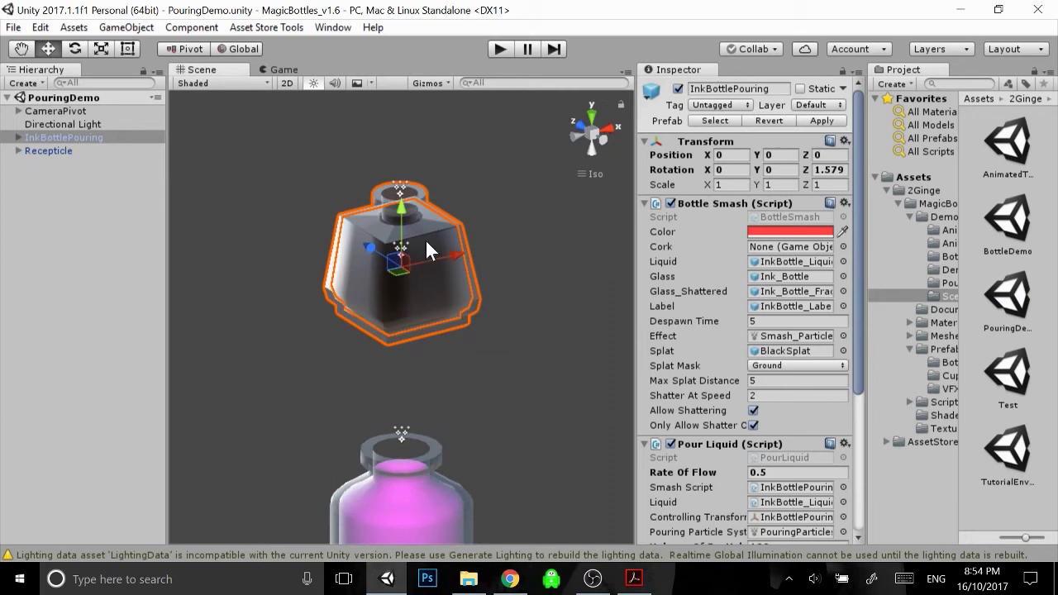
pyautogui.click(500, 50)
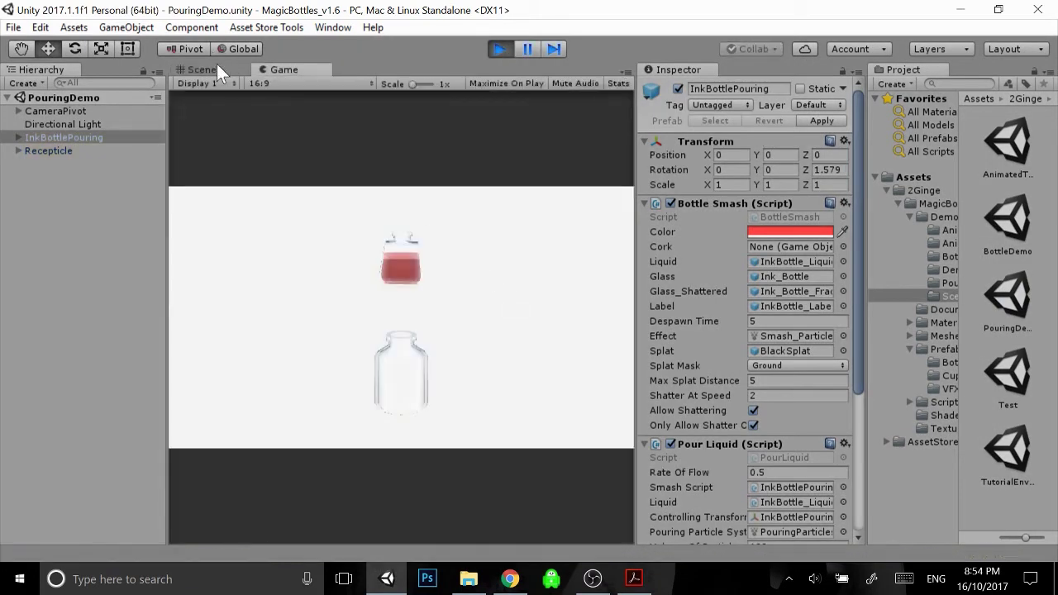
pyautogui.click(217, 66)
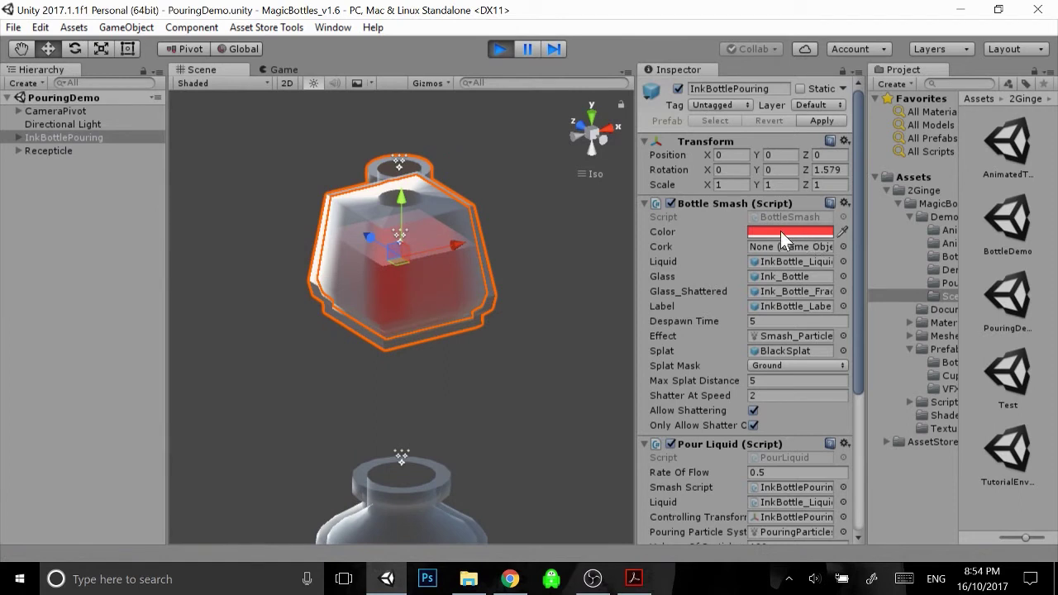
pyautogui.scroll(-4, 456, 241)
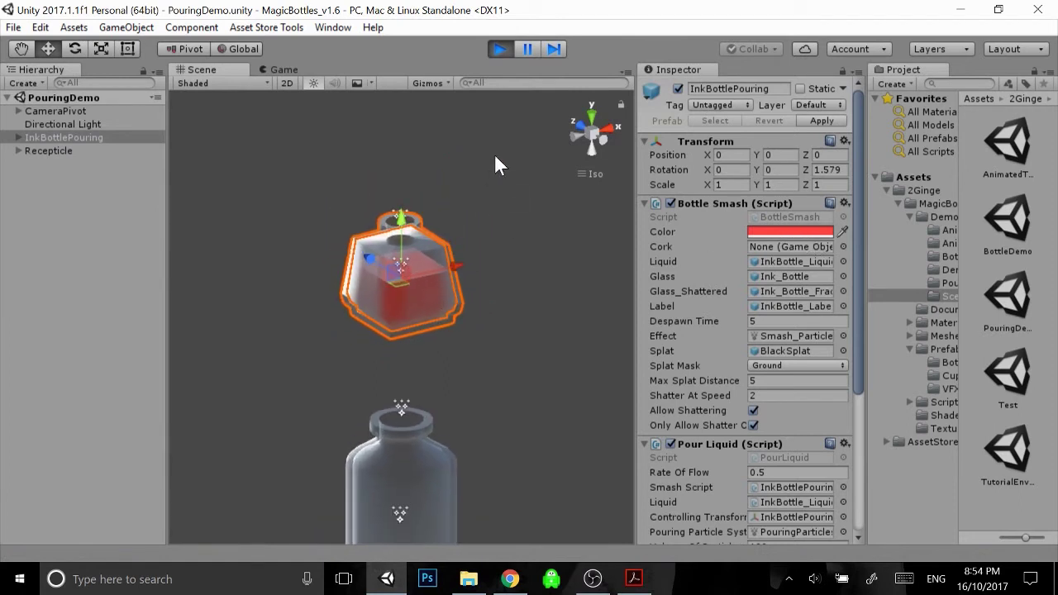
pyautogui.click(506, 49)
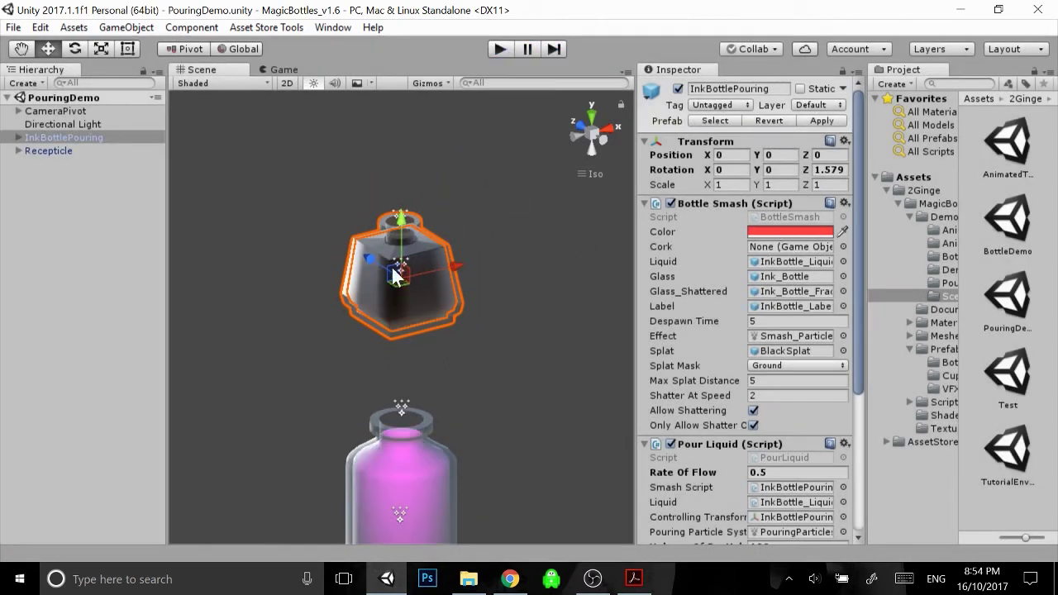
pyautogui.click(506, 49)
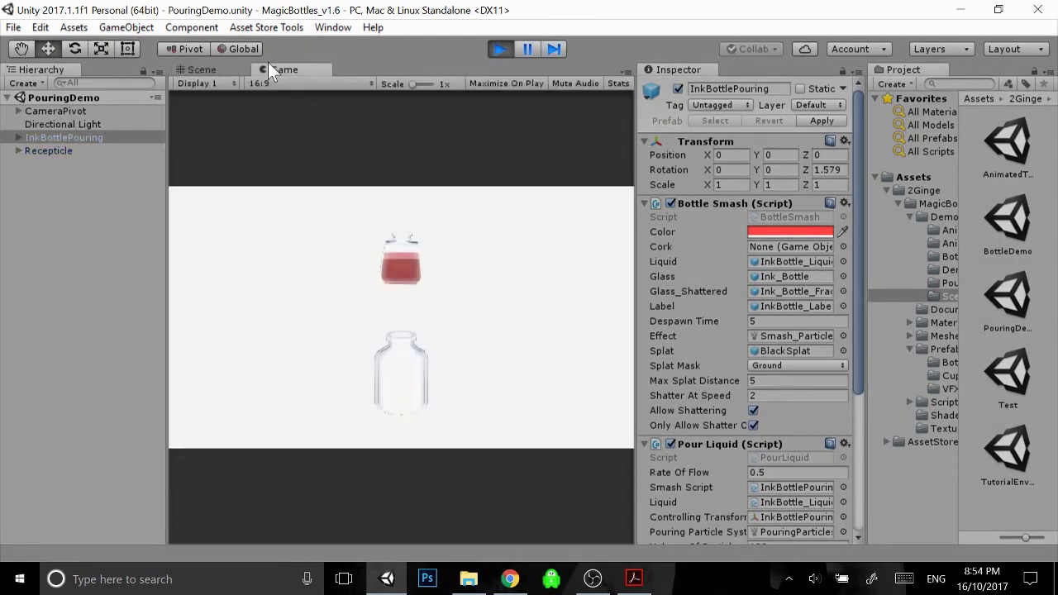
# Restart play mode and watch the ink bottle pour red liquid in the Scene view
pyautogui.click(200, 69)
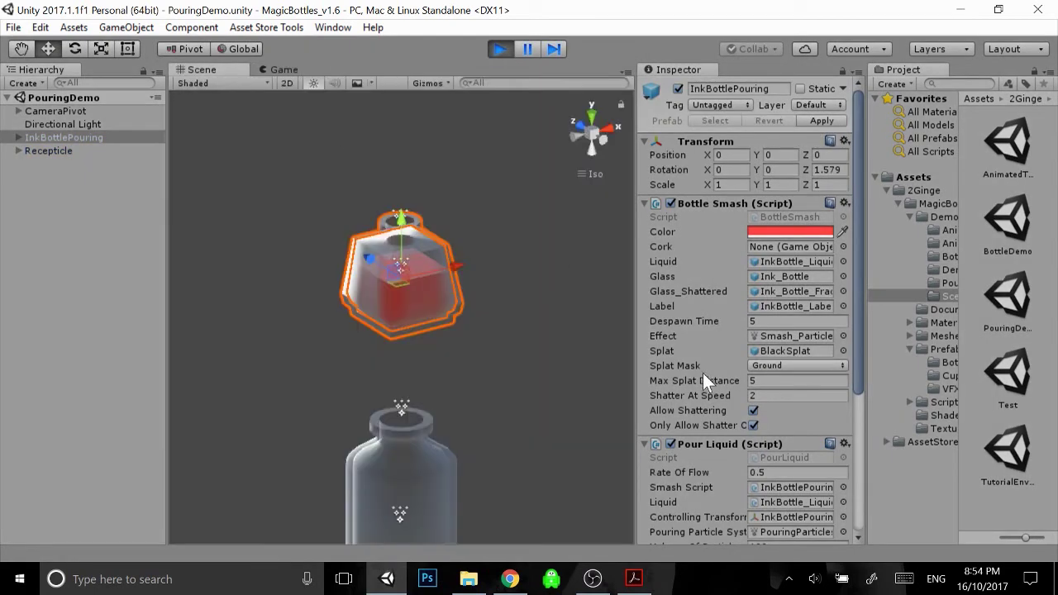
pyautogui.scroll(-5, 705, 370)
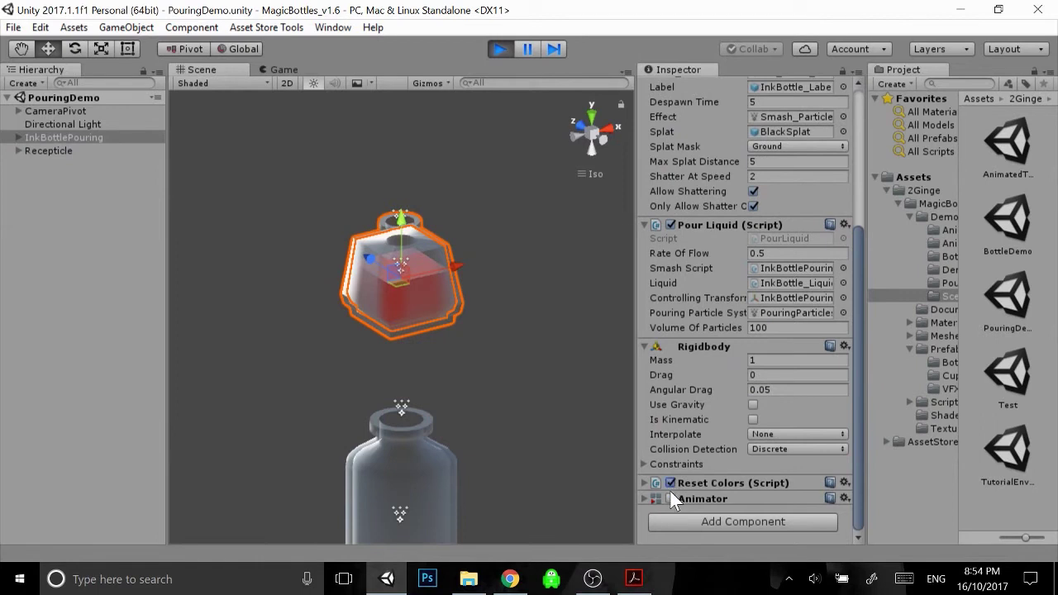
pyautogui.click(499, 48)
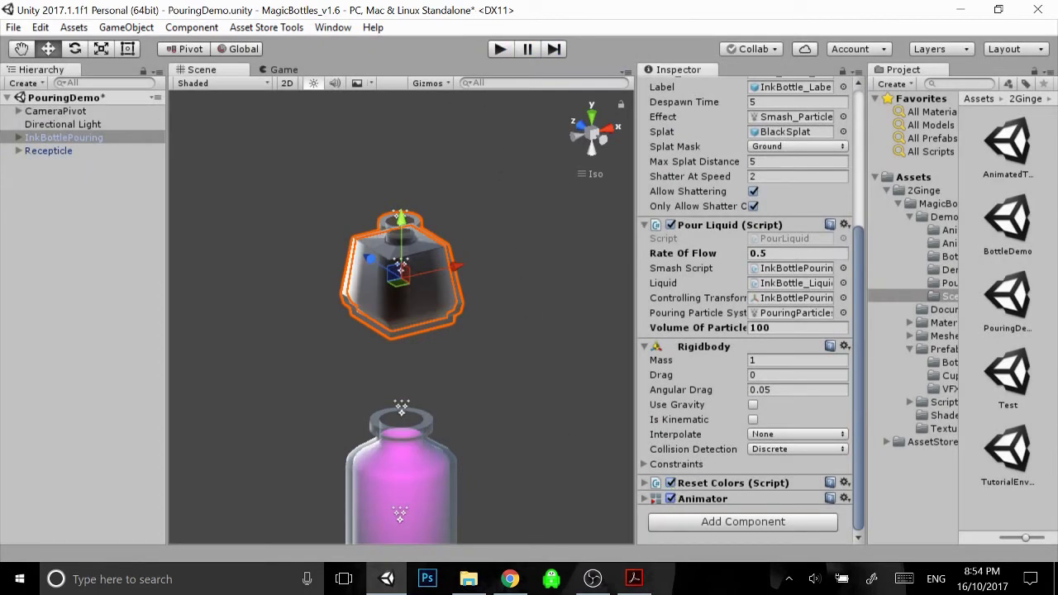
pyautogui.click(499, 49)
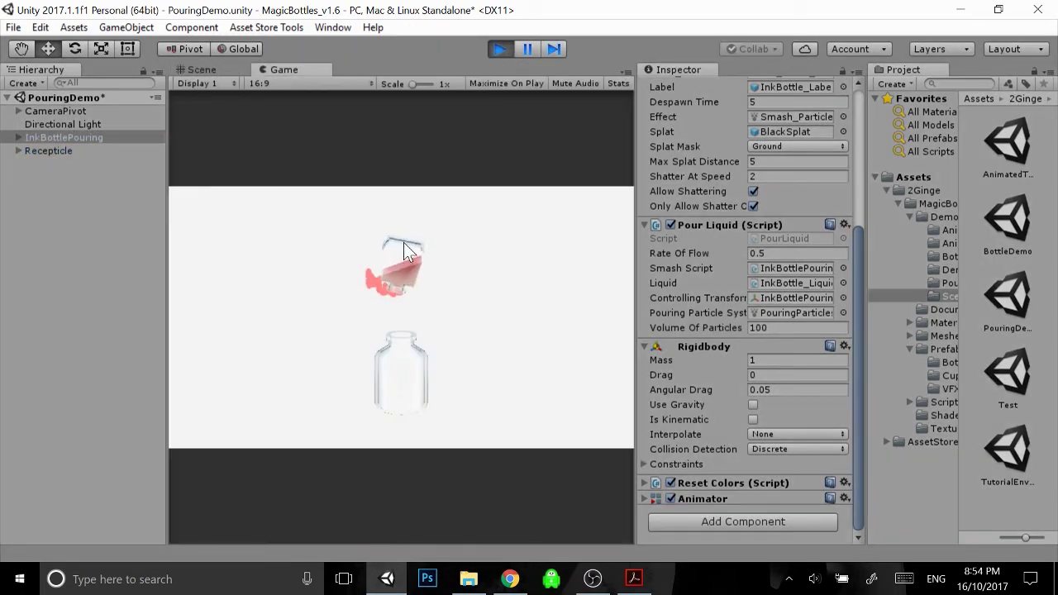
pyautogui.click(203, 71)
pyautogui.moveTo(395, 318); pyautogui.dragTo(402, 284, button='middle')
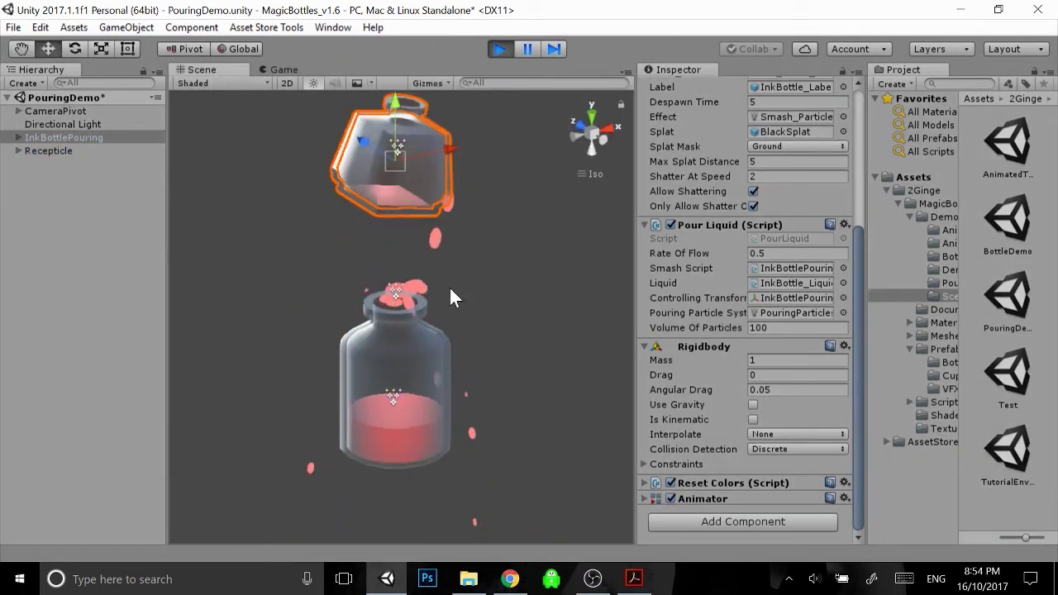
pyautogui.scroll(2, 717, 281)
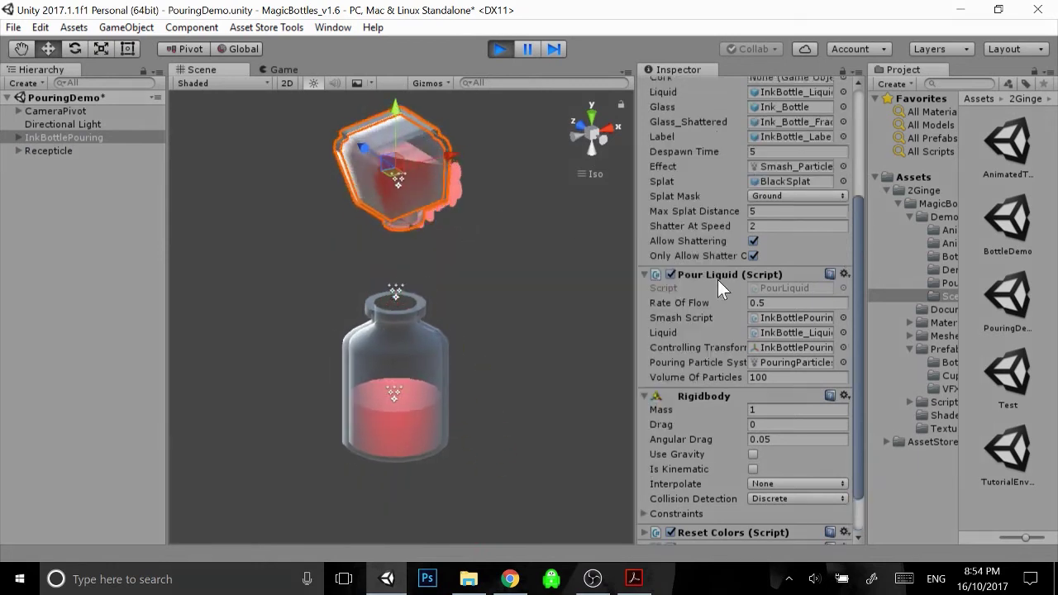
pyautogui.scroll(6, 716, 280)
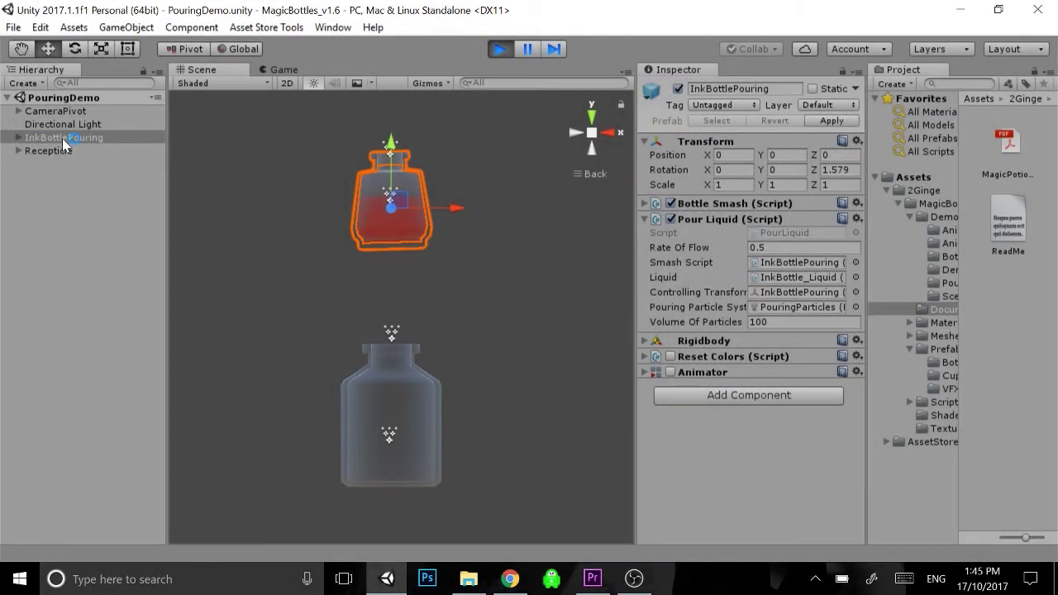
# Expand InkBottlePouring to list Ink_Bottle, InkBottle_Liquid and PouringParticles
pyautogui.click(17, 139)
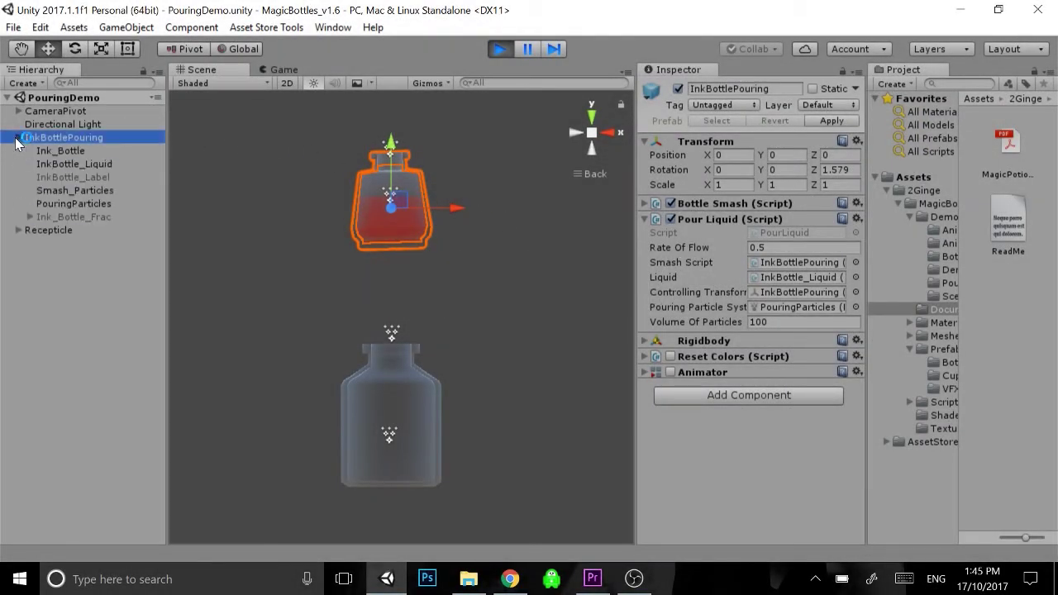
pyautogui.click(17, 139)
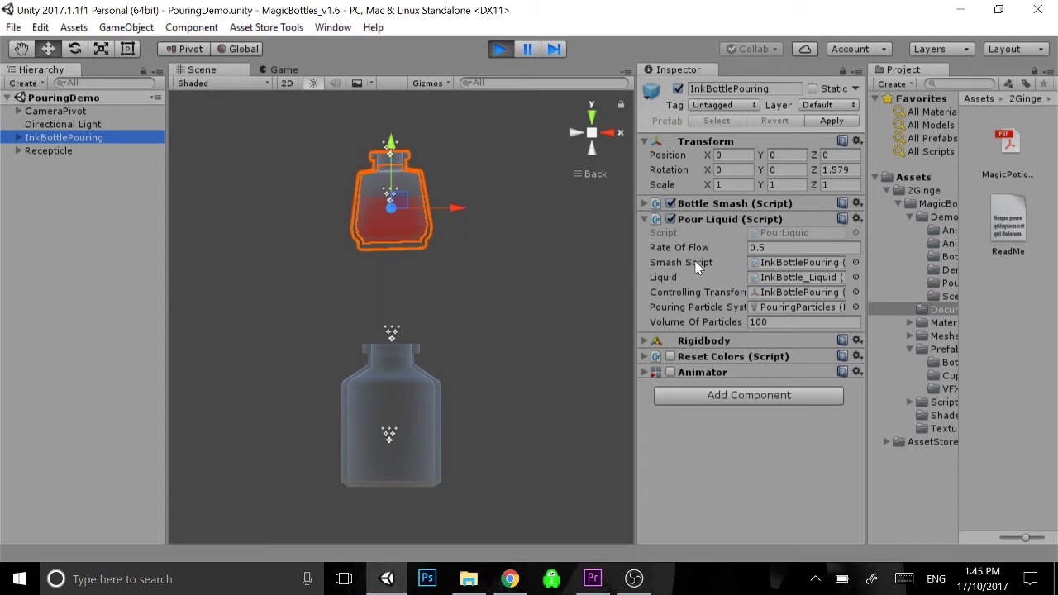
pyautogui.click(17, 137)
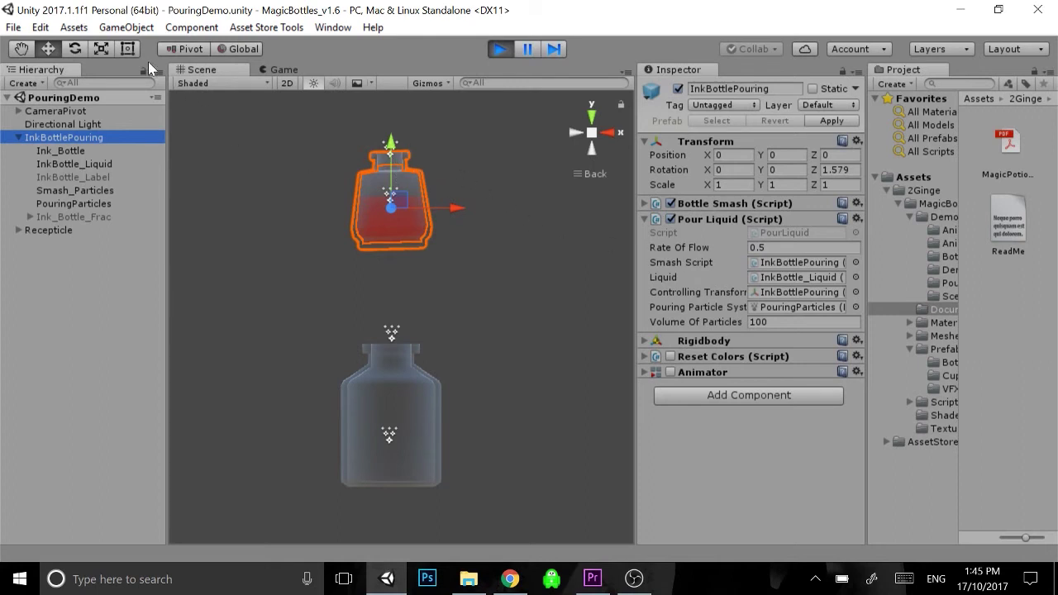
# Tilt the ink bottle with the Rotate tool so it pours
pyautogui.click(388, 198)
pyautogui.press('e')
pyautogui.moveTo(407, 144)
pyautogui.mouseDown()
pyautogui.moveTo(491, 174)
pyautogui.moveTo(521, 456)
pyautogui.mouseUp()
pyautogui.moveTo(392, 124)
pyautogui.mouseDown()
pyautogui.moveTo(536, 166)
pyautogui.moveTo(583, 255)
pyautogui.moveTo(441, 129)
pyautogui.moveTo(269, 117)
pyautogui.moveTo(567, 295)
pyautogui.moveTo(574, 343)
pyautogui.moveTo(494, 157)
pyautogui.moveTo(231, 99)
pyautogui.moveTo(229, 111)
pyautogui.mouseUp()
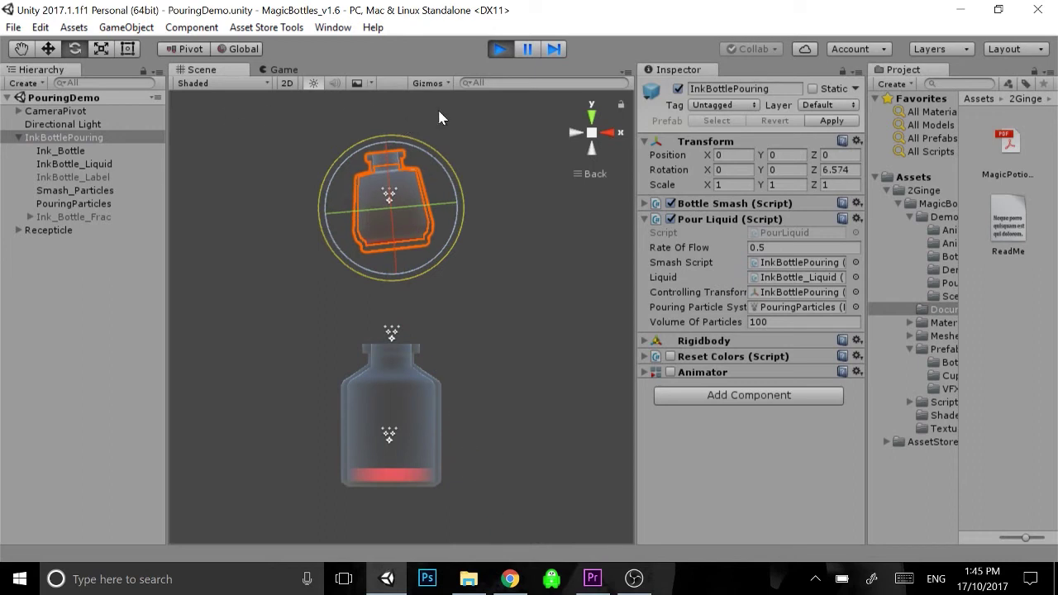
# Restart play, set Rate Of Flow to 5 and tip the bottle to test the faster pour
pyautogui.click(499, 49)
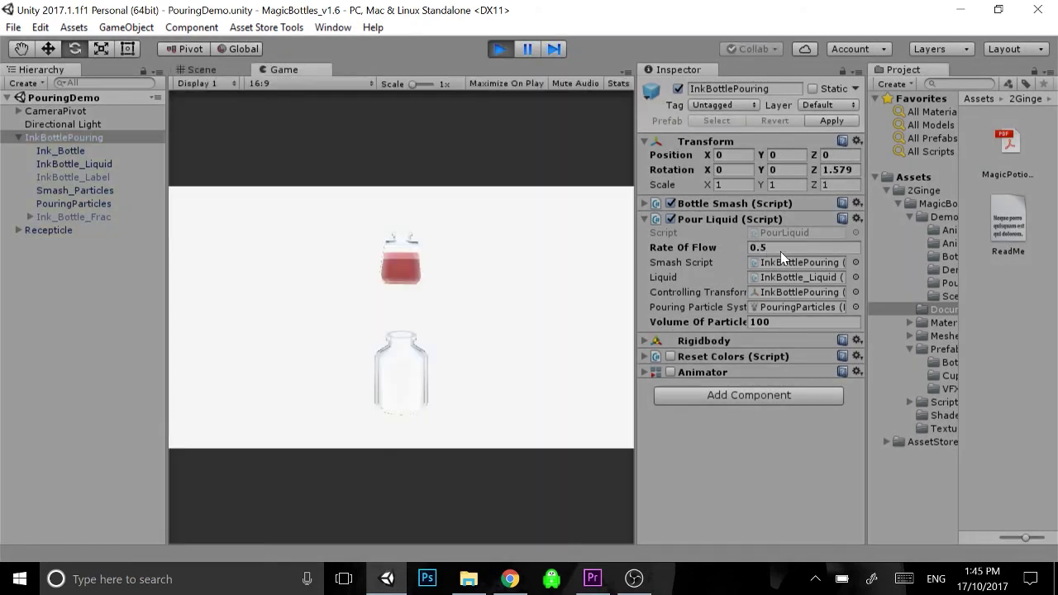
pyautogui.click(780, 248)
pyautogui.click(185, 70)
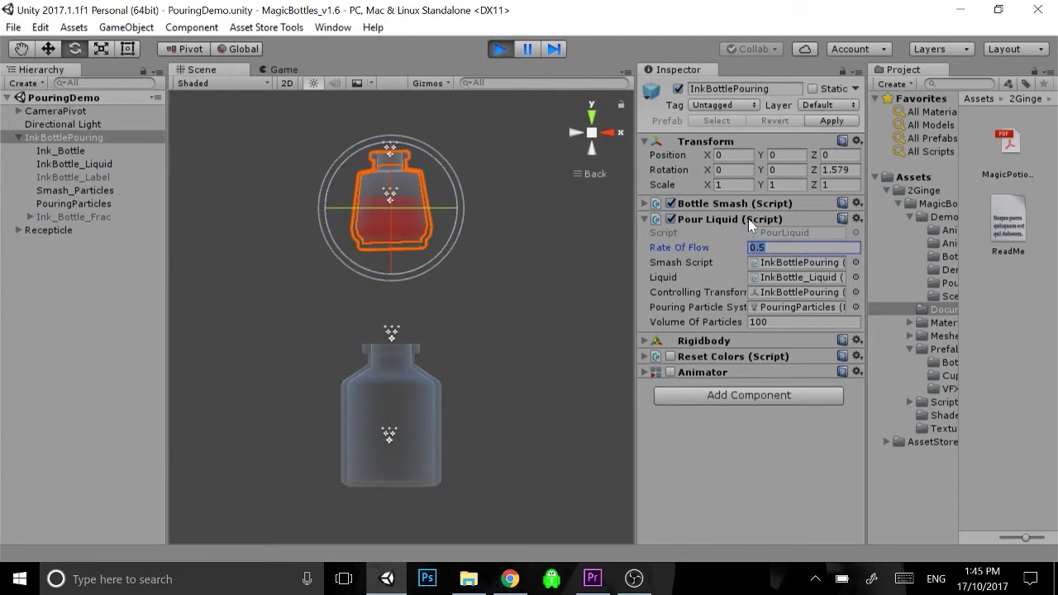
pyautogui.write('5')
pyautogui.click(78, 140)
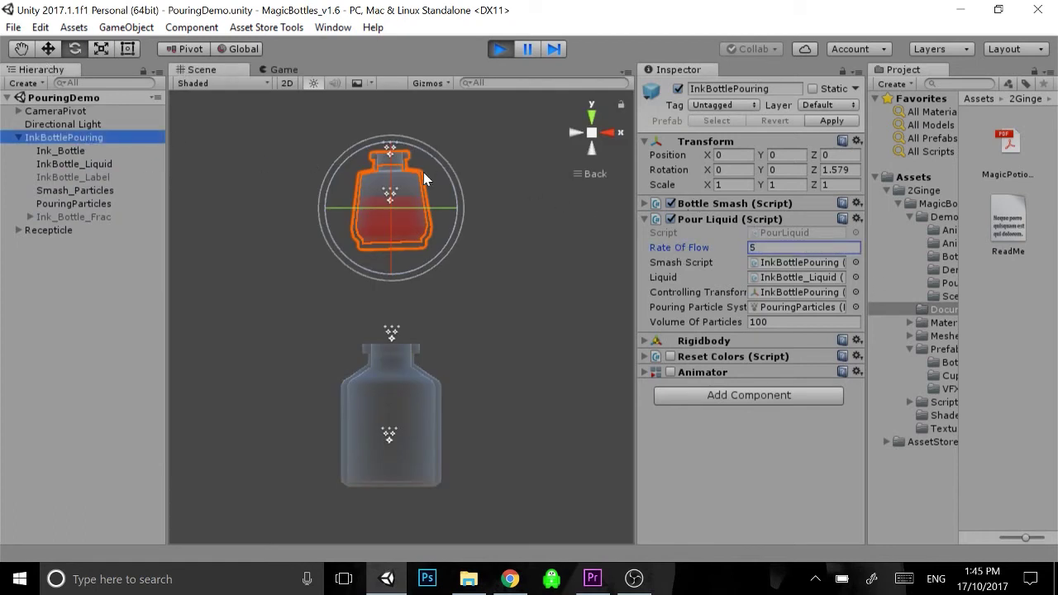
pyautogui.moveTo(455, 175); pyautogui.dragTo(303, 113)
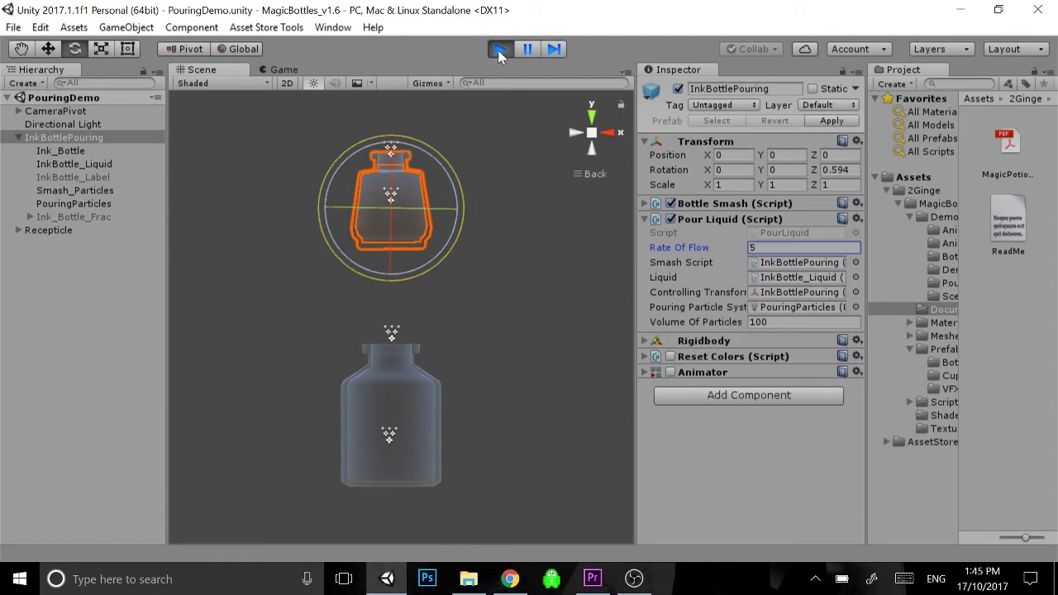
# Toggle the Reset Colors script on and off and inspect its settings
pyautogui.click(670, 355)
pyautogui.click(646, 357)
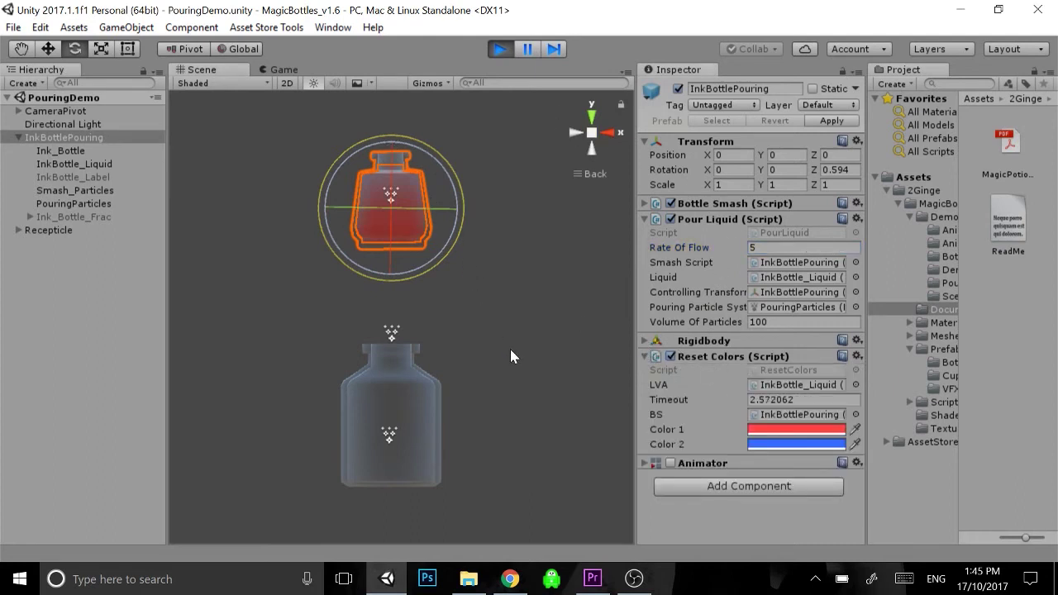
pyautogui.click(670, 356)
pyautogui.click(645, 356)
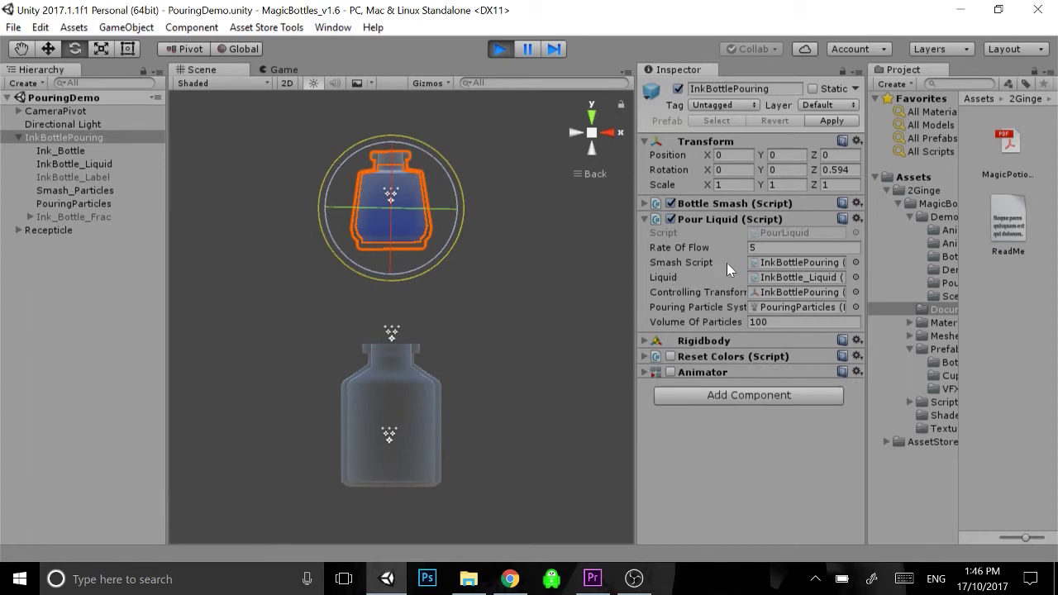
pyautogui.click(643, 356)
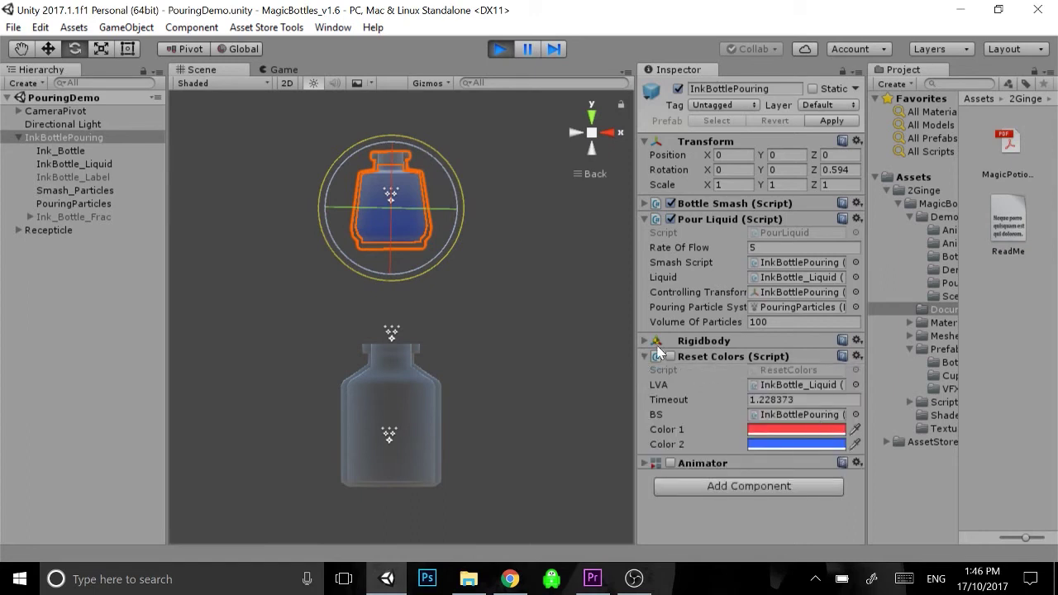
pyautogui.click(643, 356)
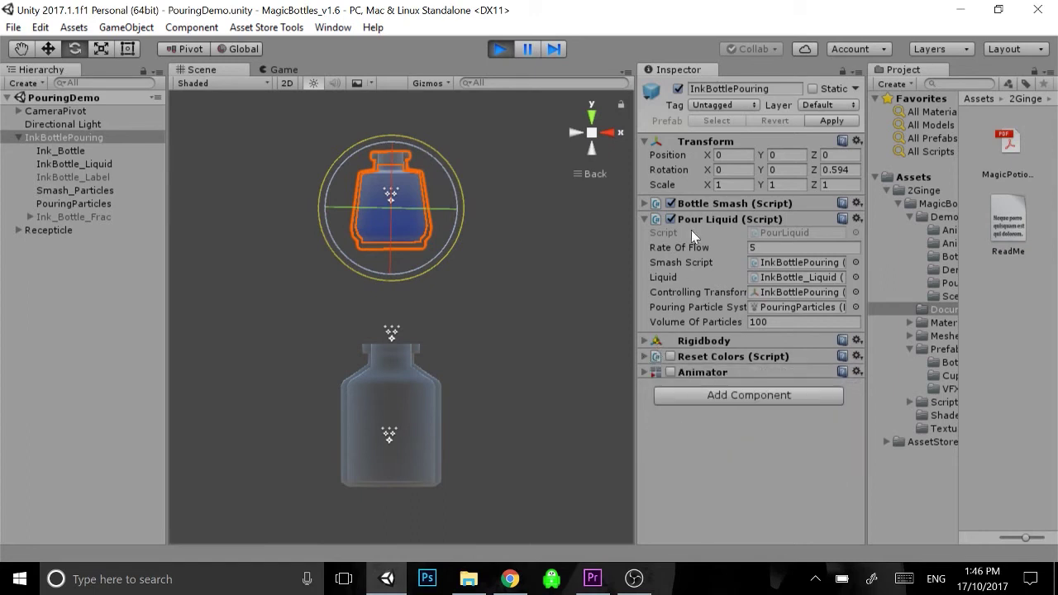
# Restore Rate Of Flow to 0.5 and expand Recepticle to list its children
pyautogui.click(760, 248)
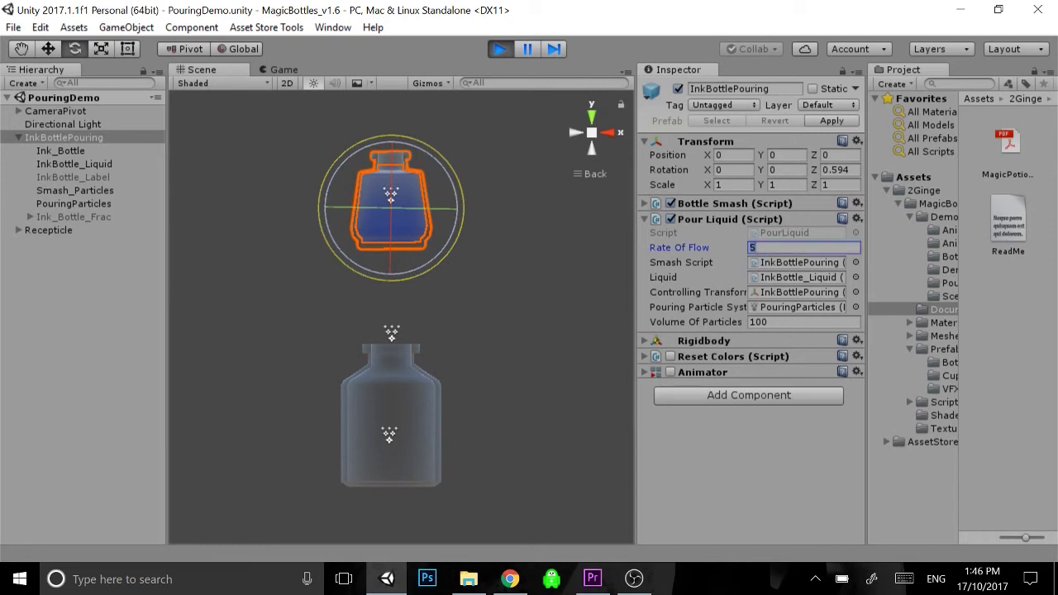
pyautogui.write('.5')
pyautogui.click(19, 230)
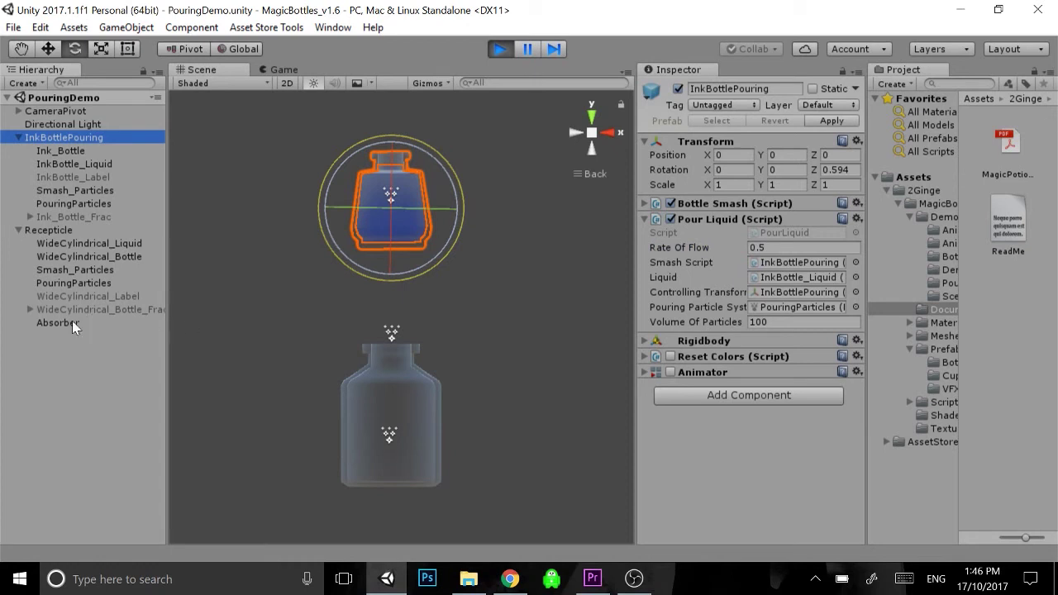
# Select Absorber and change its Liquid Absorption Particle Value from 0.003 to 0.01
pyautogui.click(62, 324)
pyautogui.keyDown('alt'); pyautogui.moveTo(284, 285); pyautogui.dragTo(381, 403); pyautogui.keyUp('alt')
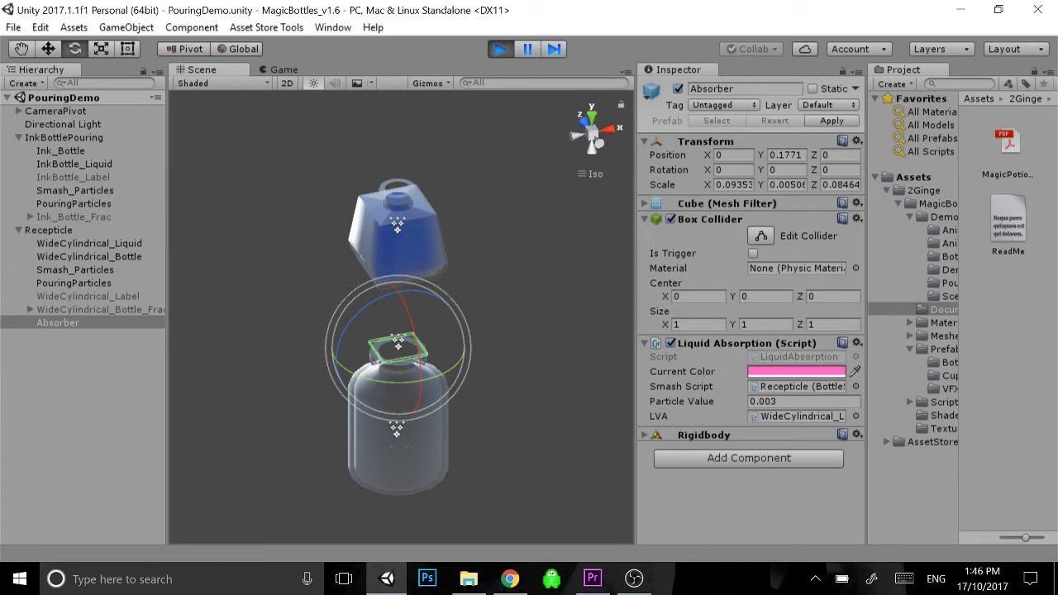
pyautogui.click(793, 401)
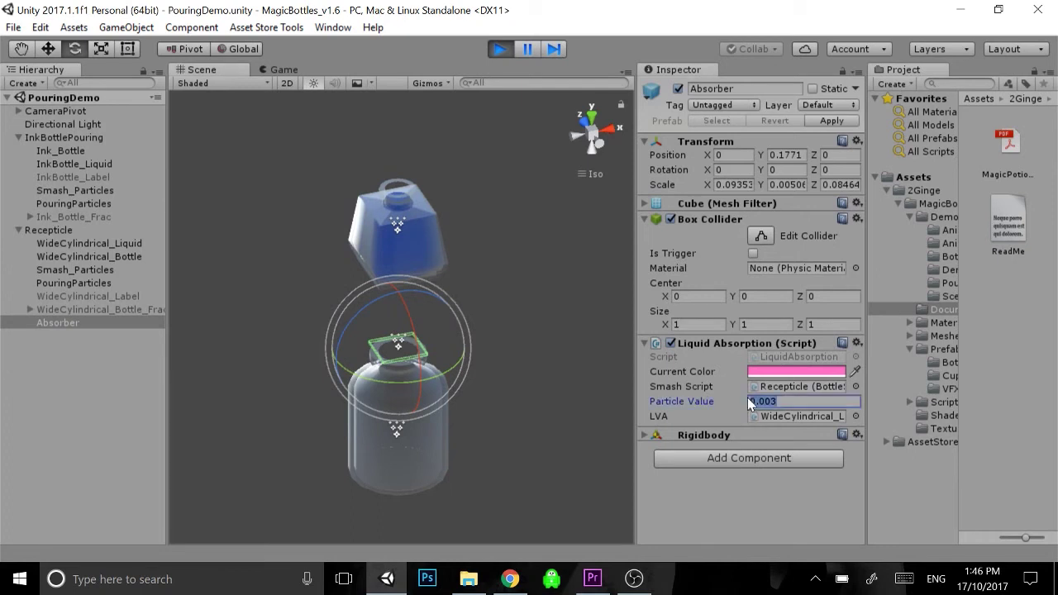
pyautogui.keyDown('alt'); pyautogui.click(520, 366); pyautogui.keyUp('alt')
pyautogui.scroll(3, 463, 366)
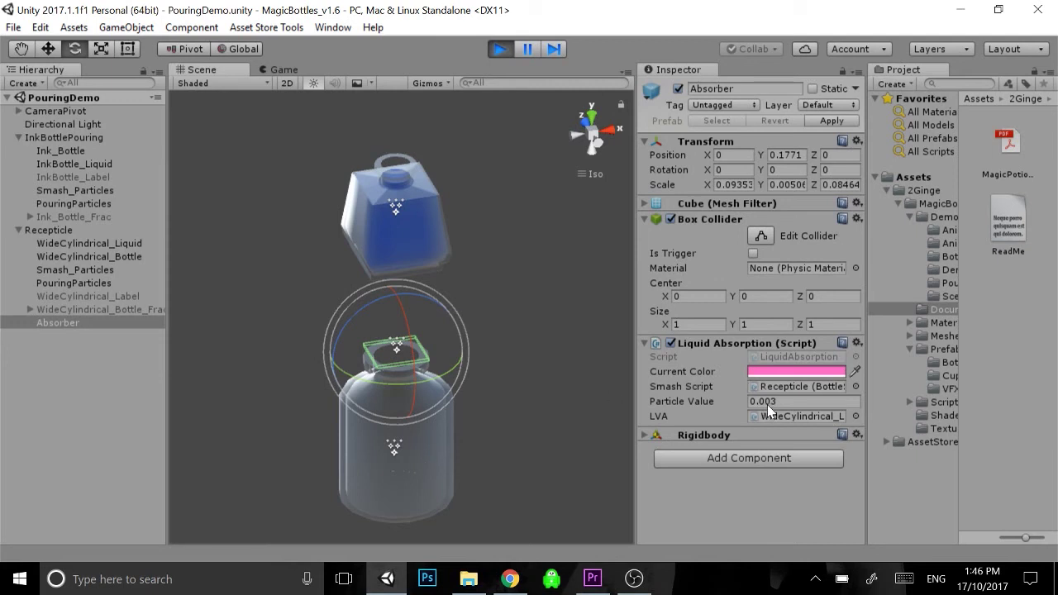
pyautogui.keyDown('alt'); pyautogui.moveTo(512, 440); pyautogui.dragTo(463, 347); pyautogui.keyUp('alt')
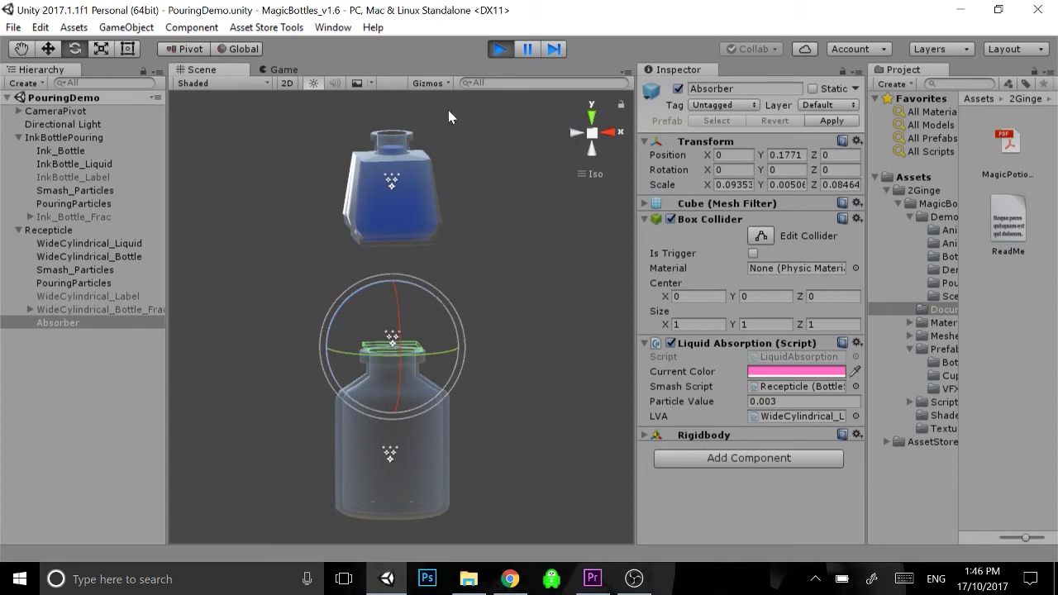
pyautogui.click(789, 401)
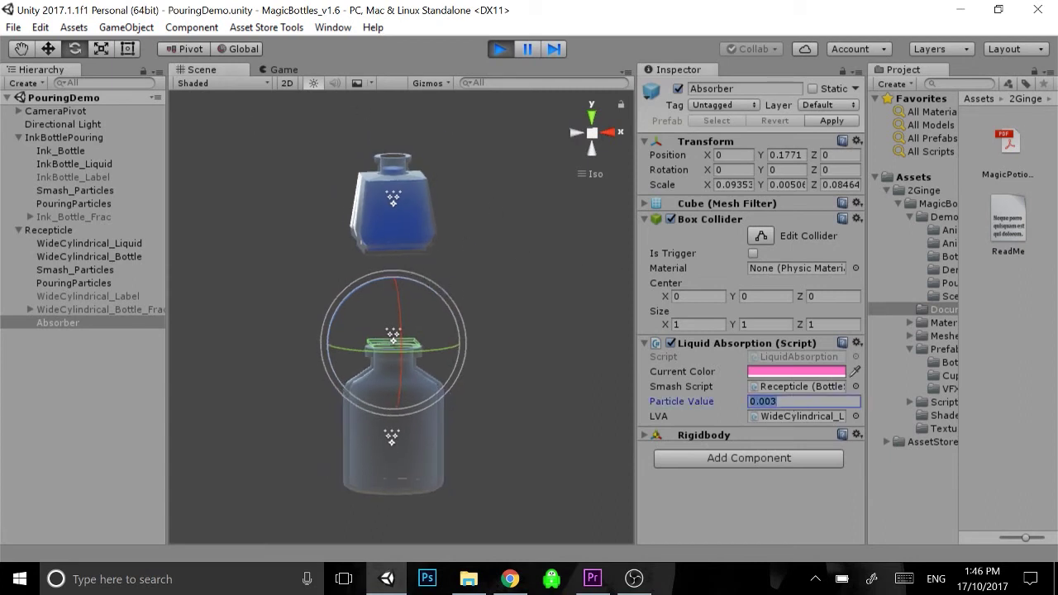
pyautogui.write('1')
pyautogui.write('0.')
pyautogui.write('01')
# Set the Absorber's Particle Value back to 0.003
pyautogui.click(64, 137)
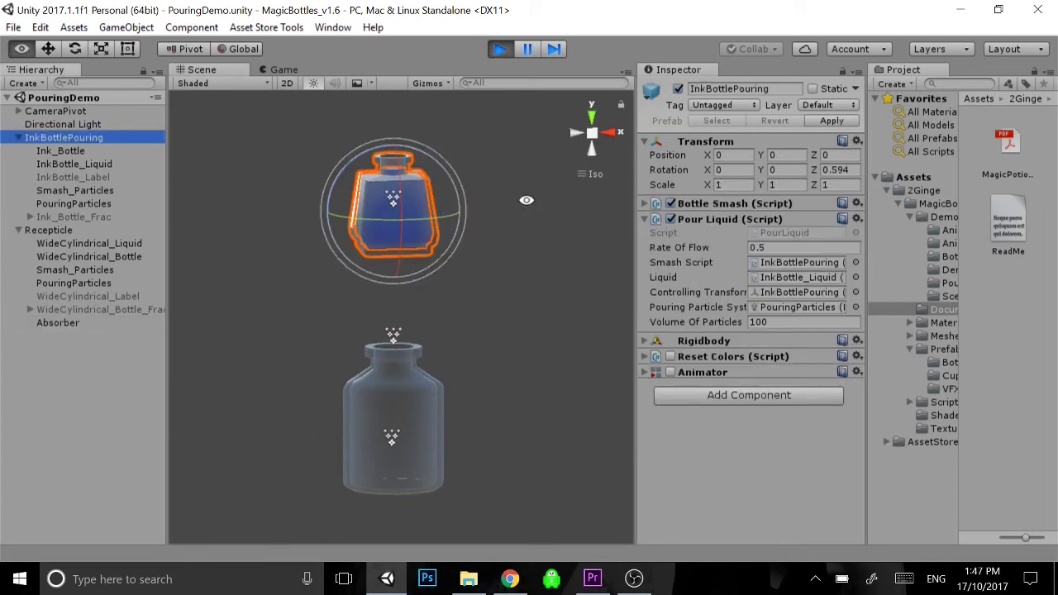
pyautogui.moveTo(566, 133)
pyautogui.keyDown('alt'); pyautogui.mouseDown()
pyautogui.moveTo(479, 134)
pyautogui.moveTo(355, 176)
pyautogui.moveTo(333, 160)
pyautogui.moveTo(618, 497)
pyautogui.moveTo(286, 288)
pyautogui.moveTo(110, 248)
pyautogui.mouseUp(); pyautogui.keyUp('alt')
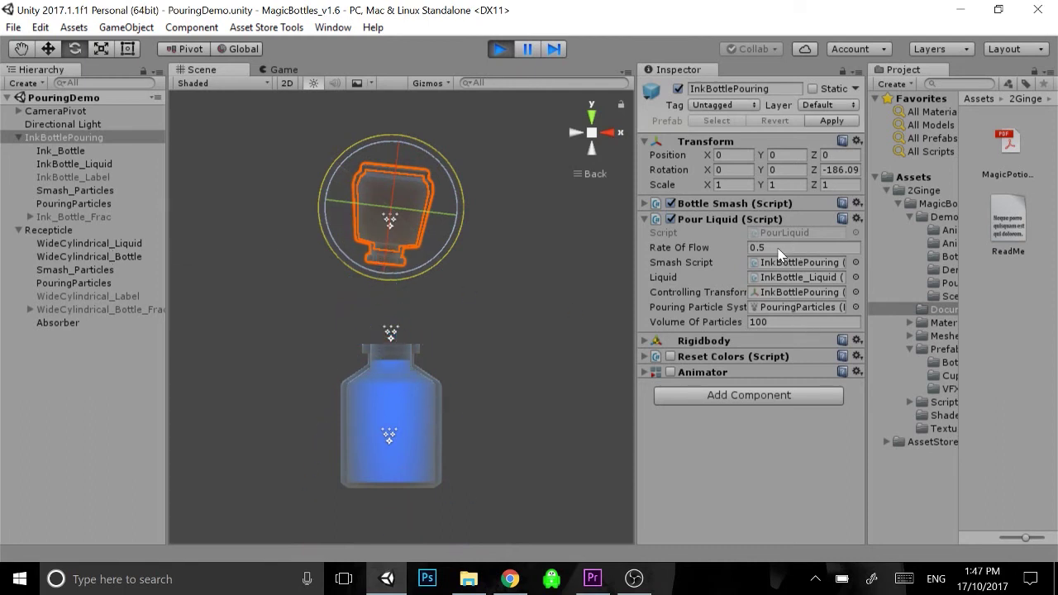
pyautogui.click(58, 323)
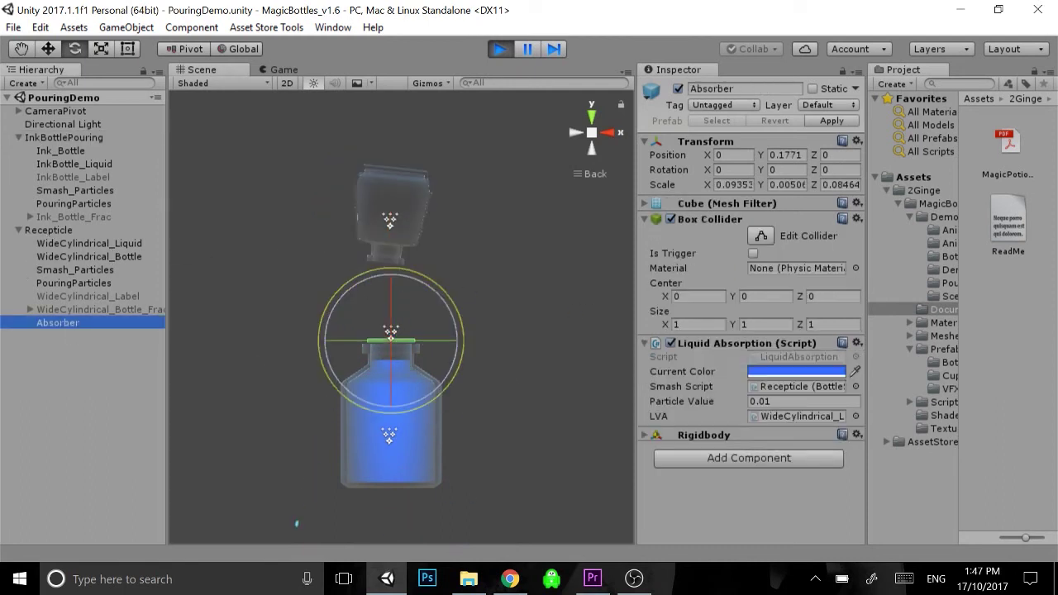
pyautogui.click(793, 401)
pyautogui.write('0.01')
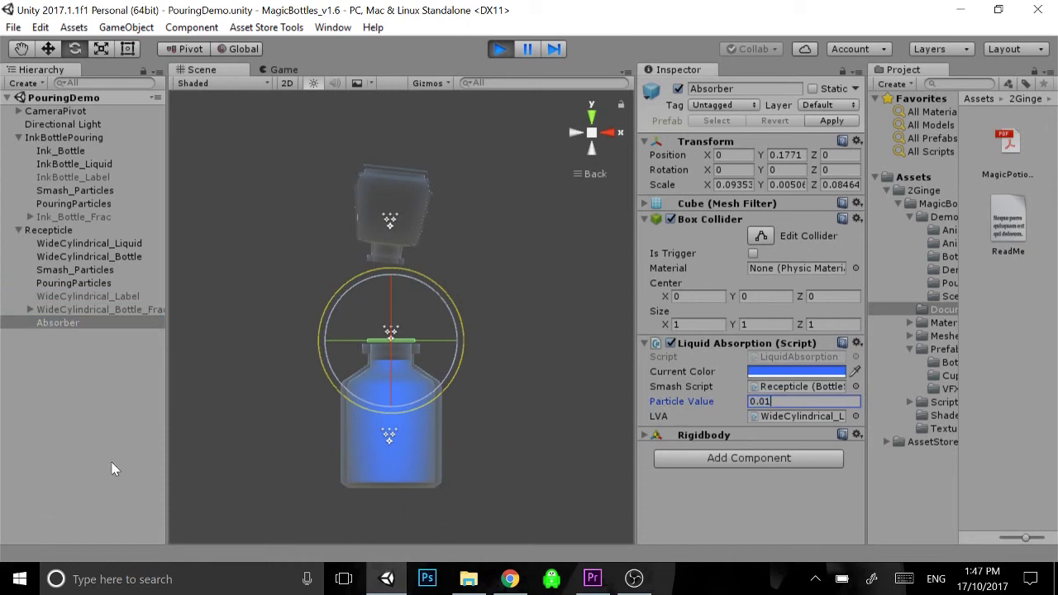
pyautogui.write('03')
# Restart the pouring demo, collapse Recepticle and return to the Scene view
pyautogui.click(510, 51)
pyautogui.click(510, 51)
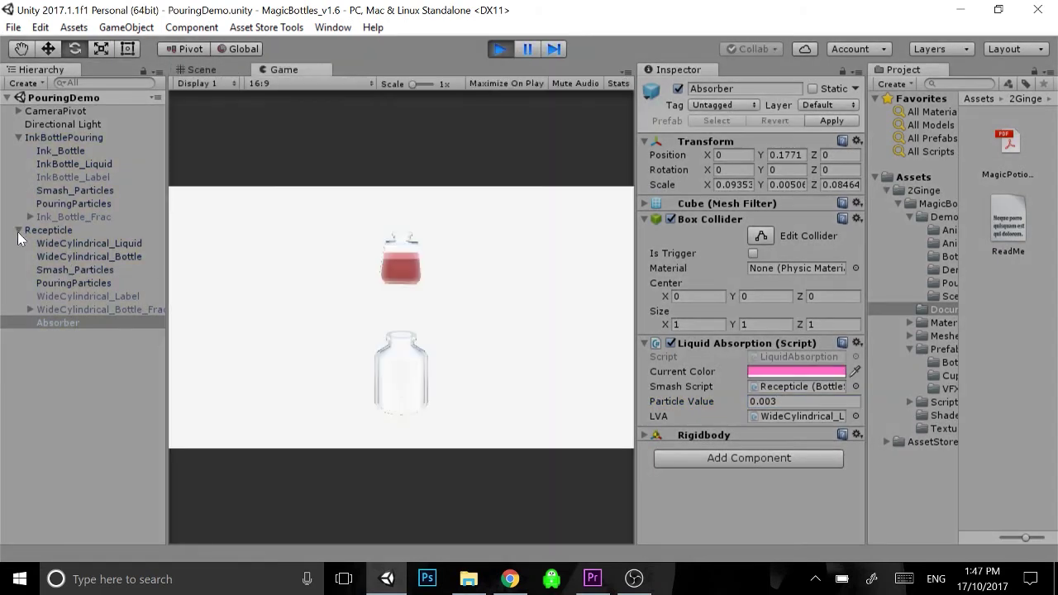
pyautogui.click(18, 230)
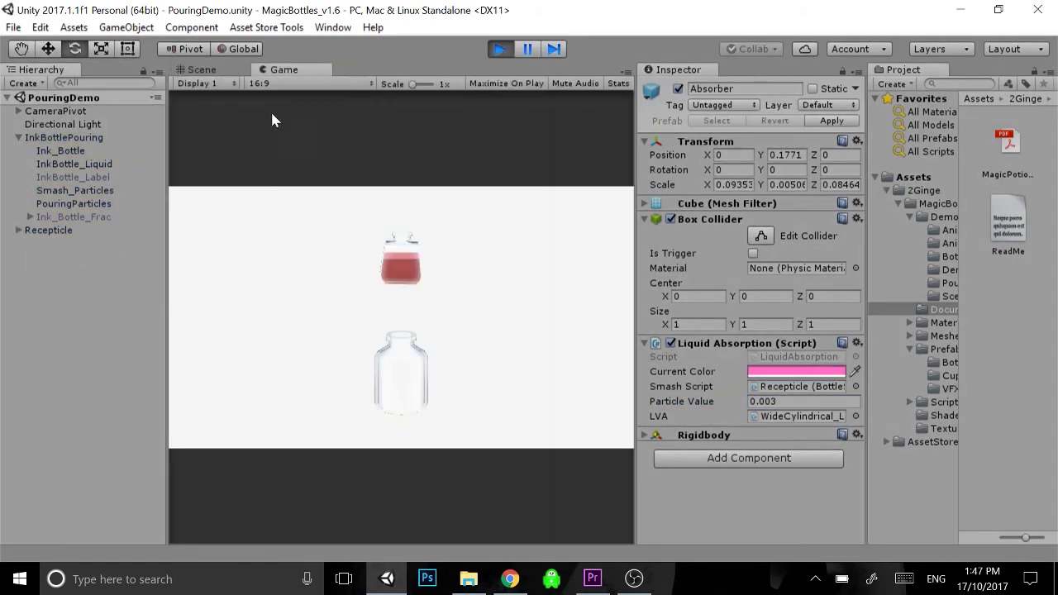
pyautogui.click(217, 71)
pyautogui.click(86, 138)
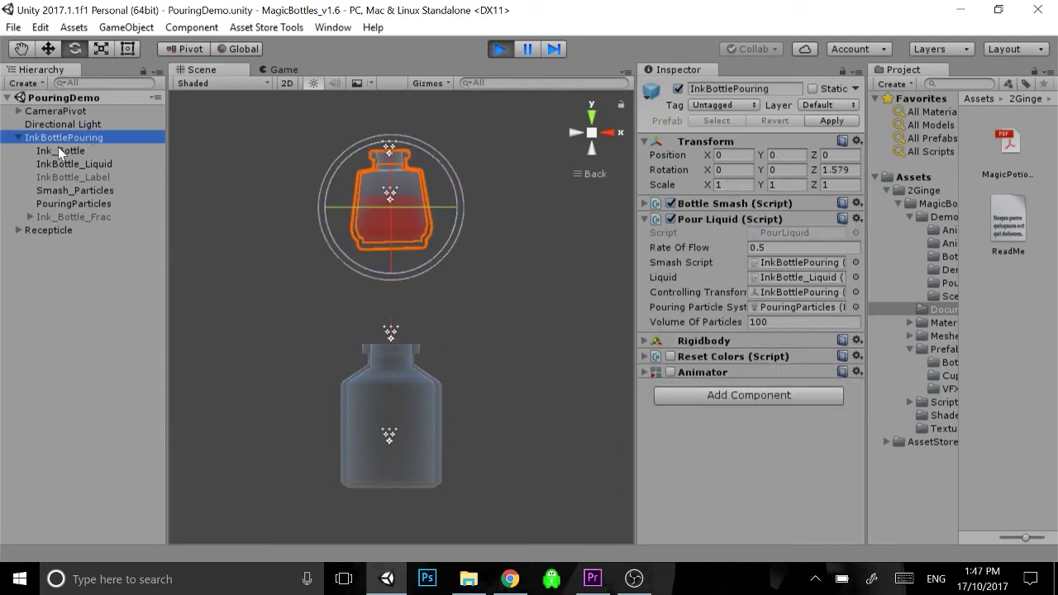
pyautogui.click(793, 260)
pyautogui.moveTo(384, 143); pyautogui.dragTo(409, 203, button='right')
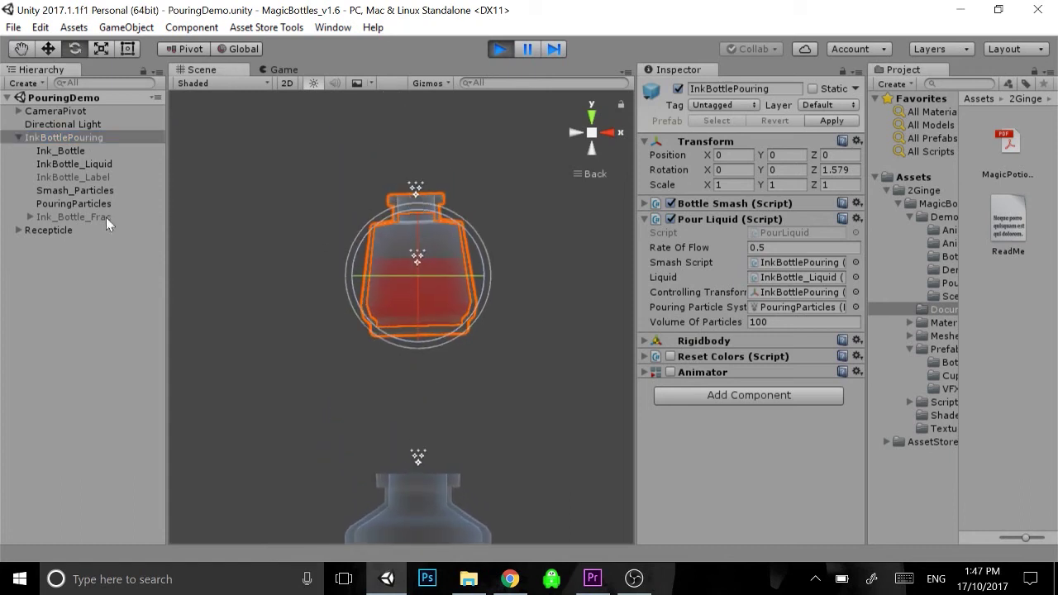
pyautogui.scroll(-3, 423, 378)
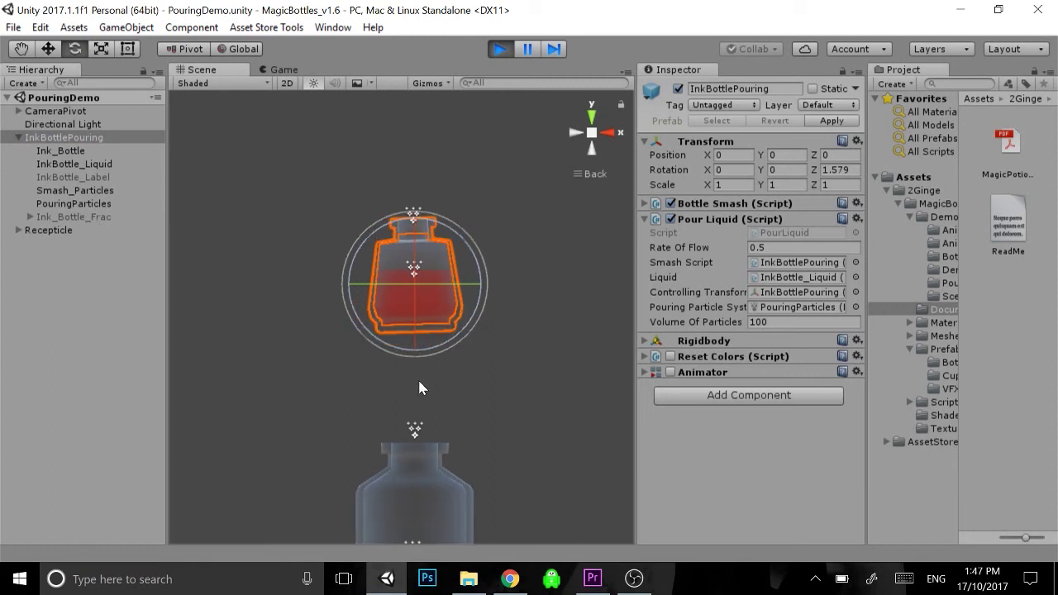
pyautogui.click(644, 203)
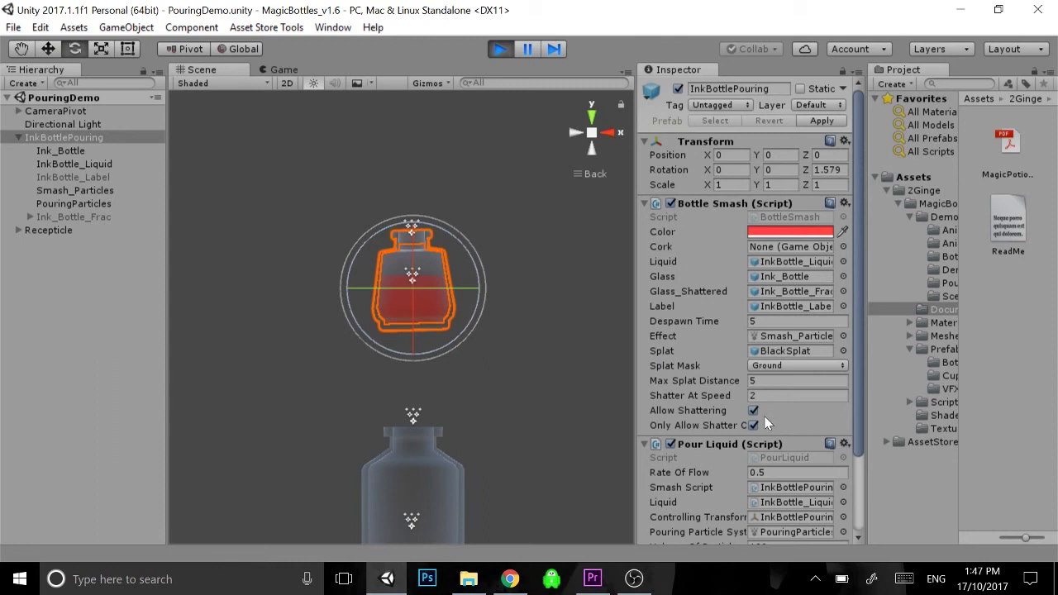
pyautogui.click(644, 203)
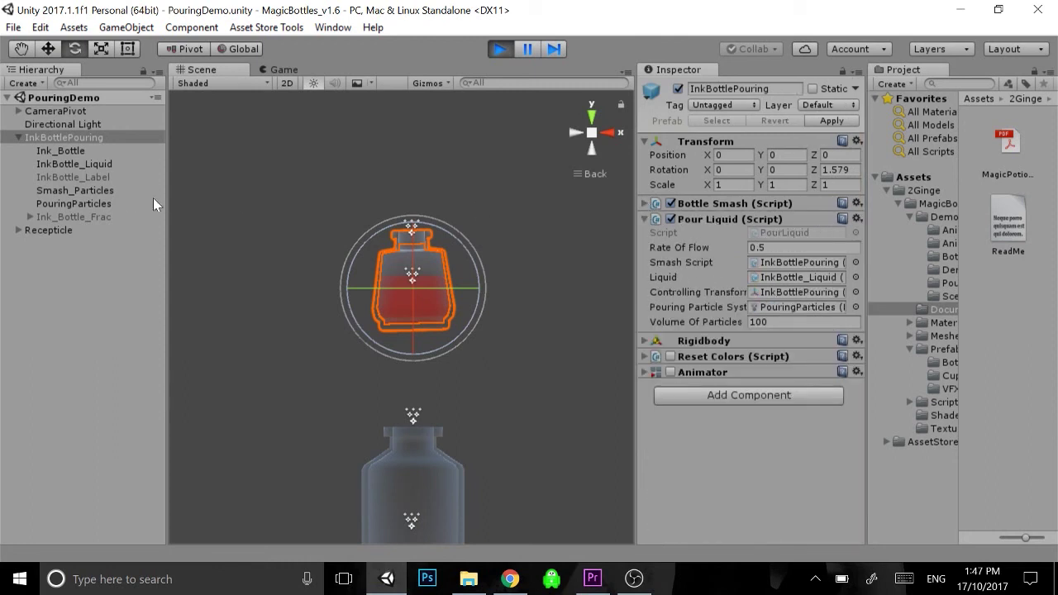
# Turn on Debug Anchor for InkBottle_Liquid
pyautogui.click(74, 164)
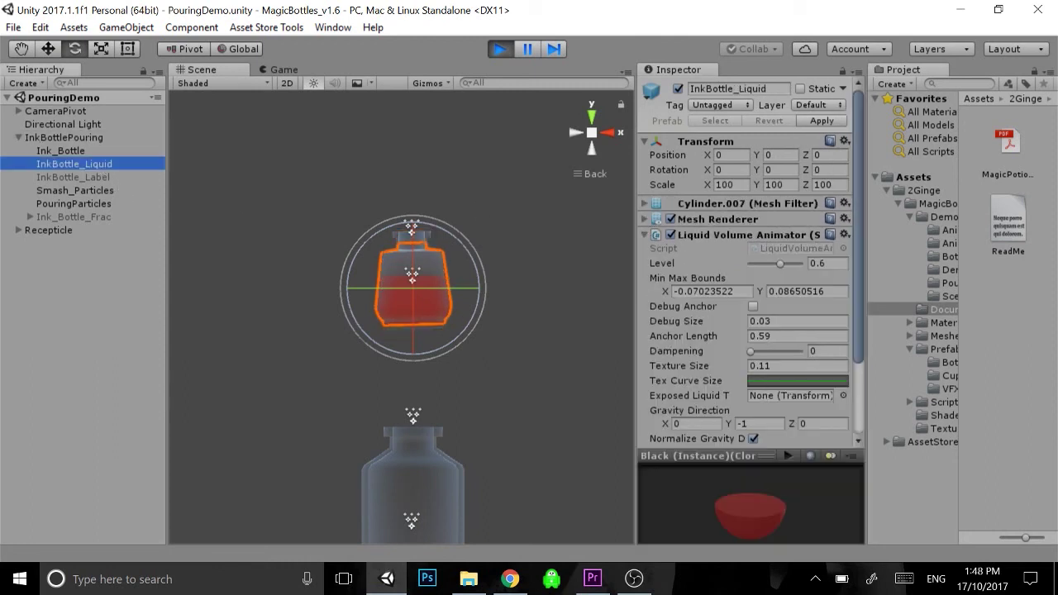
pyautogui.scroll(-3, 777, 271)
pyautogui.scroll(3, 750, 258)
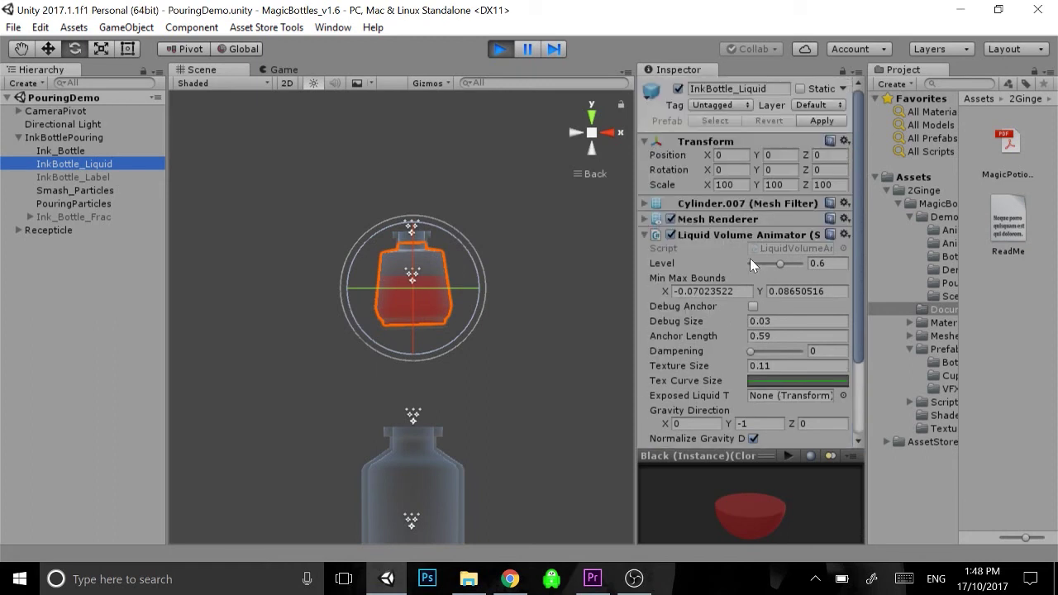
pyautogui.click(752, 305)
pyautogui.scroll(-3, 448, 238)
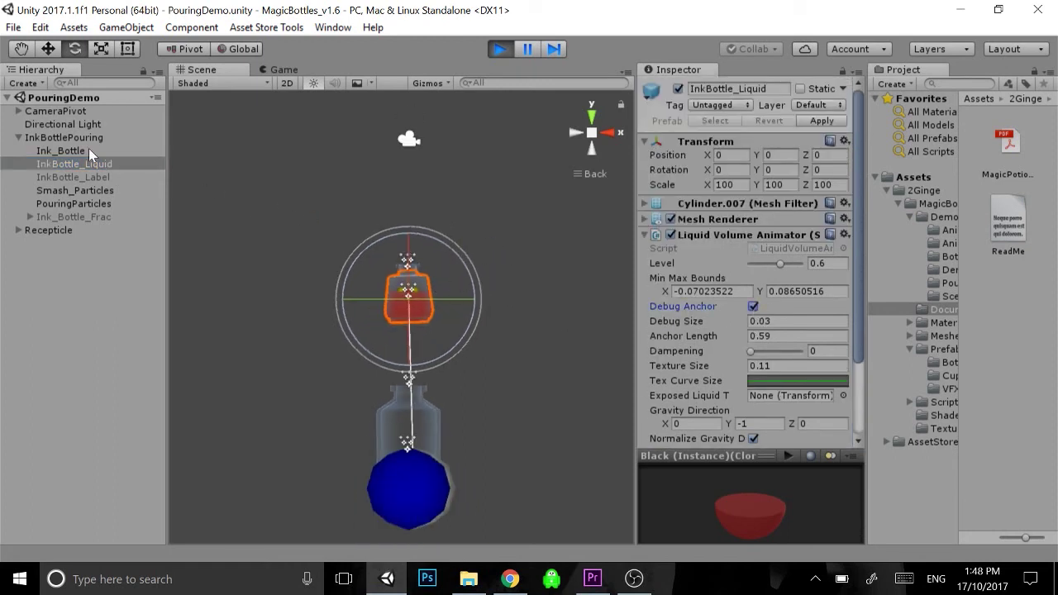
# Tip InkBottlePouring over to pour into the receptacle, then select PouringParticles
pyautogui.click(66, 138)
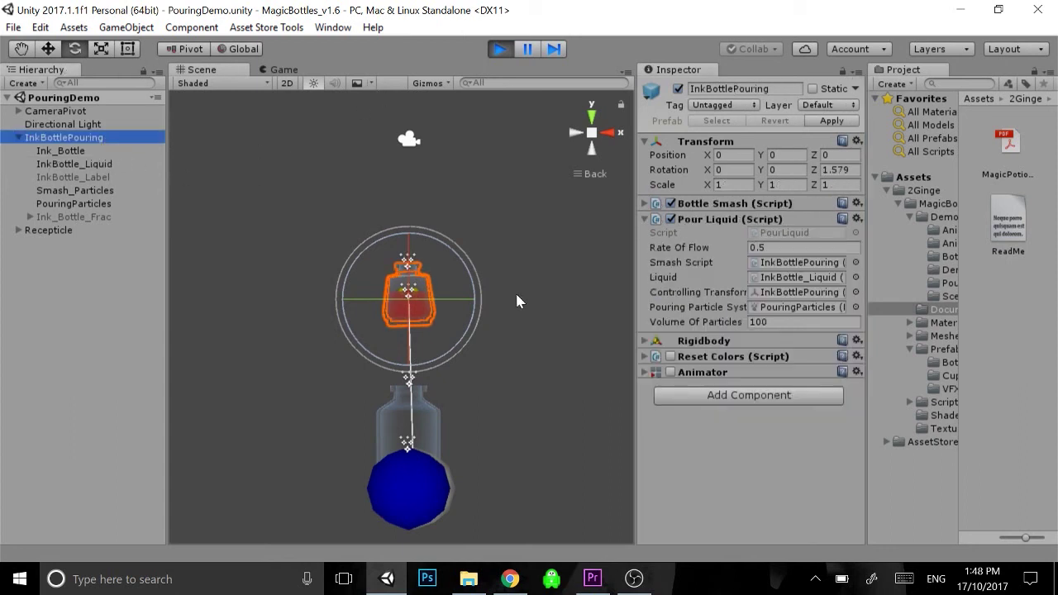
pyautogui.moveTo(402, 233); pyautogui.dragTo(481, 200)
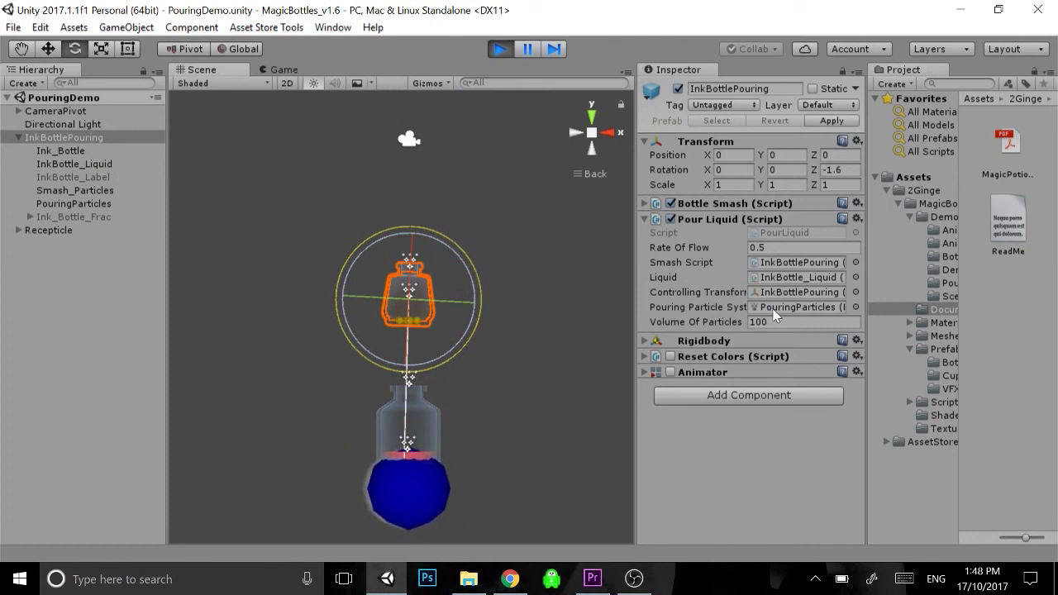
pyautogui.click(75, 204)
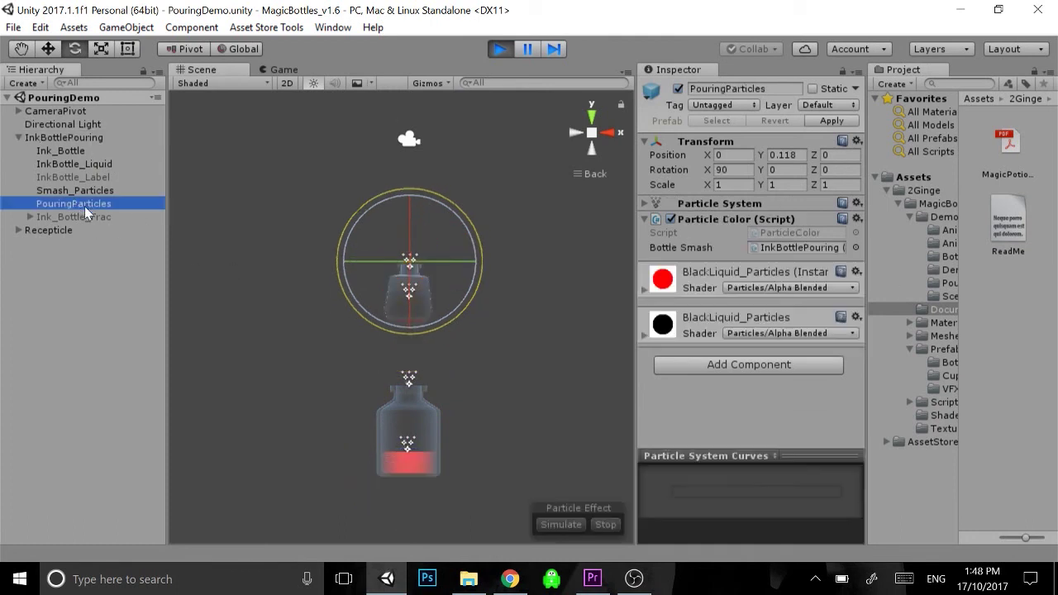
# Expand PouringParticles' Particle System settings, then select InkBottlePouring
pyautogui.click(651, 205)
pyautogui.scroll(-10, 747, 282)
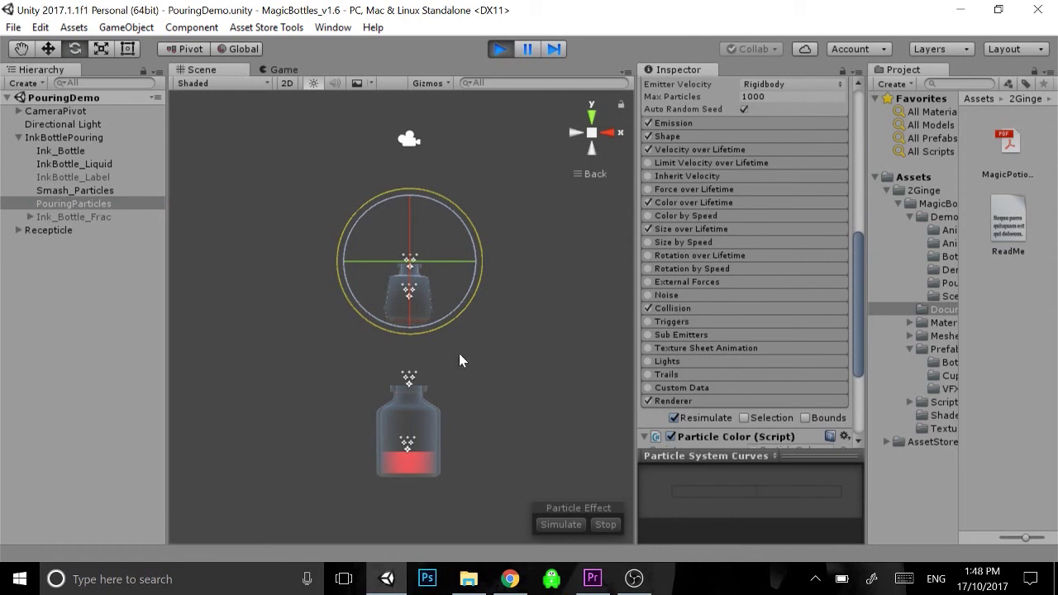
pyautogui.click(52, 137)
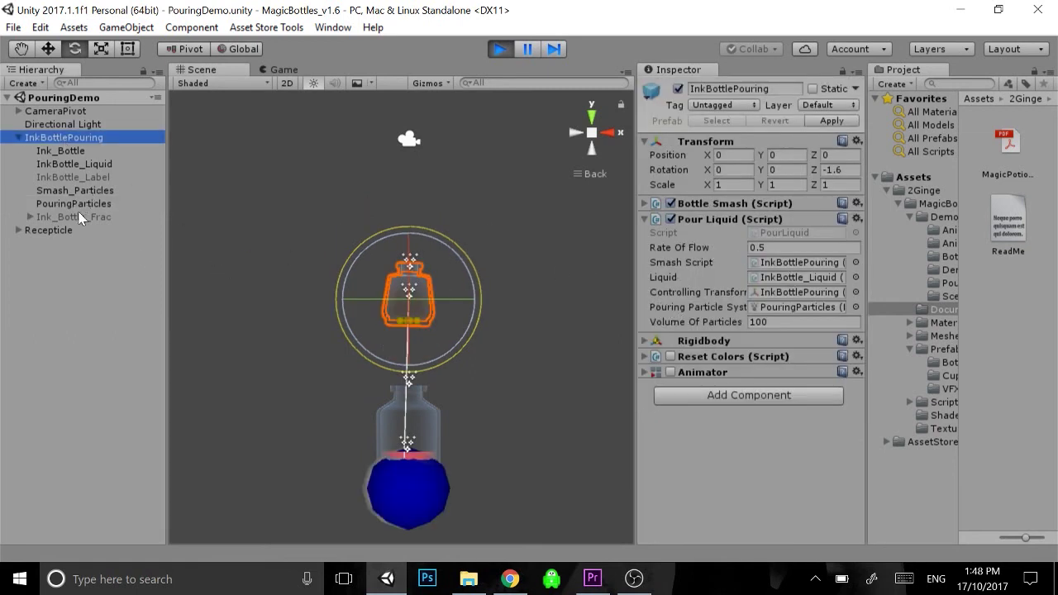
# Turn off Debug Anchor in InkBottle_Liquid's Liquid Volume Animator
pyautogui.click(75, 165)
pyautogui.click(752, 308)
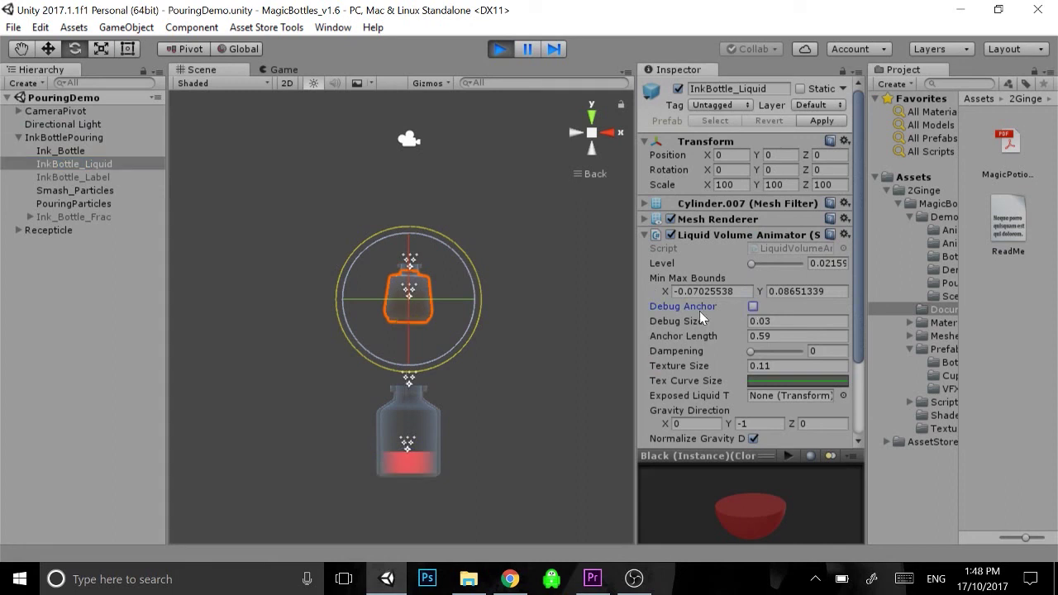
pyautogui.scroll(-3, 699, 311)
pyautogui.scroll(3, 699, 312)
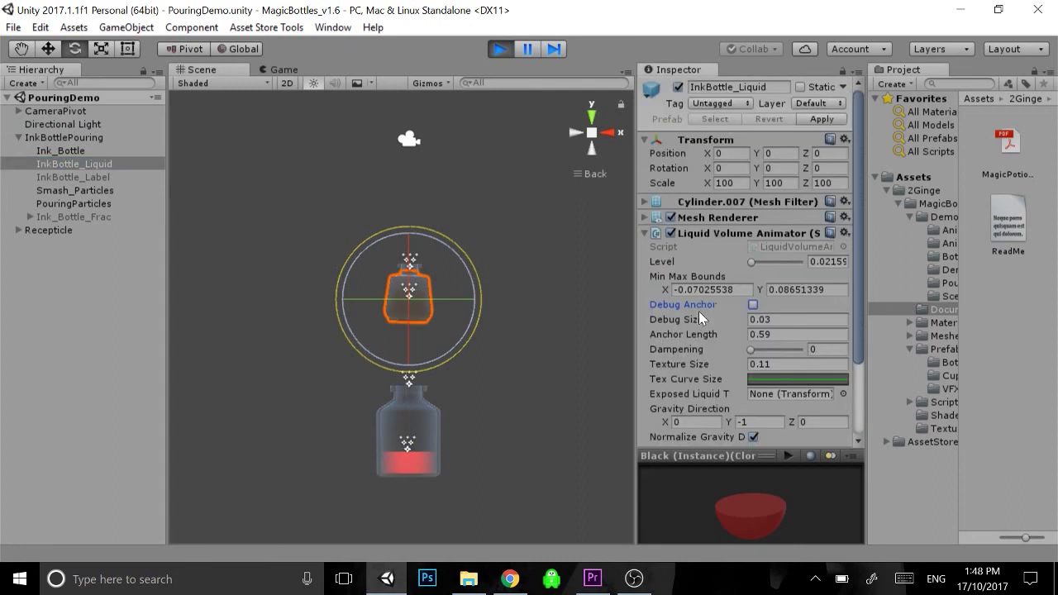
pyautogui.scroll(-3, 699, 312)
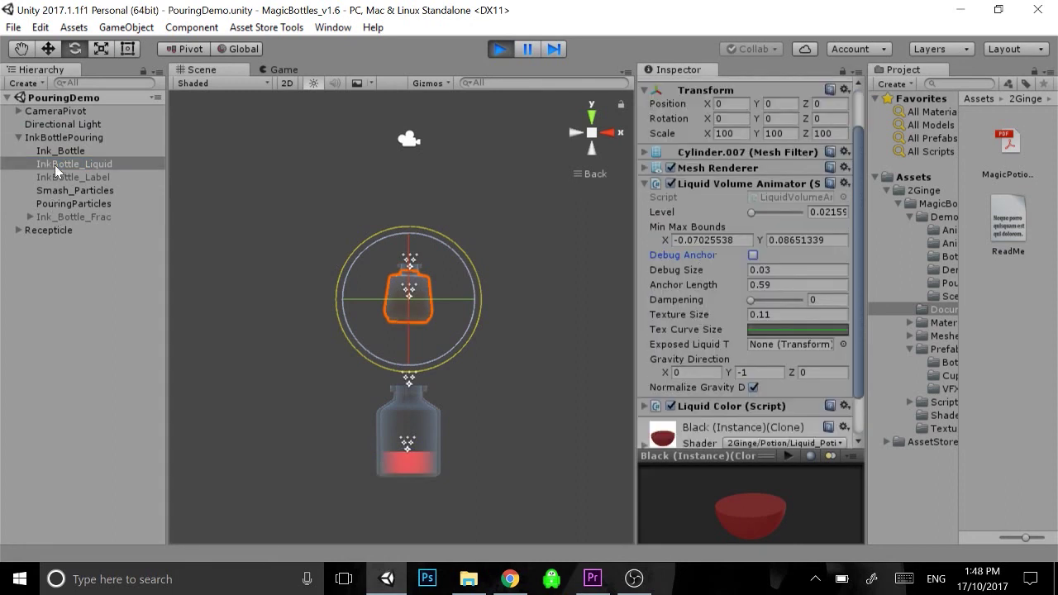
# Collapse InkBottlePouring, select Recepticle, orbit to a 3-D view and expand its children
pyautogui.click(19, 137)
pyautogui.click(33, 150)
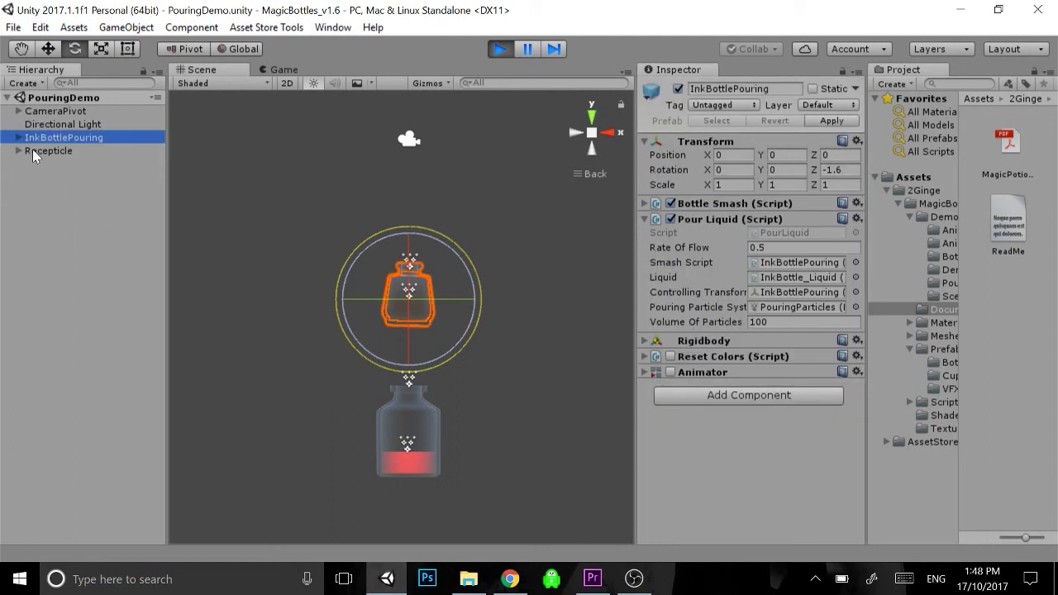
pyautogui.keyDown('alt'); pyautogui.moveTo(396, 396); pyautogui.dragTo(434, 388); pyautogui.keyUp('alt')
pyautogui.click(18, 150)
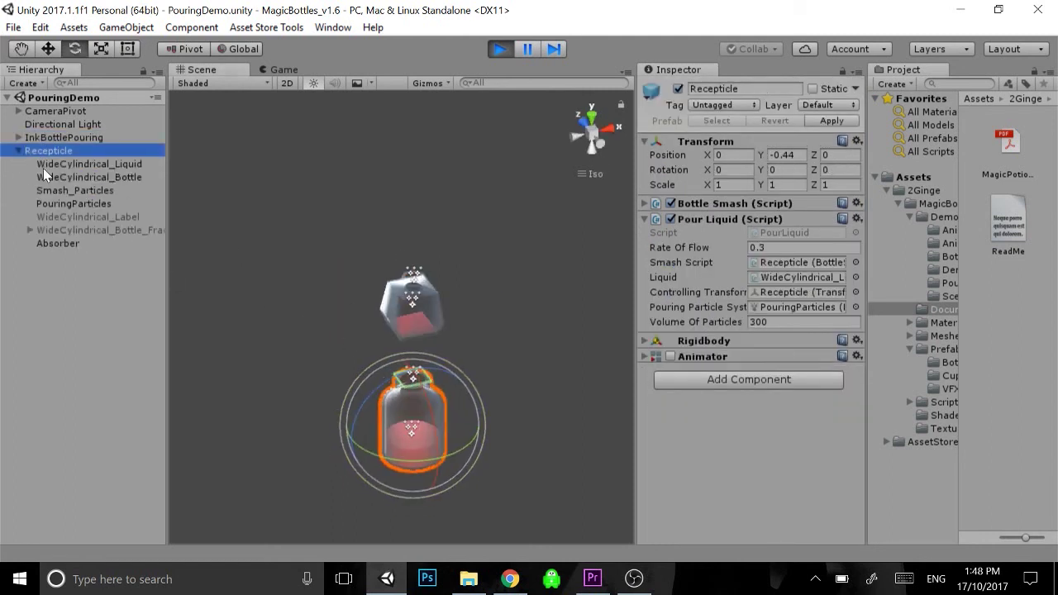
# Inspect the receptacle's WideCylindrical_Liquid and Absorber objects
pyautogui.click(87, 165)
pyautogui.scroll(-3, 749, 281)
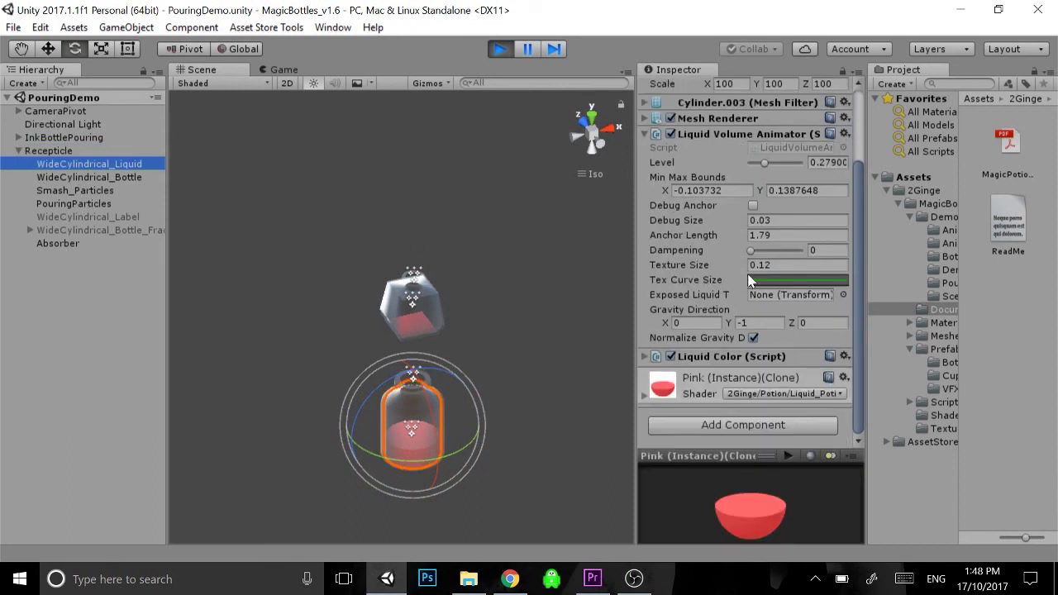
pyautogui.scroll(3, 721, 330)
pyautogui.scroll(-3, 721, 330)
pyautogui.click(47, 243)
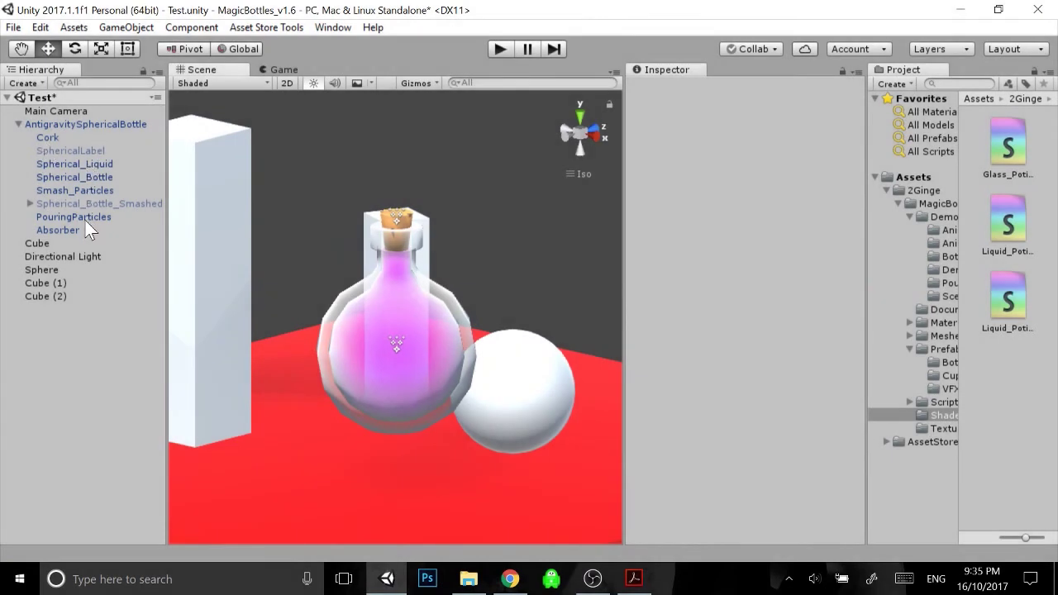
# Select Spherical_Liquid and sweep its material's Volume Fade from 0 to 1, settling at 0.3
pyautogui.keyDown('alt'); pyautogui.moveTo(364, 322); pyautogui.dragTo(8, 278); pyautogui.keyUp('alt')
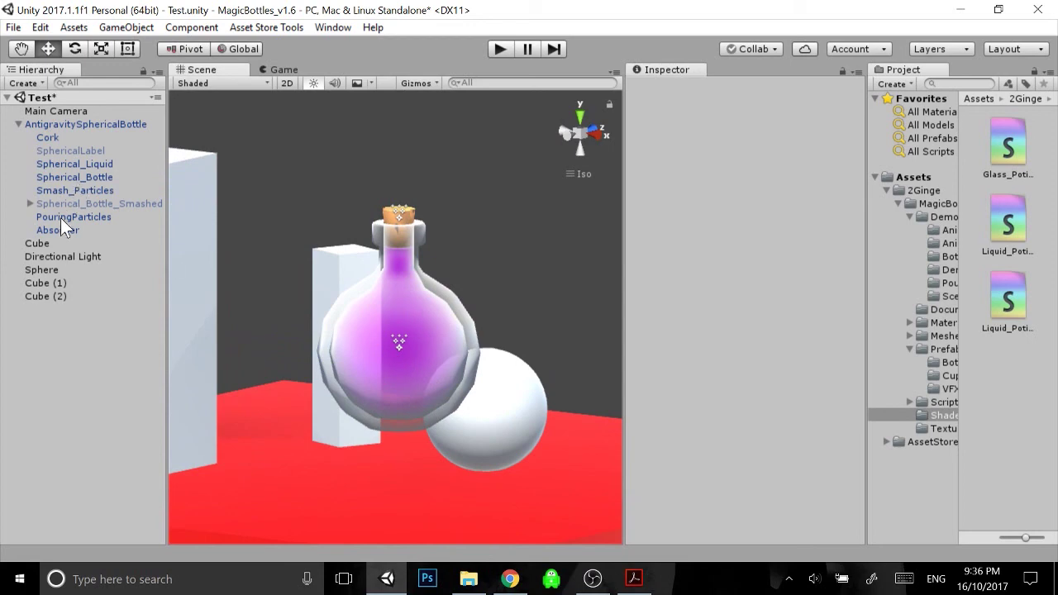
pyautogui.click(61, 164)
pyautogui.scroll(-5, 794, 390)
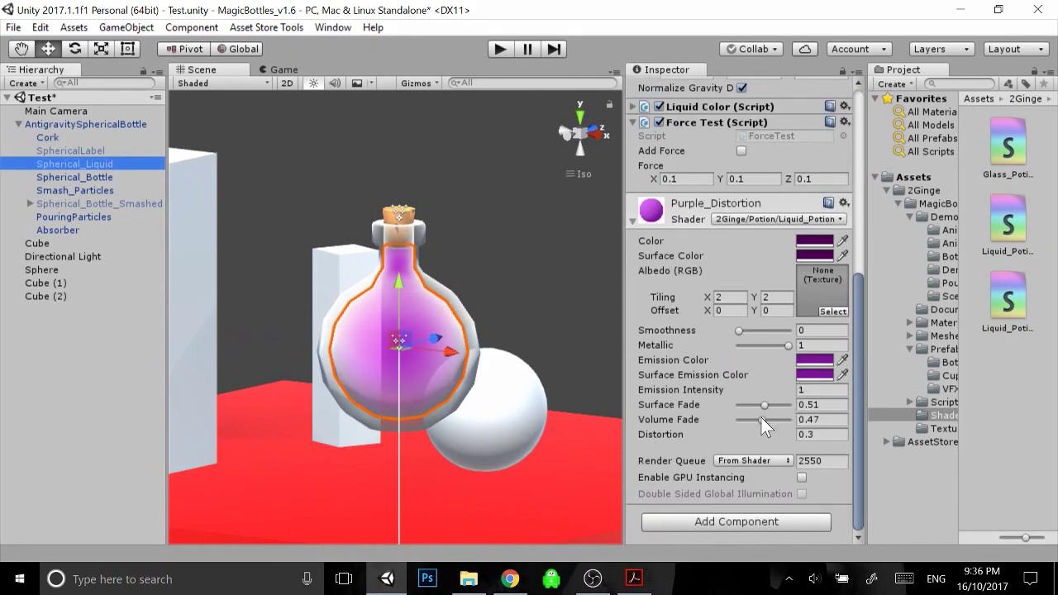
pyautogui.moveTo(760, 417); pyautogui.dragTo(717, 432)
pyautogui.keyDown('alt'); pyautogui.moveTo(430, 338); pyautogui.dragTo(507, 413); pyautogui.keyUp('alt')
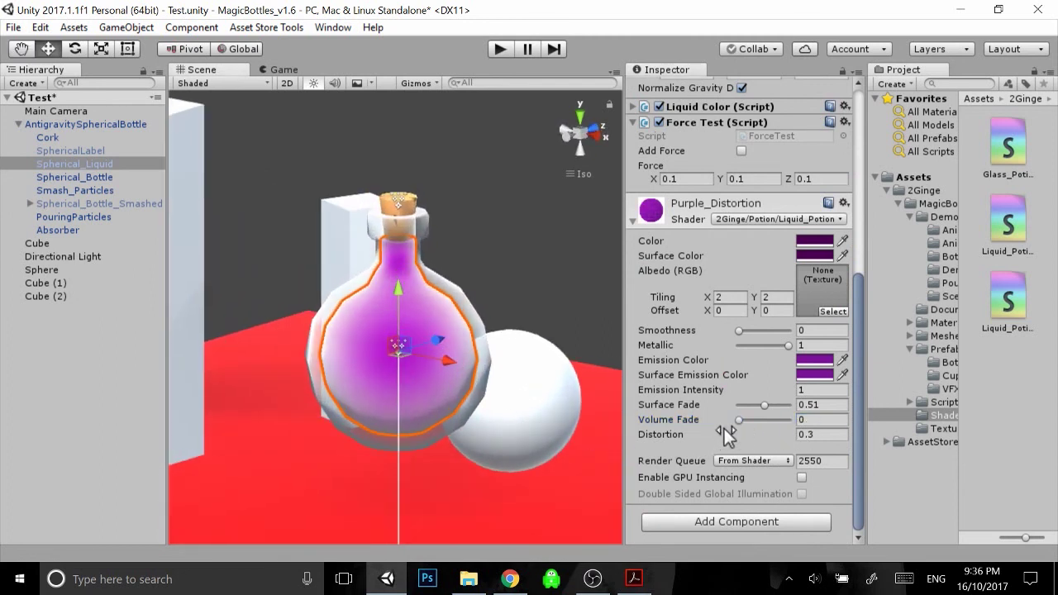
pyautogui.moveTo(732, 423); pyautogui.dragTo(760, 421)
pyautogui.keyDown('alt'); pyautogui.moveTo(345, 294); pyautogui.dragTo(487, 291); pyautogui.keyUp('alt')
pyautogui.moveTo(760, 420); pyautogui.dragTo(751, 420)
pyautogui.keyDown('alt'); pyautogui.moveTo(330, 331); pyautogui.dragTo(462, 291); pyautogui.keyUp('alt')
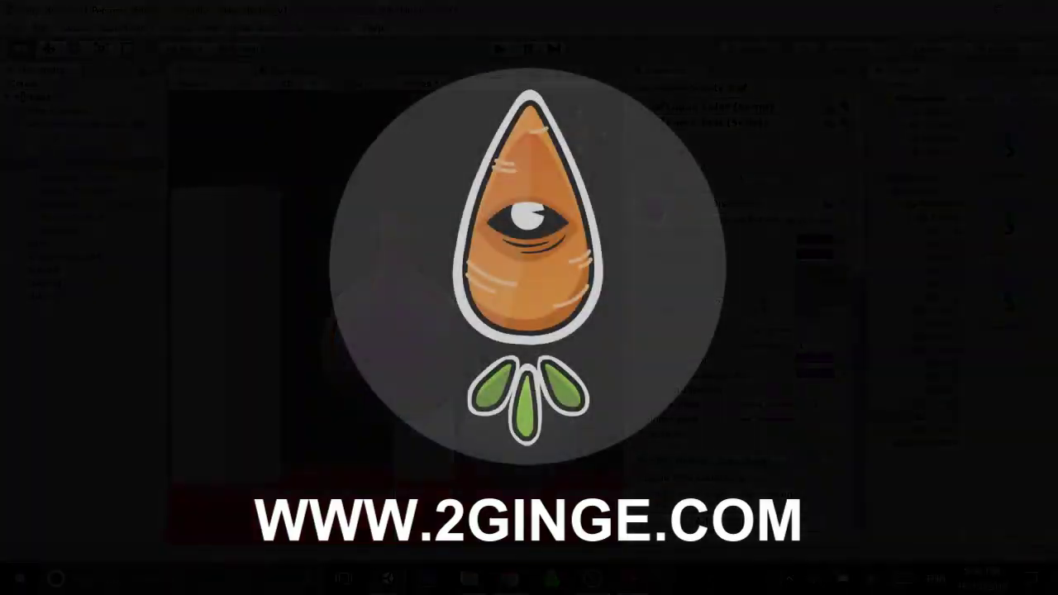